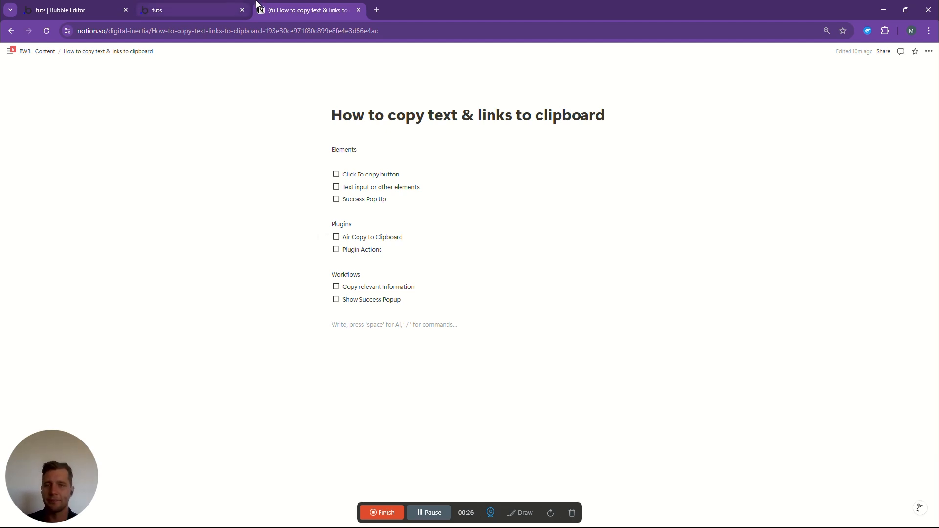
- Test the copy button in the app preview by copying the example text and pasting it into the multiline input
click(195, 7)
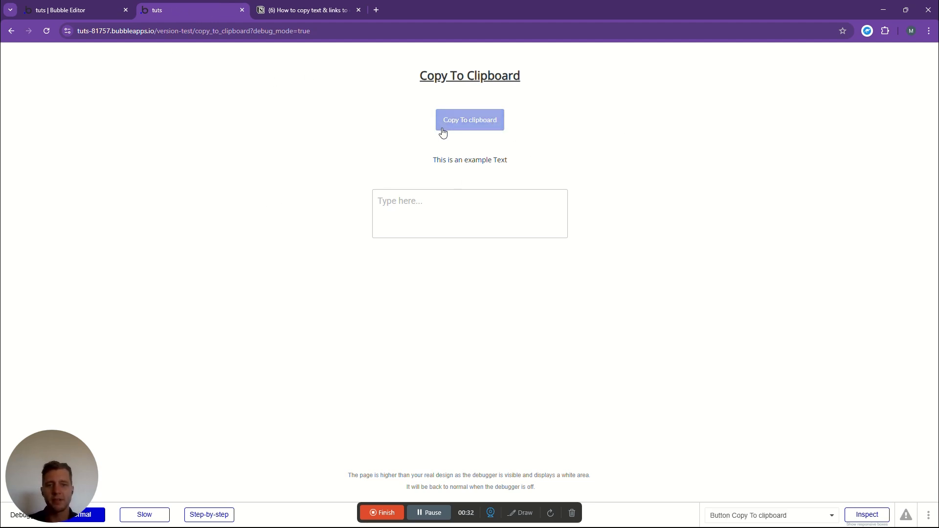
drag(432, 160, 540, 160)
key(ctrl+c)
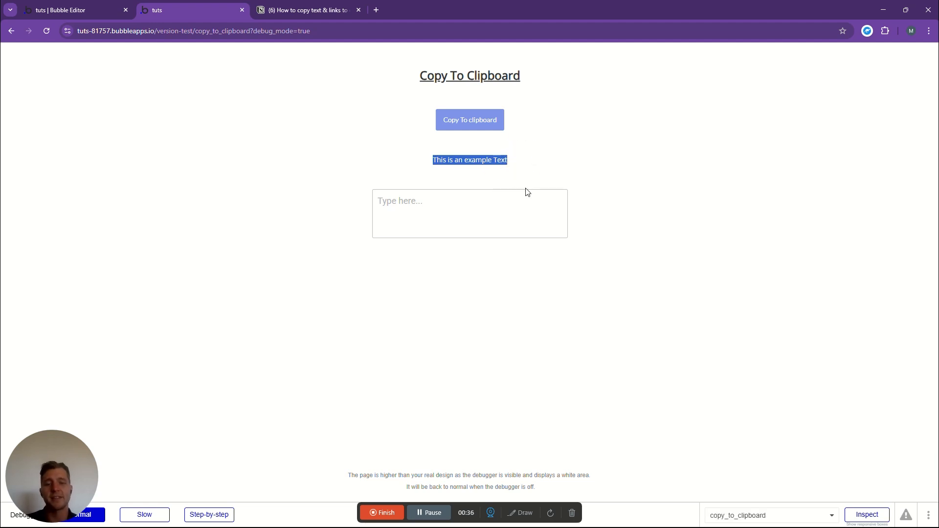
click(385, 201)
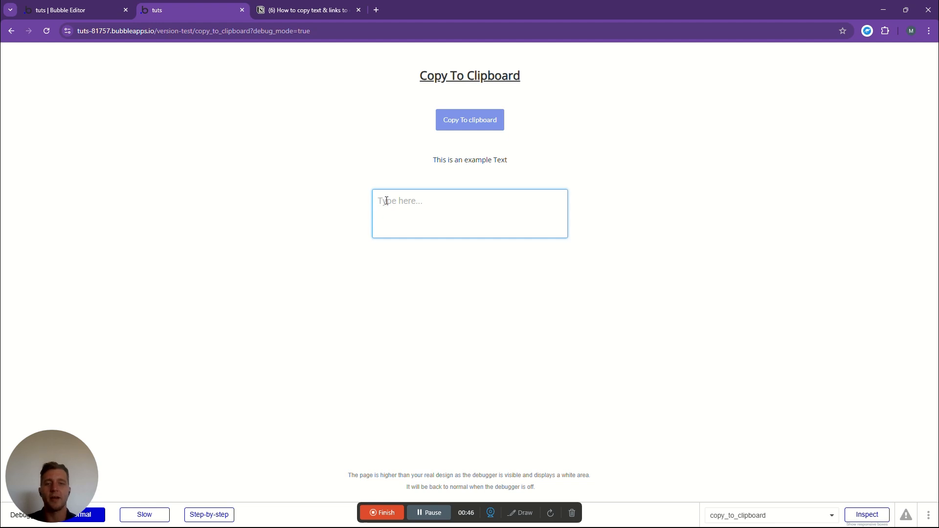
click(458, 126)
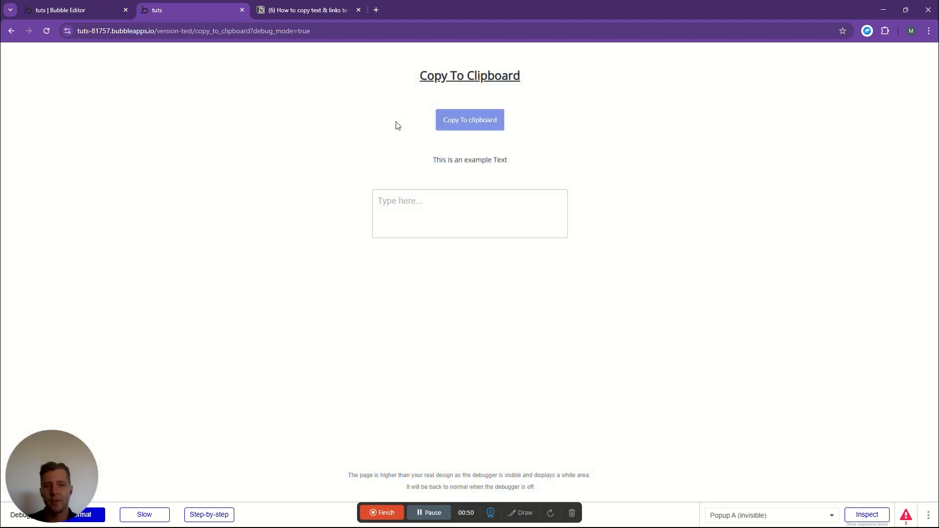
right_click(413, 204)
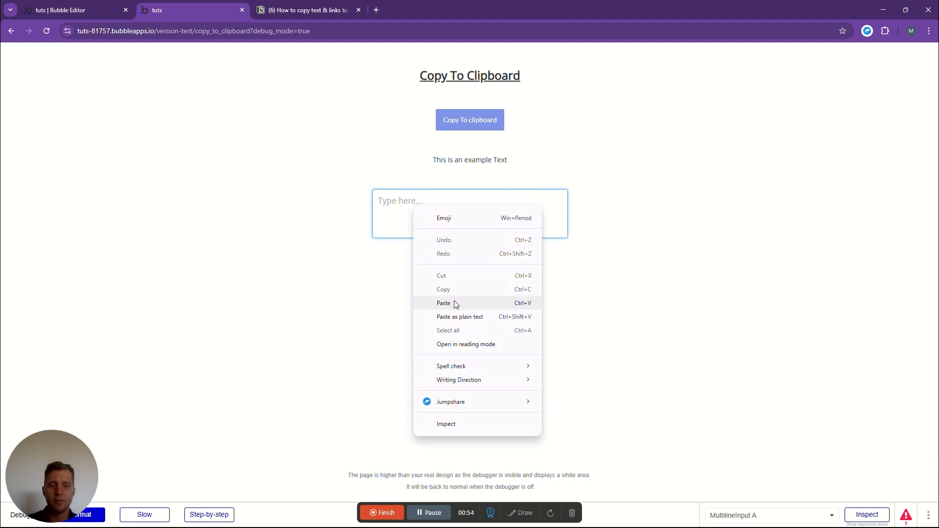
click(454, 305)
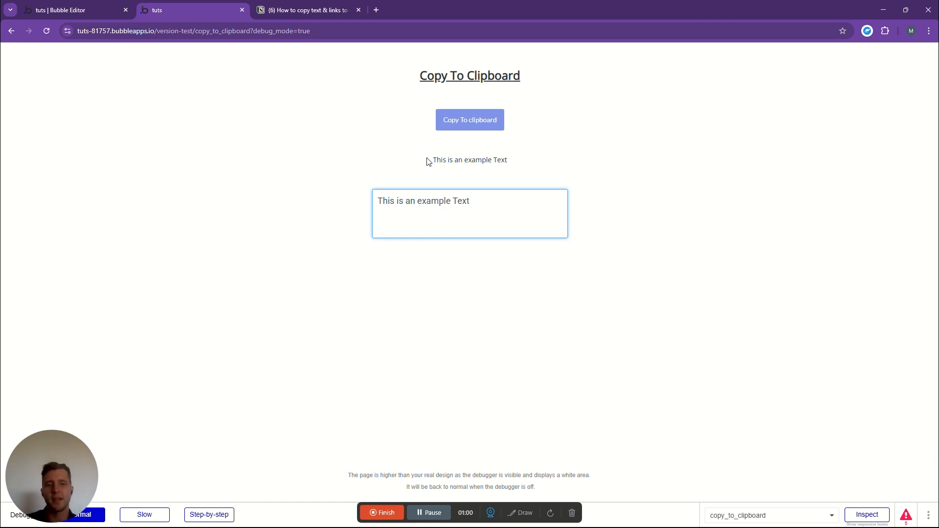
- Switch to the Bubble editor and delete the multiline input, the example text and the copy button from the page
click(88, 10)
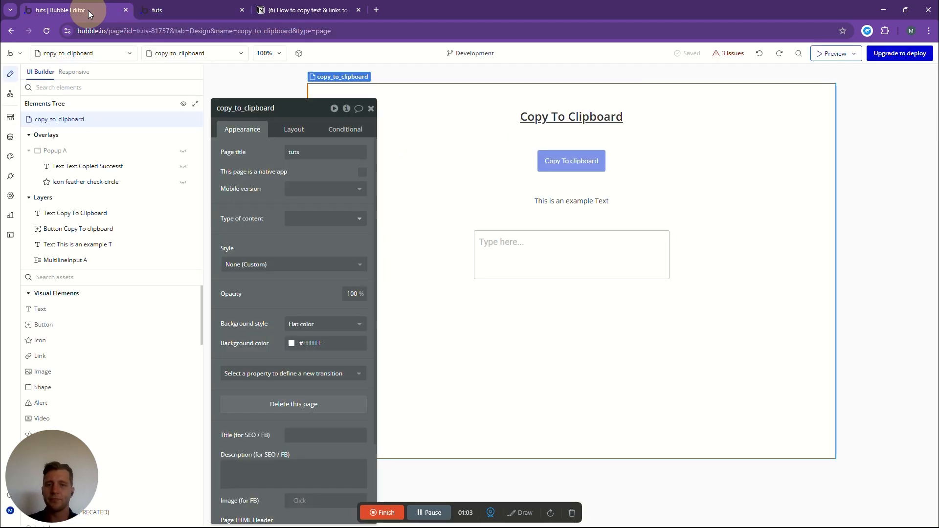
click(371, 108)
double_click(546, 250)
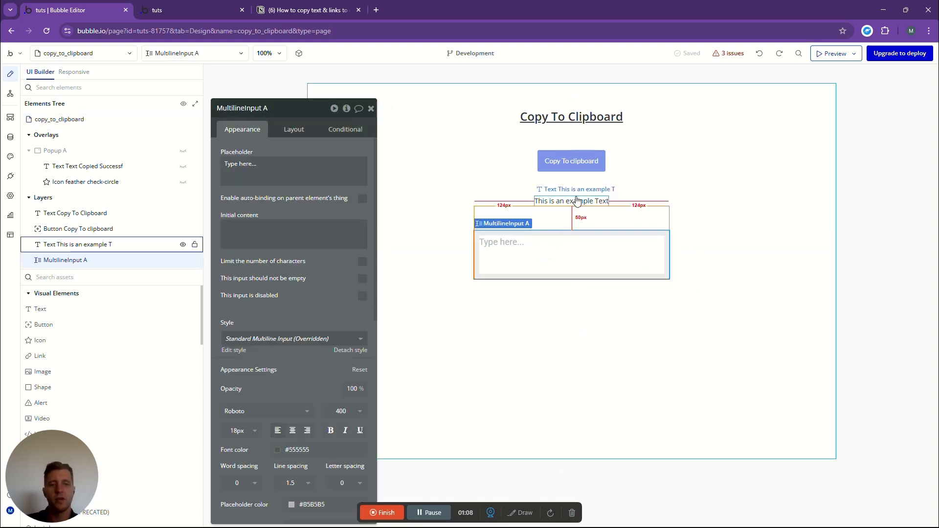
key(Delete)
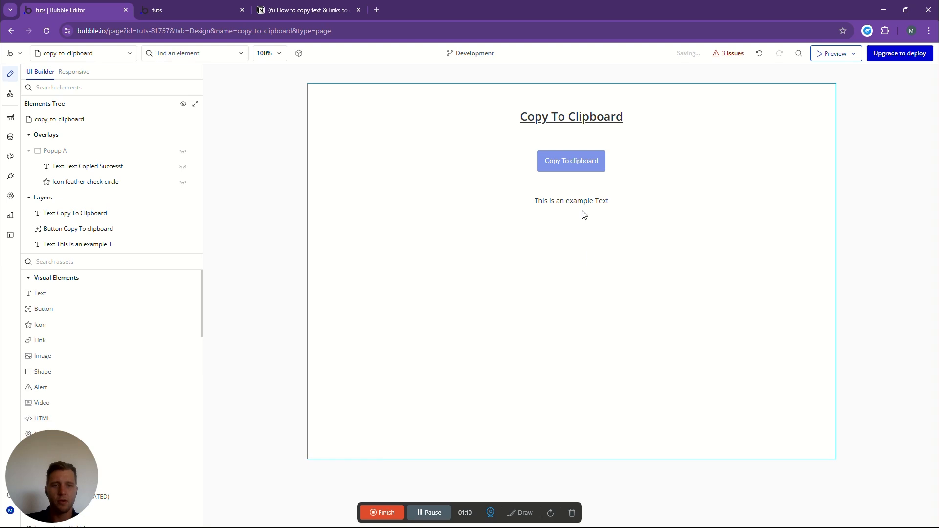
double_click(582, 201)
key(Delete)
key(Delete)
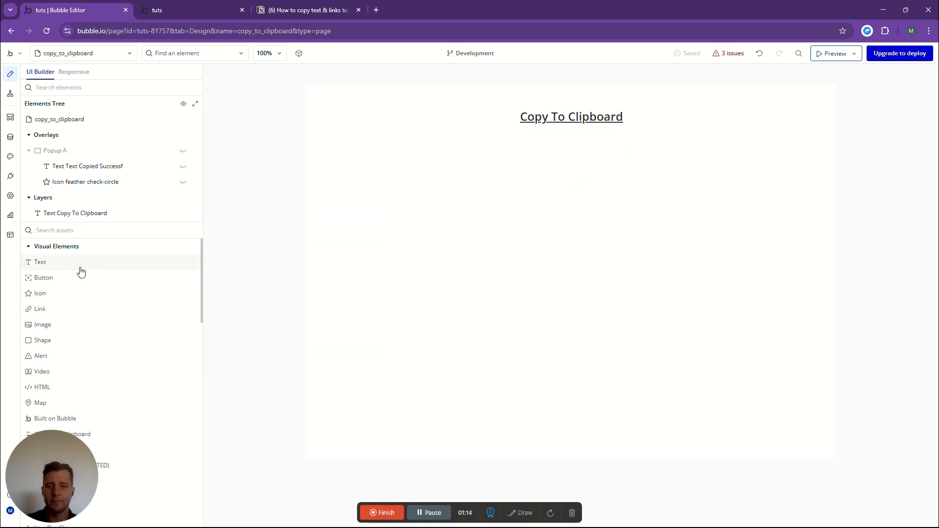
- Add a Button element to the page and centre it horizontally
click(76, 230)
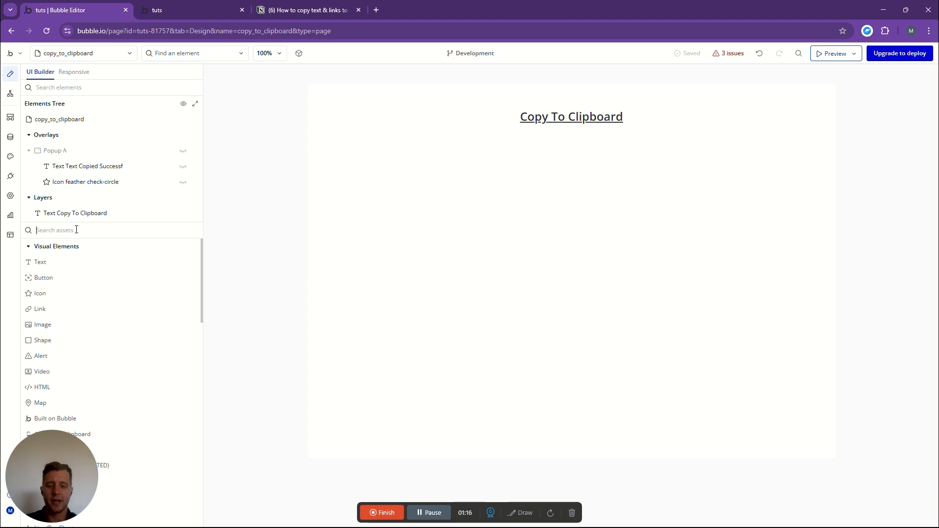
text(butt)
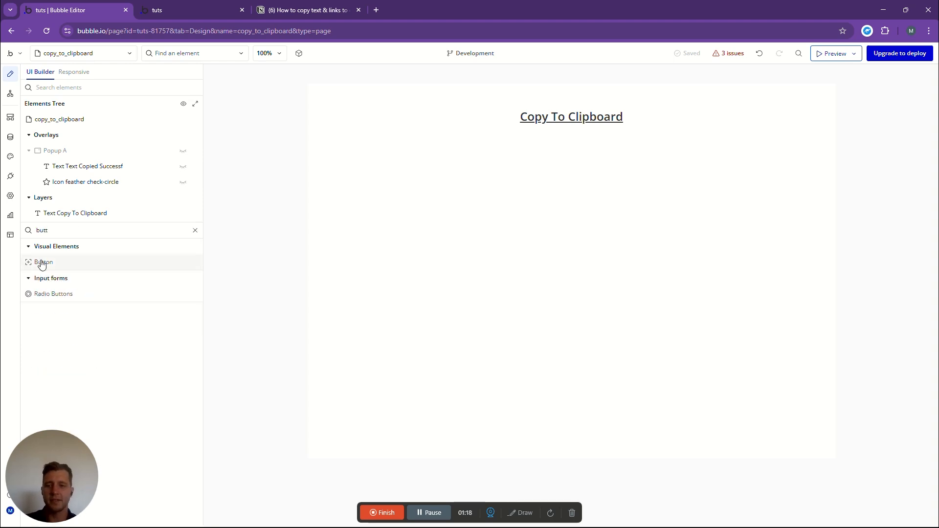
drag(44, 268, 607, 172)
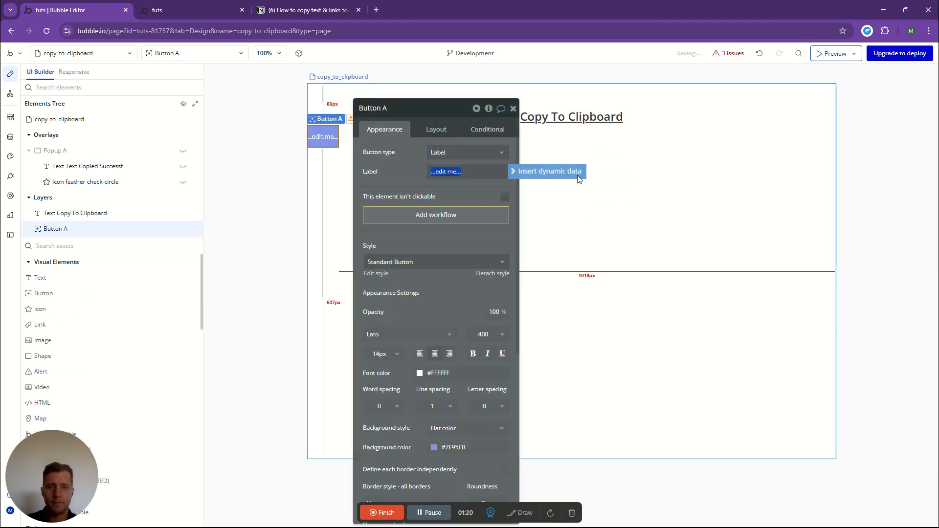
click(435, 128)
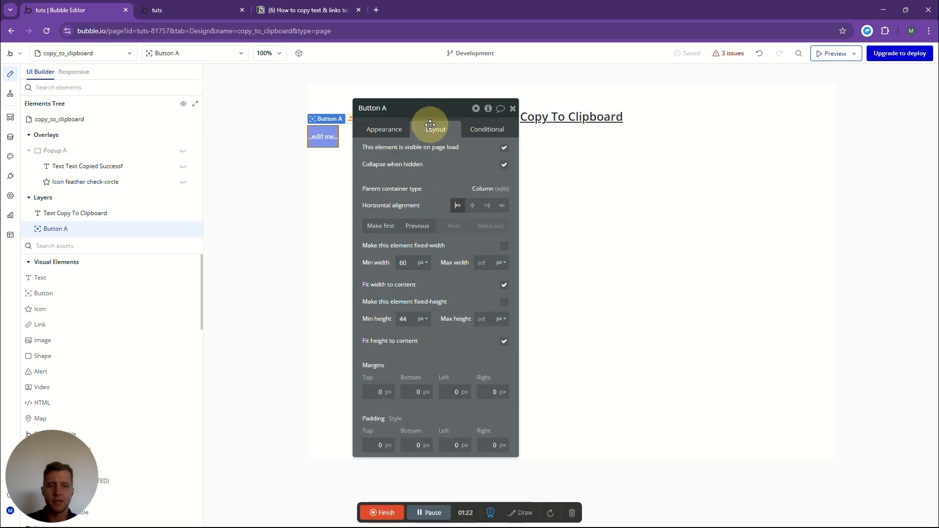
click(473, 210)
drag(451, 108, 336, 92)
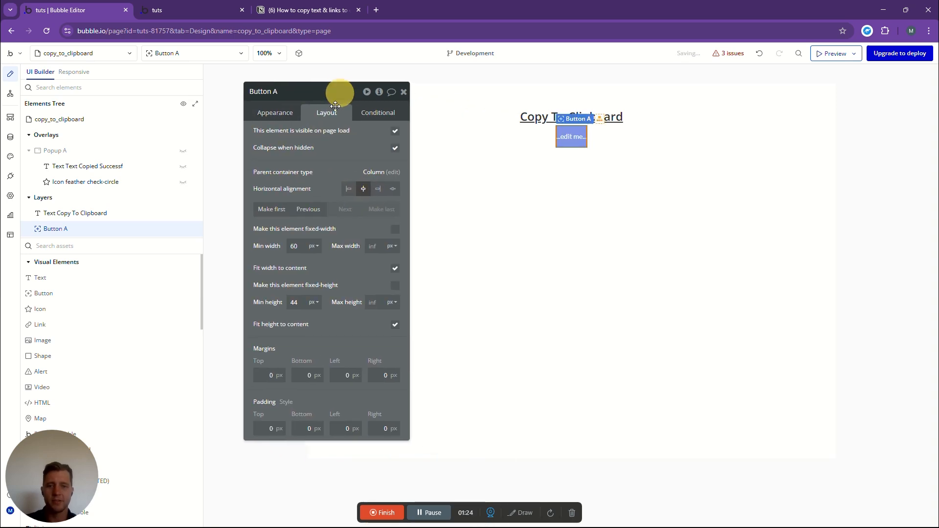
- Set the new button's top margin to 50 px
click(279, 114)
click(327, 113)
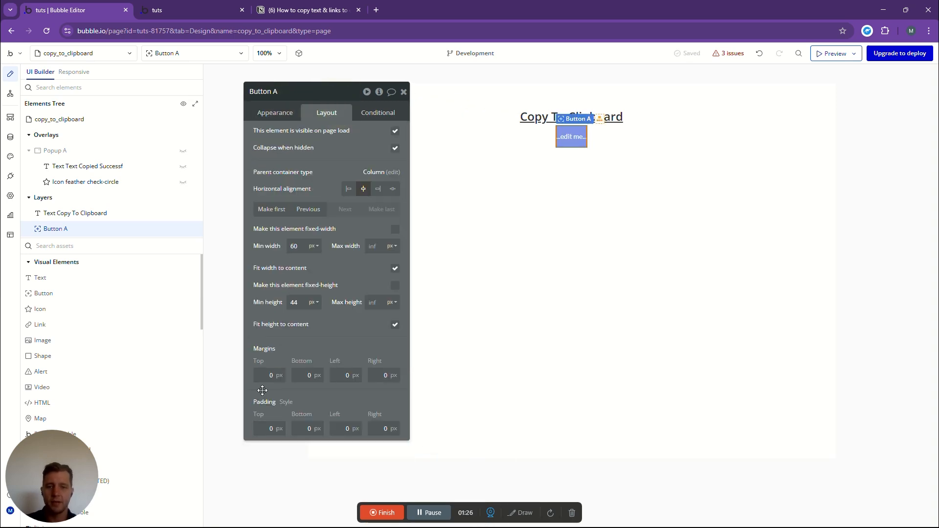
click(277, 375)
drag(270, 375, 304, 372)
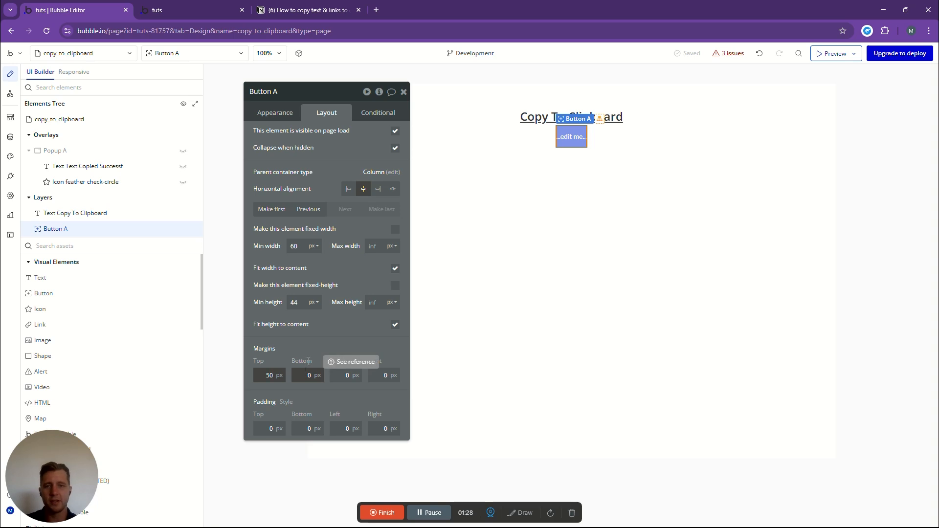
click(311, 149)
- Label the button "Copy To Clipboard"
click(288, 115)
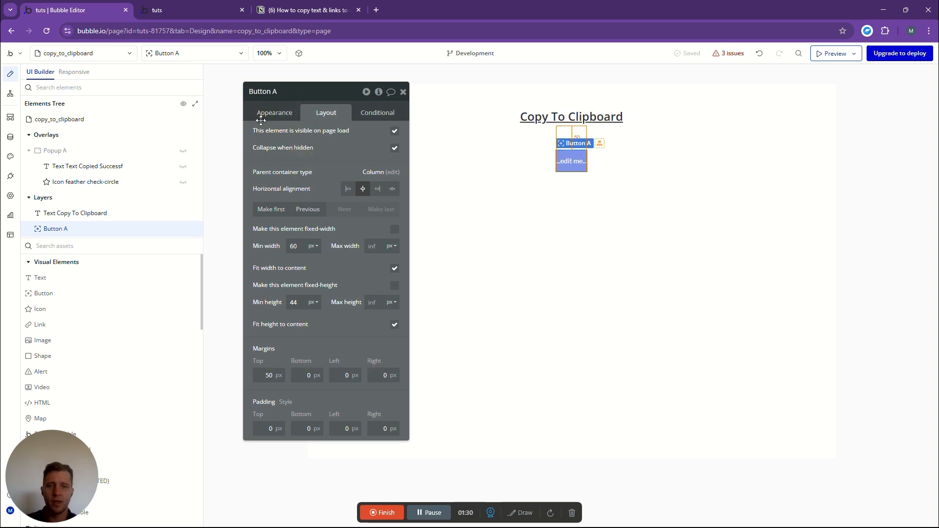
click(337, 153)
text(Copy To Clip)
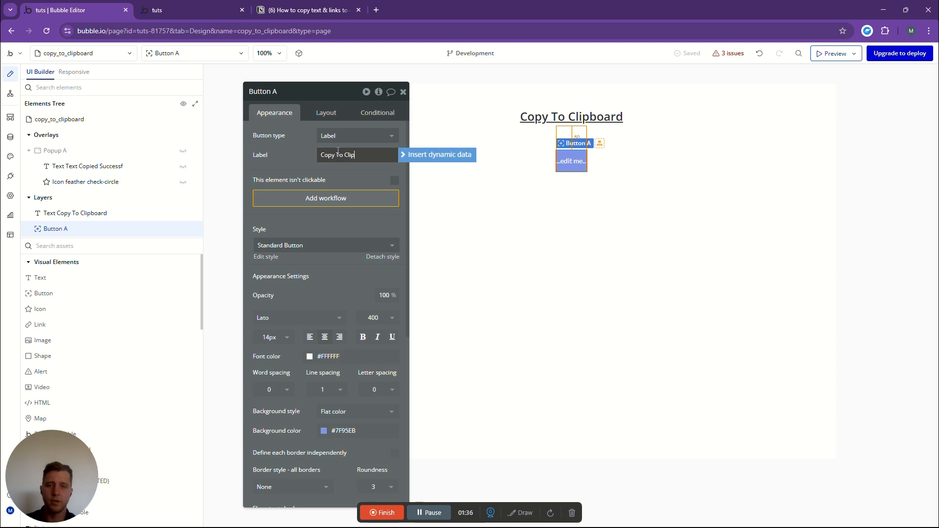
text(oard)
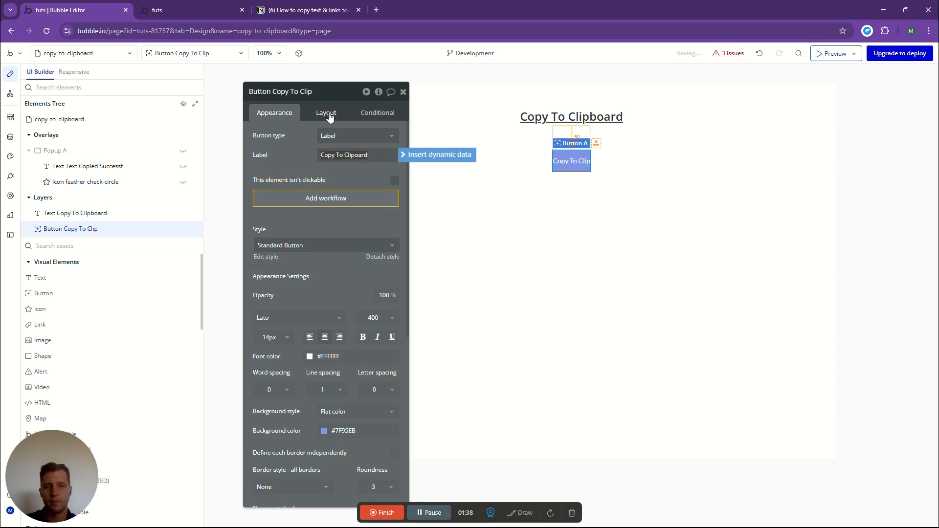
click(354, 155)
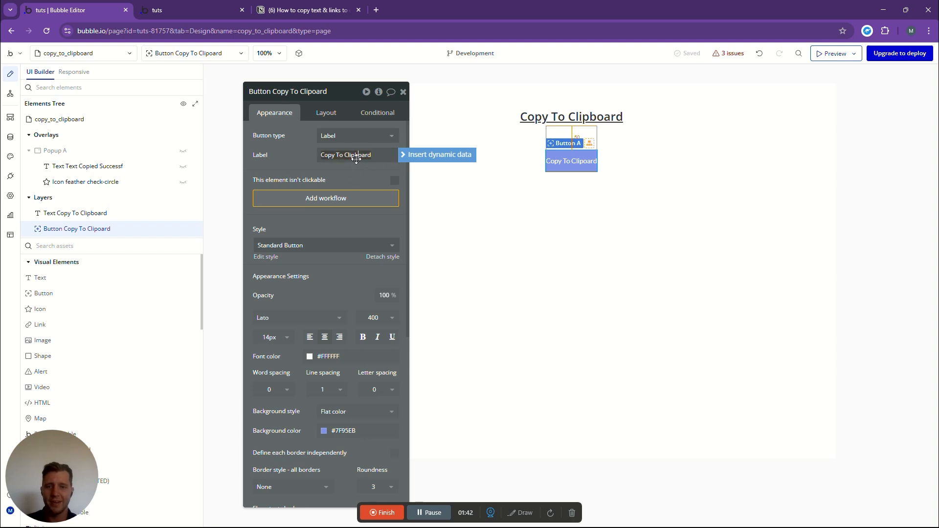
- Set the button's left and right padding to 15 px each
click(325, 112)
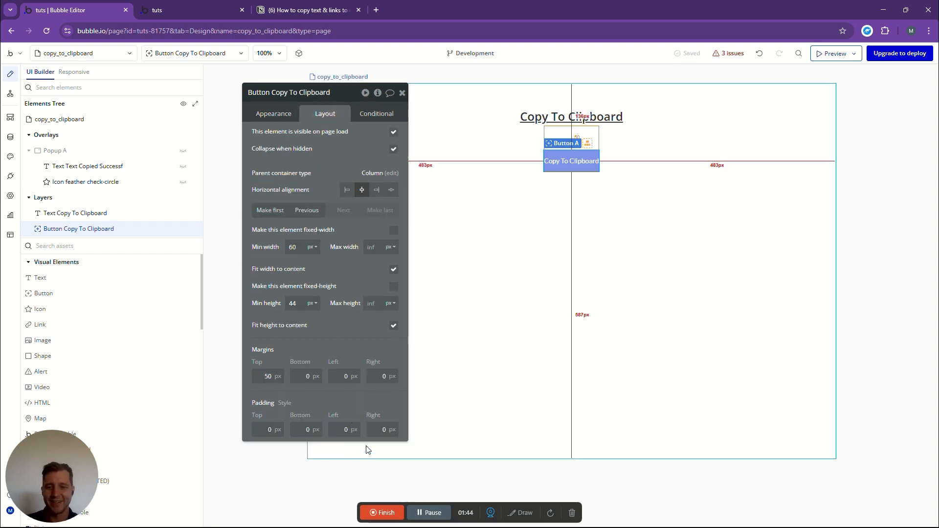
click(345, 429)
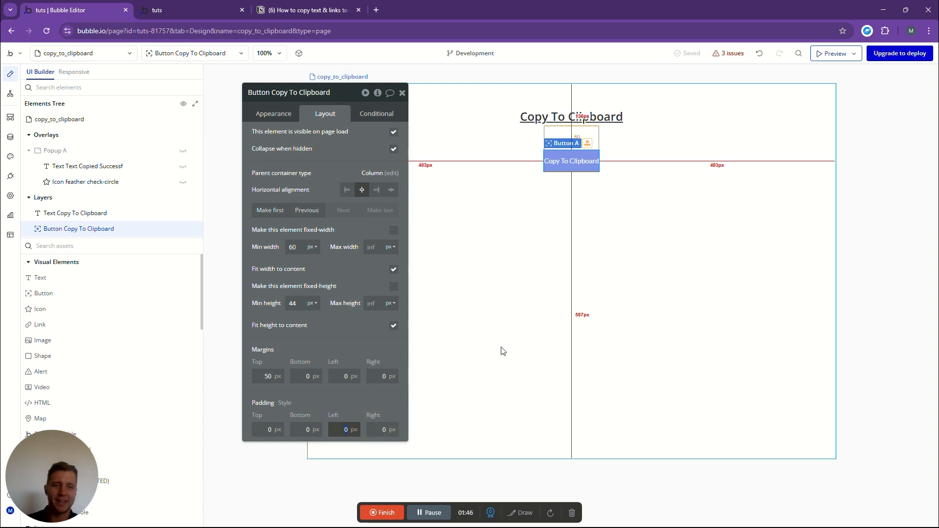
key(Tab)
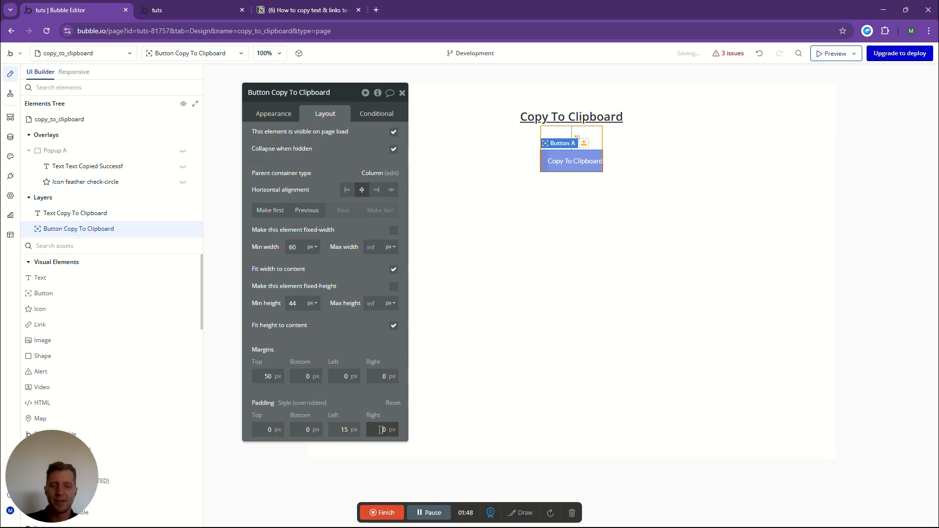
text(45)
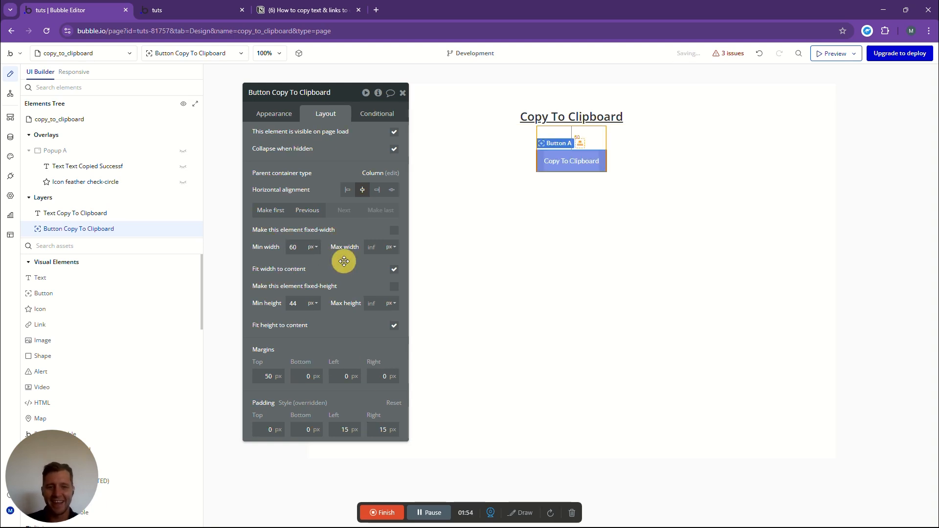
click(594, 217)
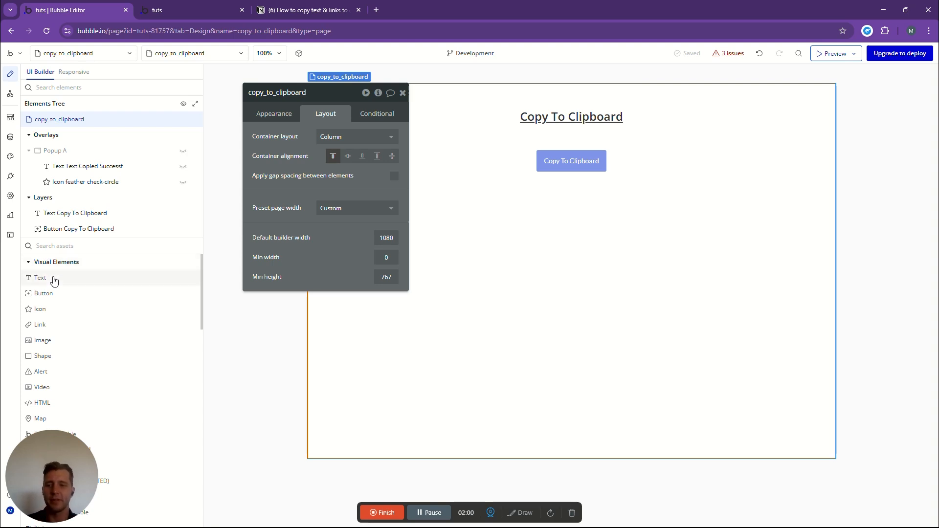
- Add a Text element below the button, centred horizontally with a top margin of 50 px
drag(41, 277, 590, 205)
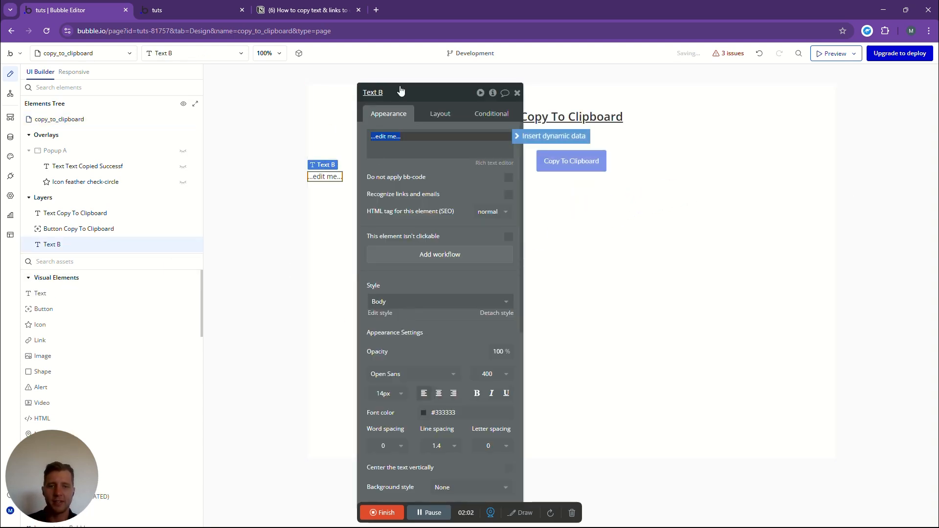
click(439, 114)
drag(446, 101, 348, 95)
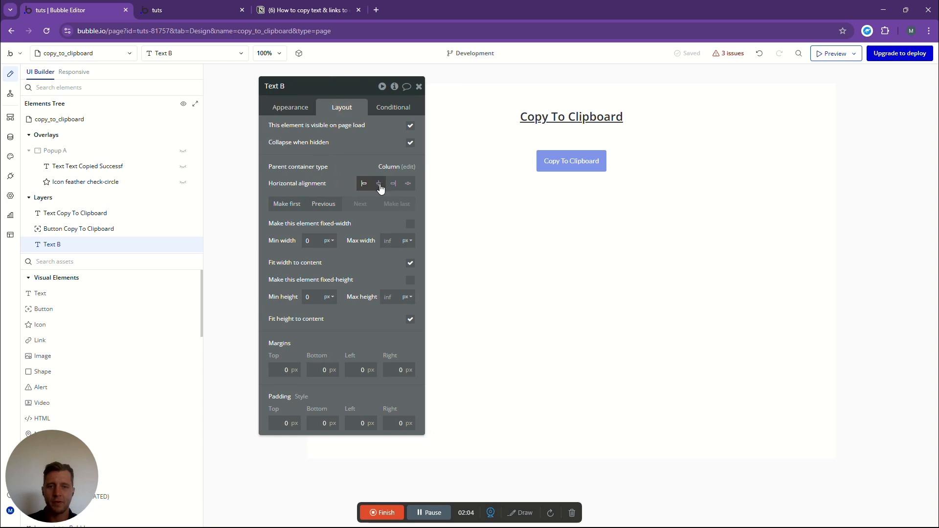
click(378, 184)
click(283, 370)
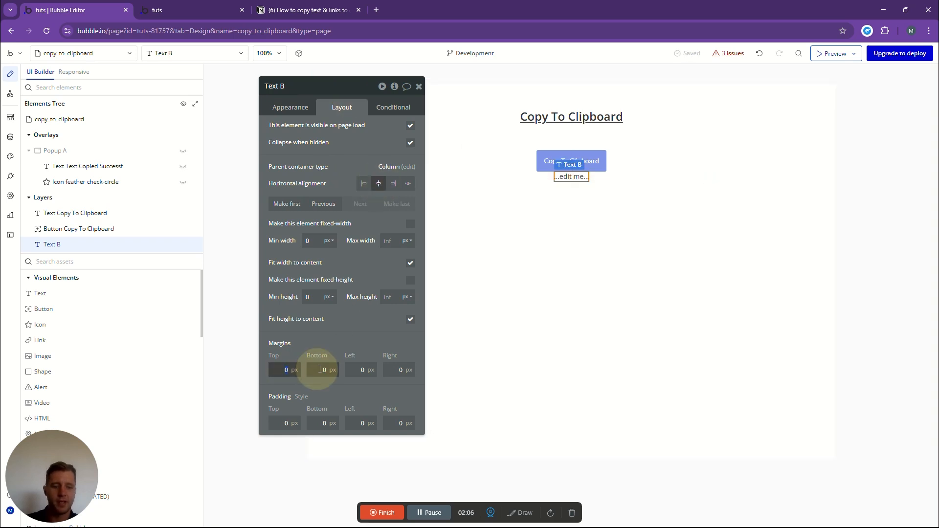
text(50)
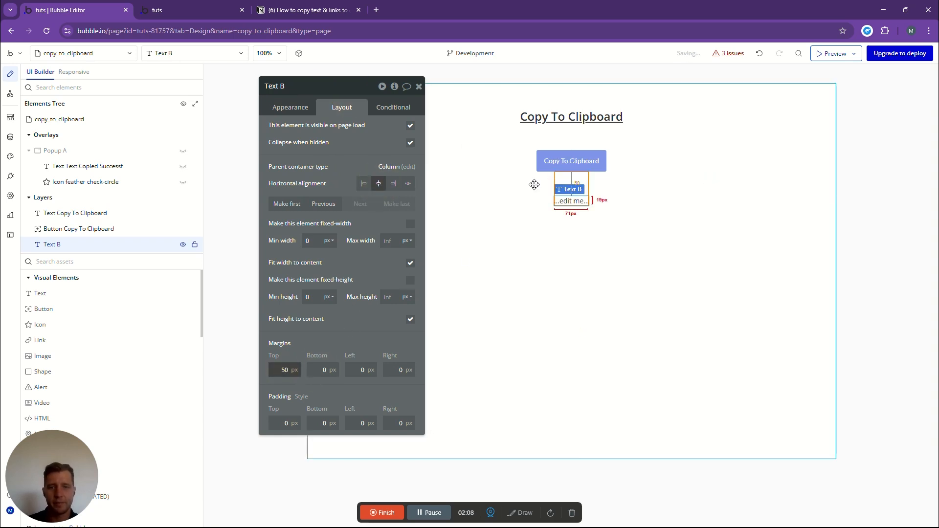
- Set the new text element's content to "This is a test text element"
click(296, 107)
click(315, 135)
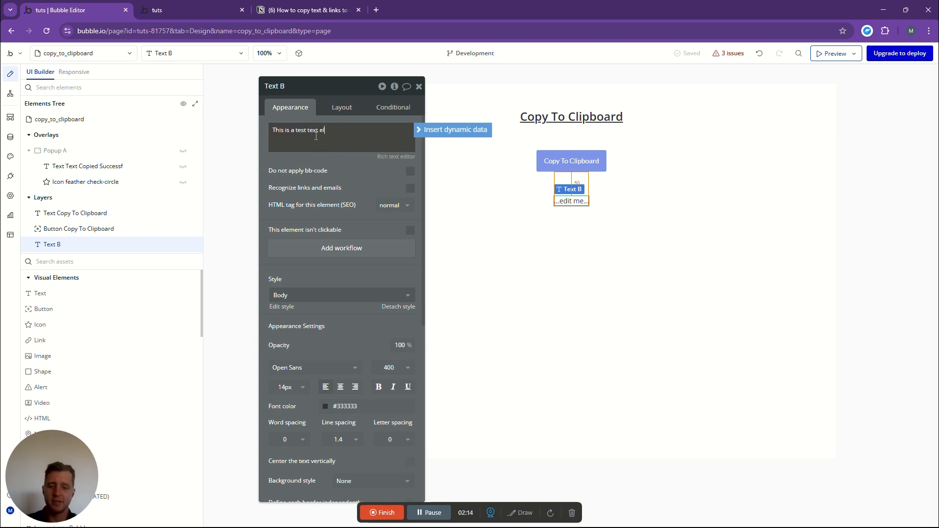
click(624, 223)
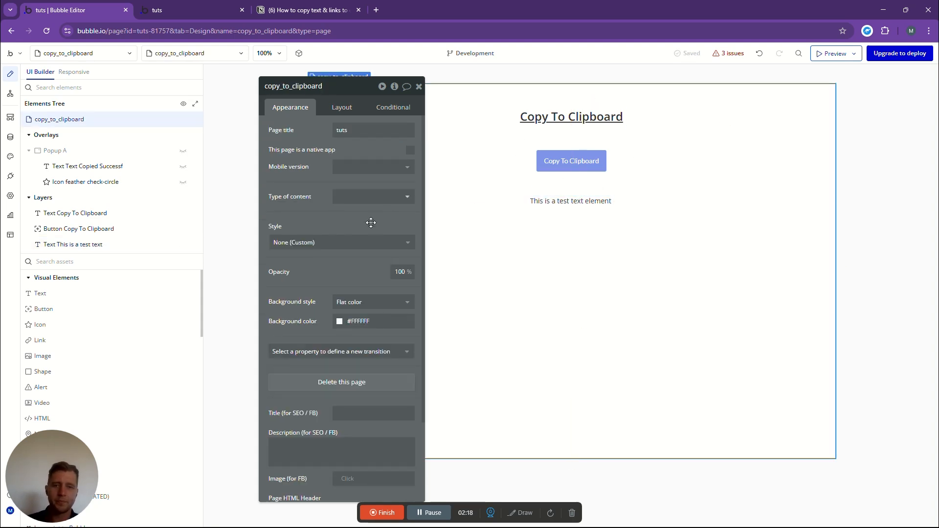
- Add a Multiline Input element to the page below the test text
click(48, 262)
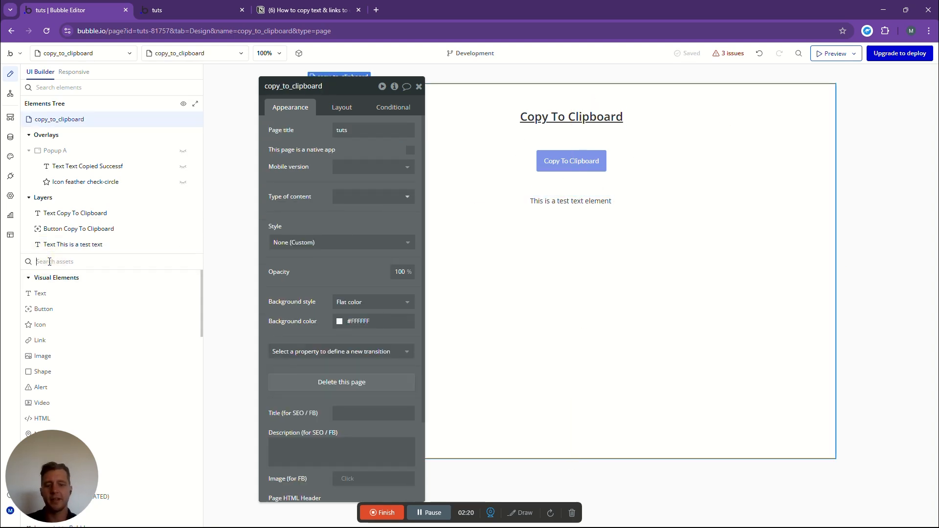
text(mult)
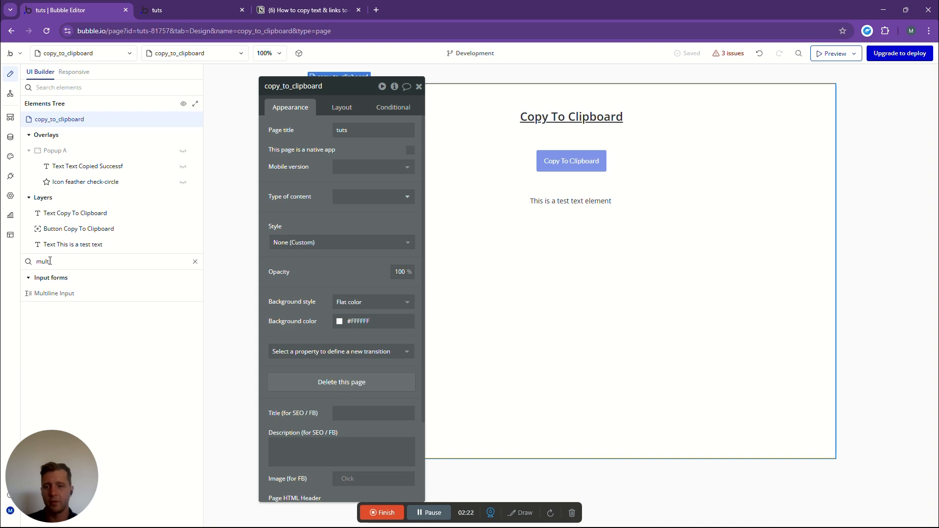
drag(61, 294, 571, 224)
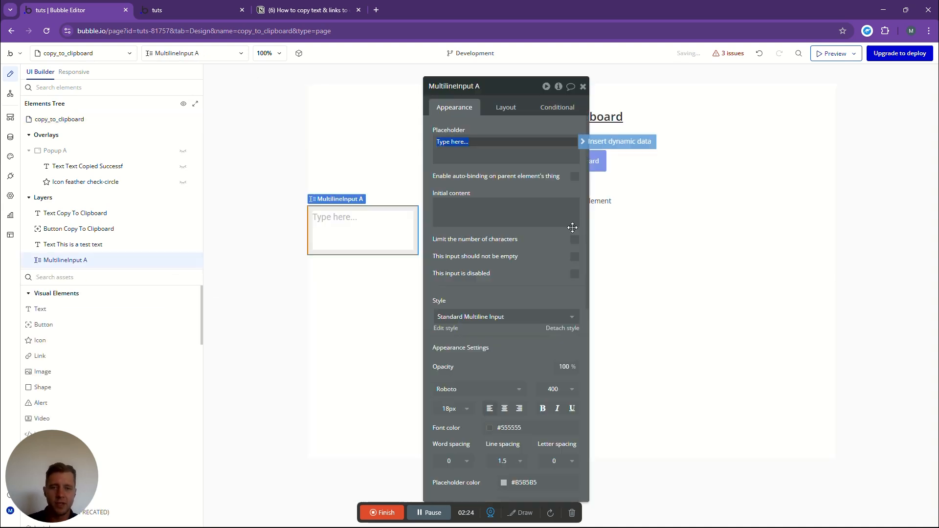
- Centre the multiline input horizontally on the page and set its top margin to 50 px
drag(504, 90, 281, 97)
click(276, 115)
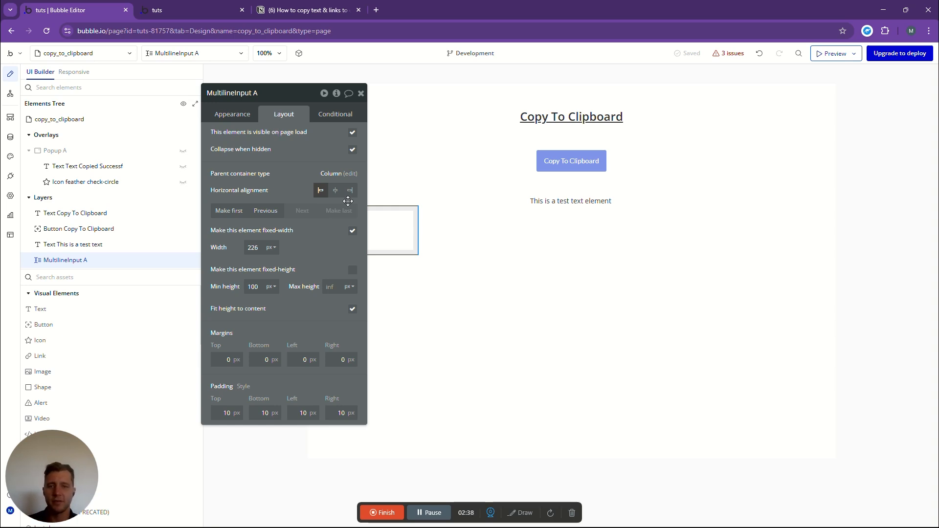
click(335, 191)
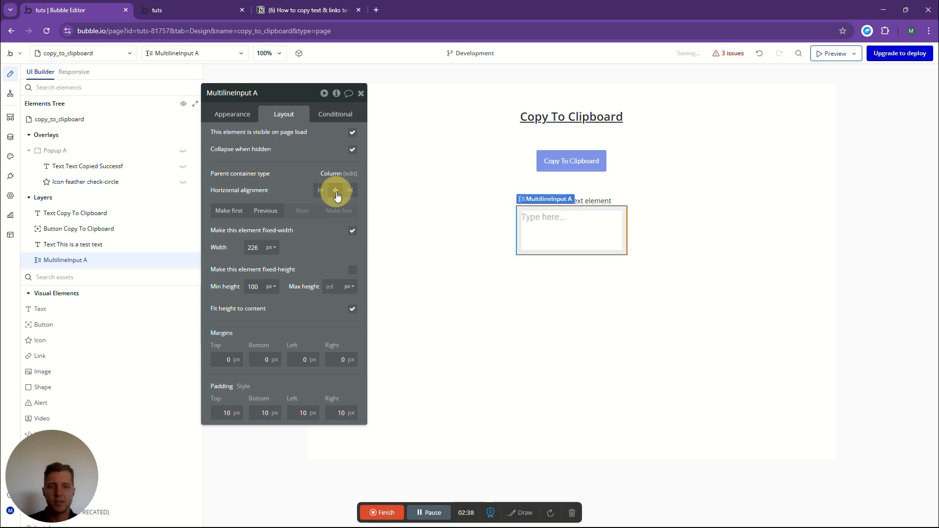
click(224, 365)
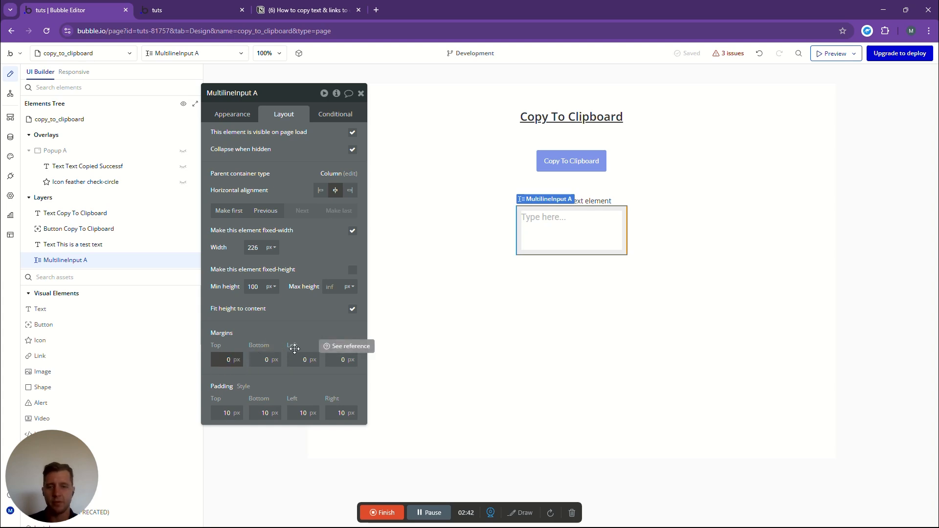
click(307, 317)
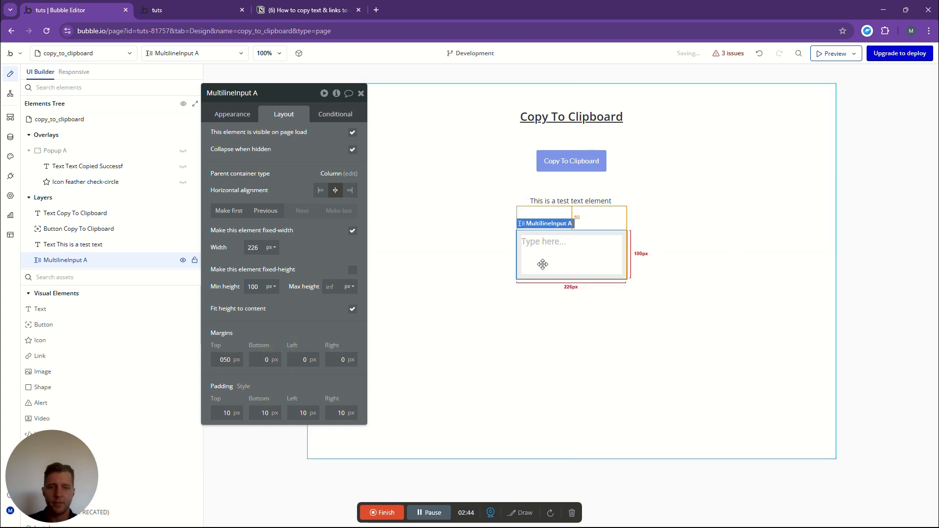
- Set the multiline input's fixed width to 400 px
double_click(254, 247)
text(400)
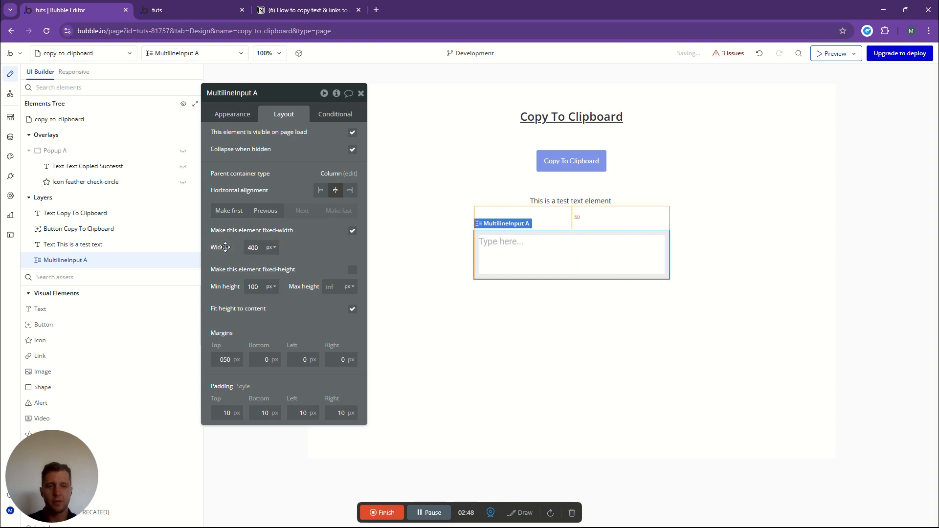
click(312, 157)
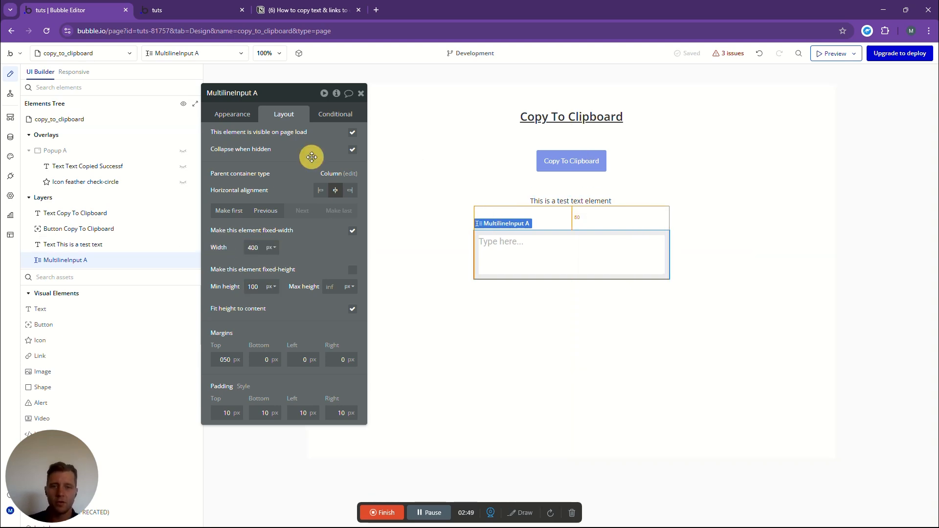
click(615, 264)
click(676, 187)
- Switch to the Notion checklist and mark "Click To copy button" and "Text input or other elements" as done
click(304, 10)
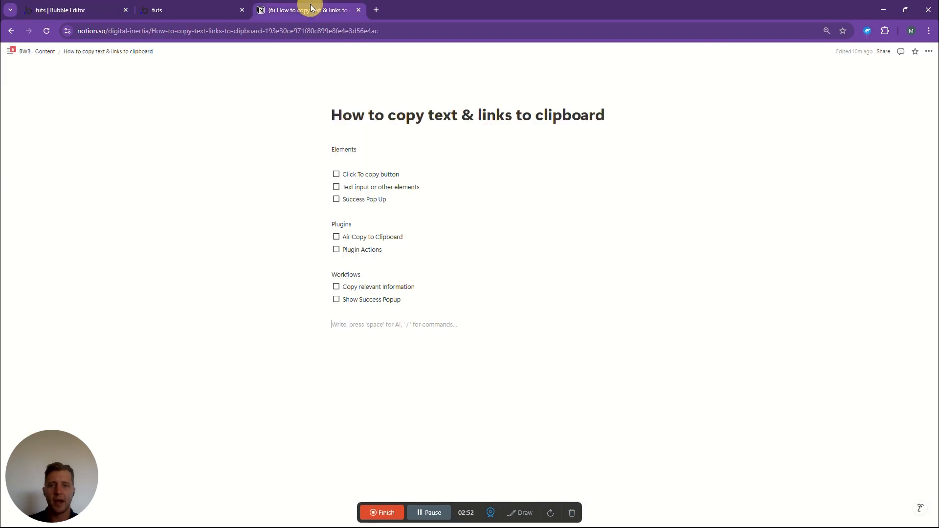
click(337, 176)
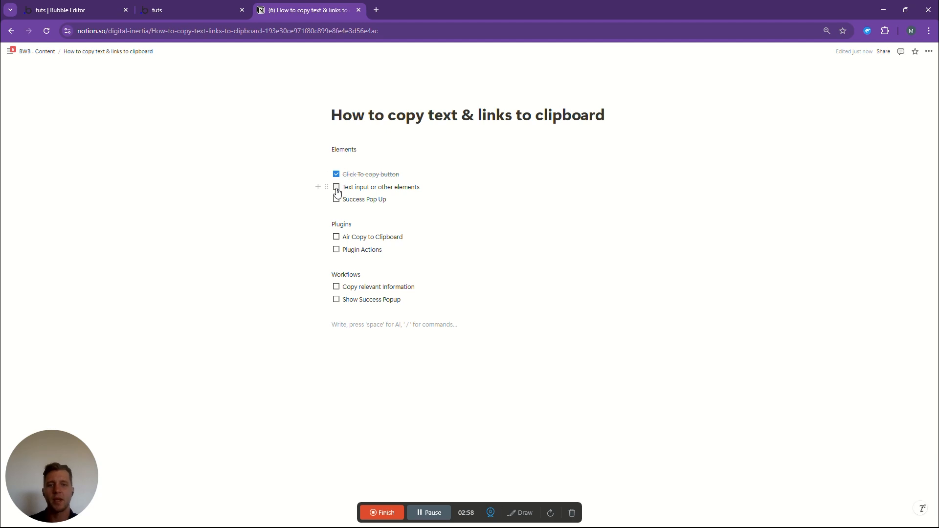
click(338, 191)
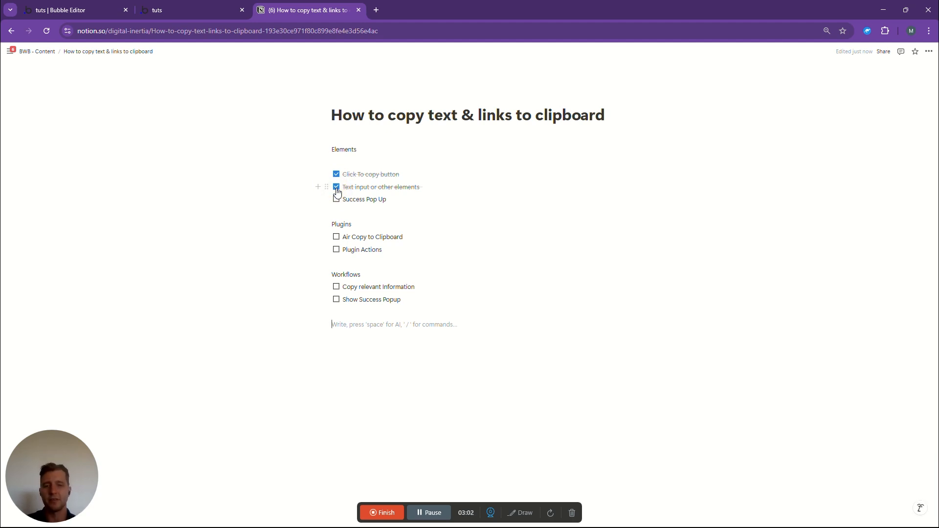
drag(346, 199, 391, 199)
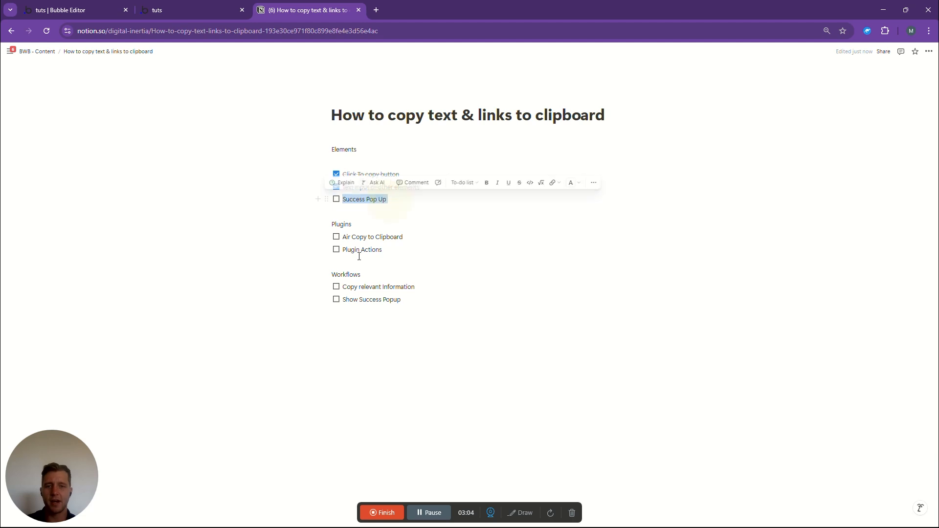
- Switch back to the Bubble editor and add a Popup element with a minimum height of 150 px
click(76, 10)
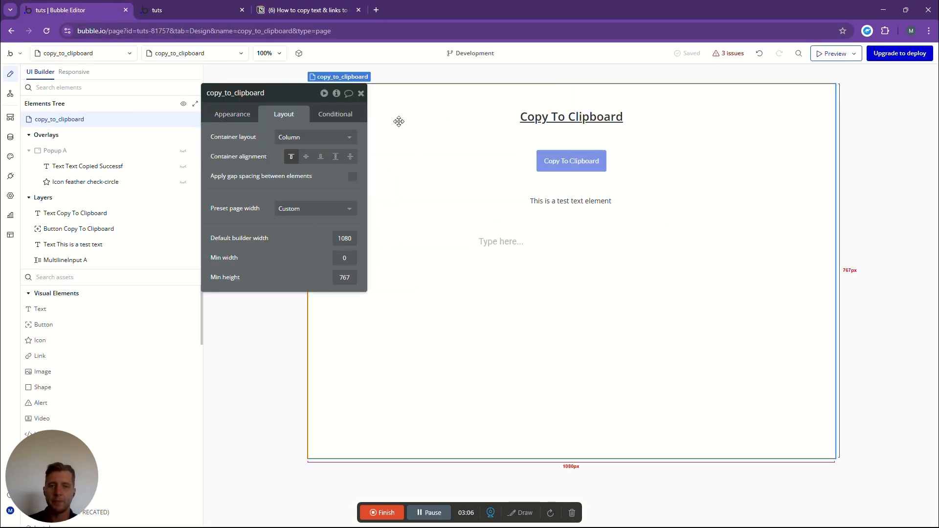
click(364, 92)
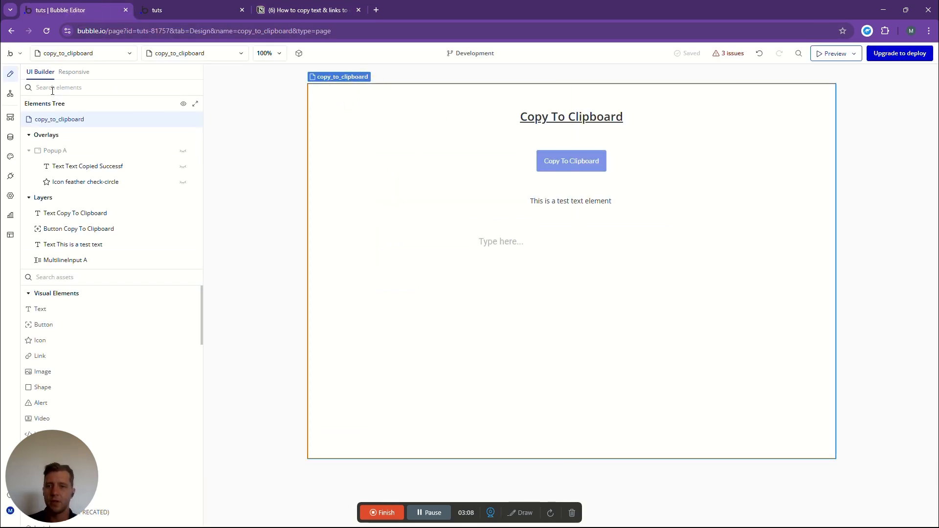
click(57, 276)
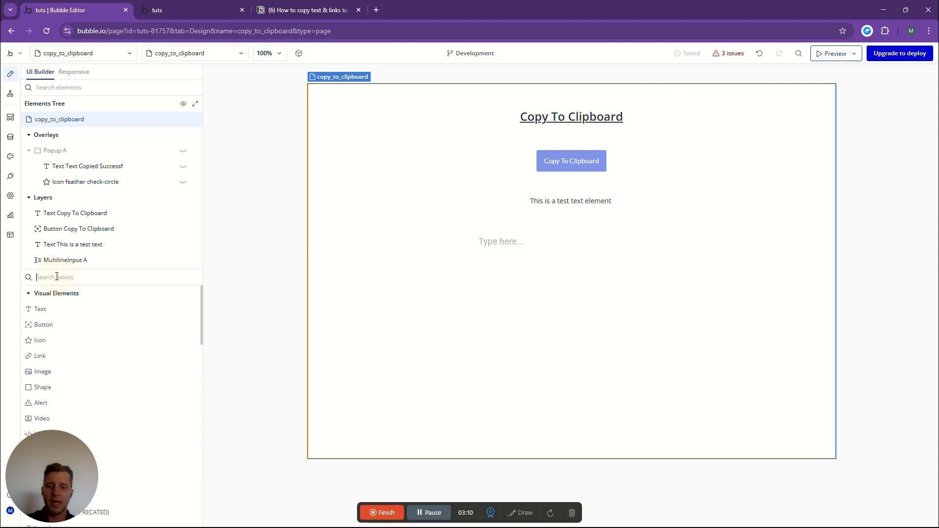
text(pop)
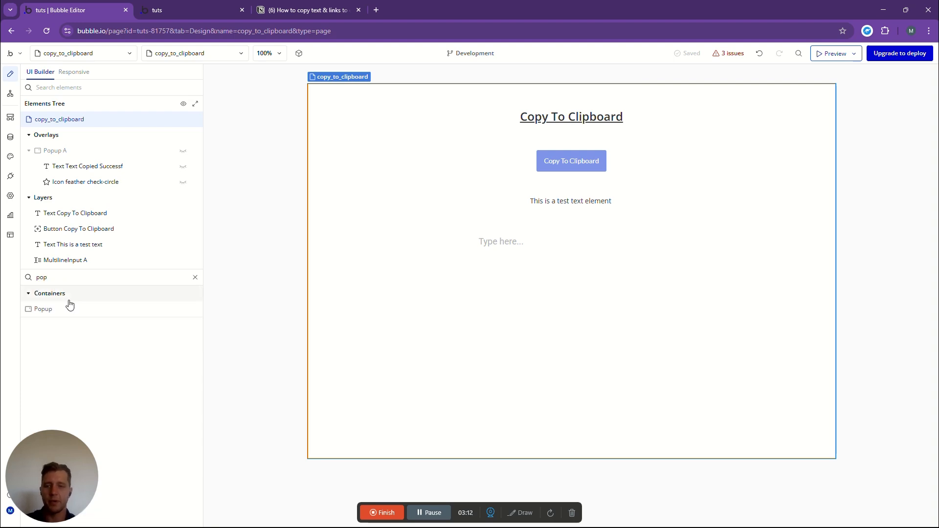
drag(45, 312, 531, 296)
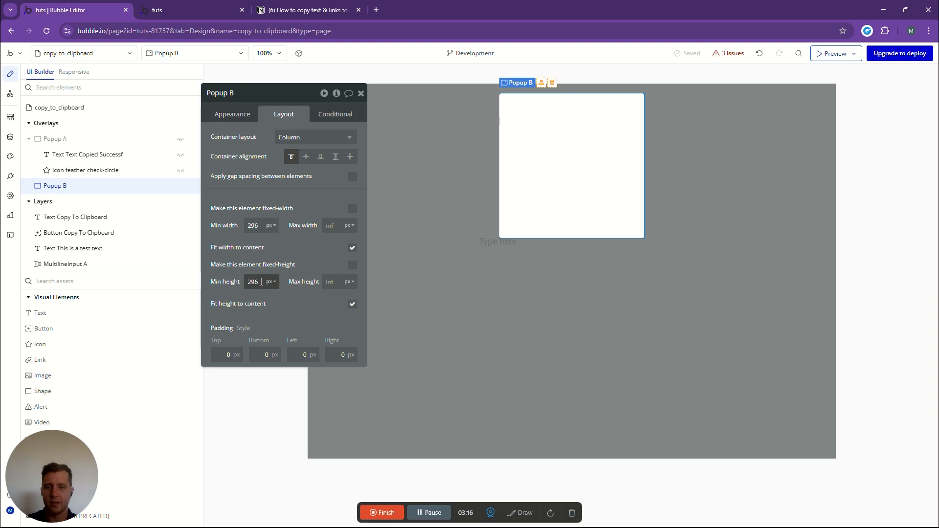
click(213, 279)
text(150)
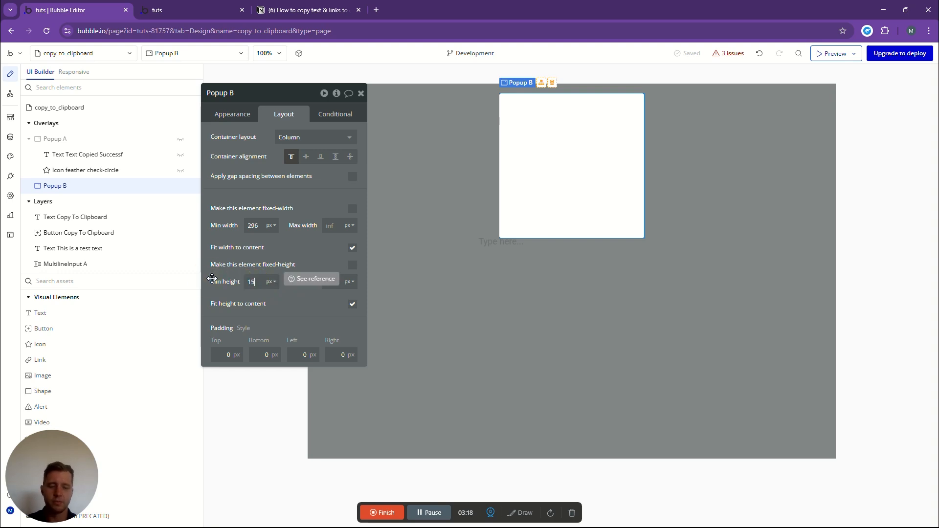
- Add a Text element and an Icon element inside the new popup
click(40, 312)
click(540, 116)
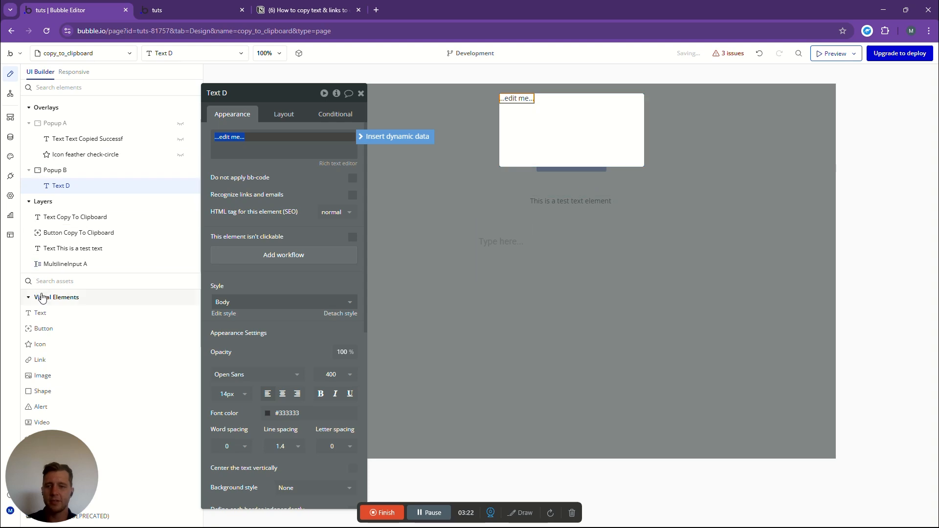
click(40, 344)
click(542, 113)
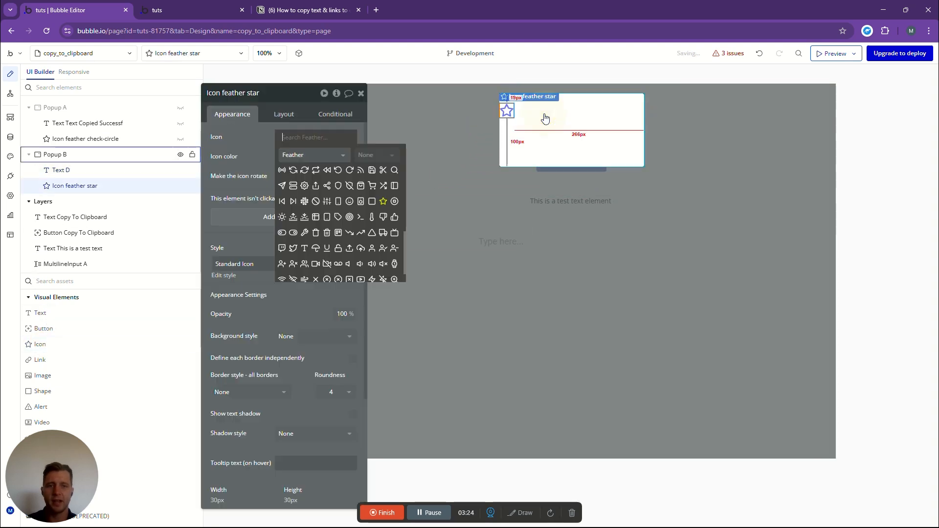
click(582, 118)
- Centre the popup's text element horizontally and set its top margin to 50 px
click(514, 98)
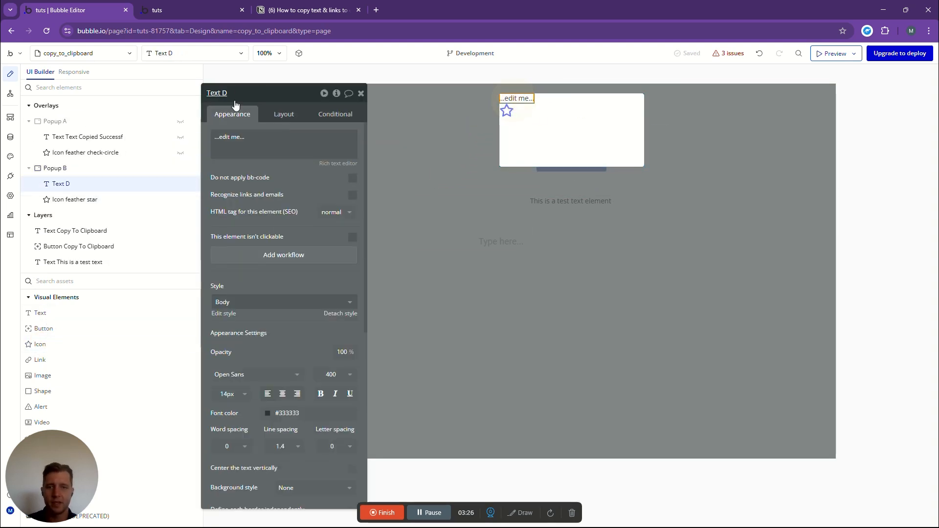
click(284, 114)
click(321, 190)
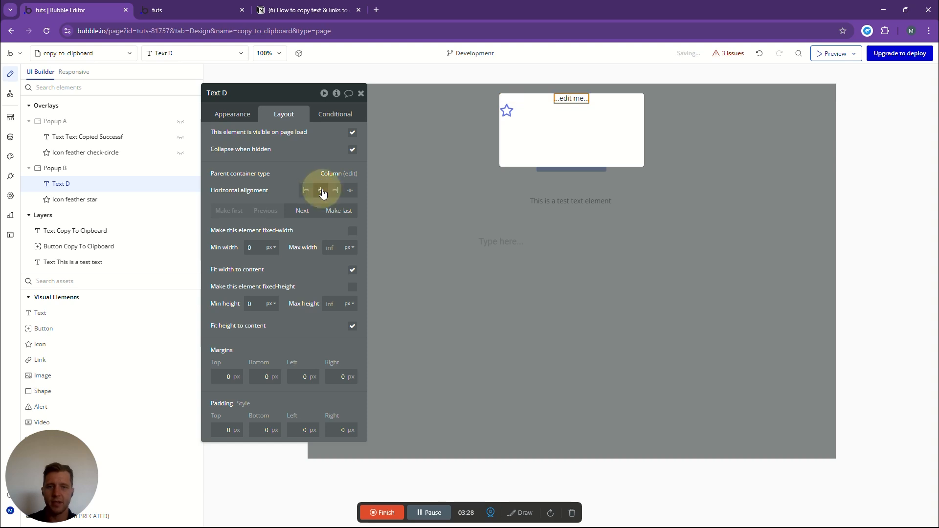
click(219, 377)
drag(219, 377, 260, 371)
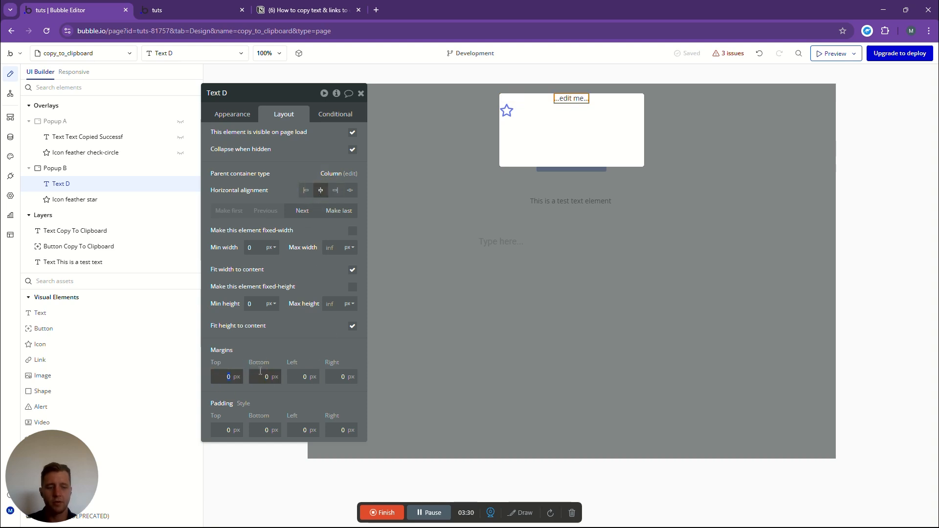
text(50)
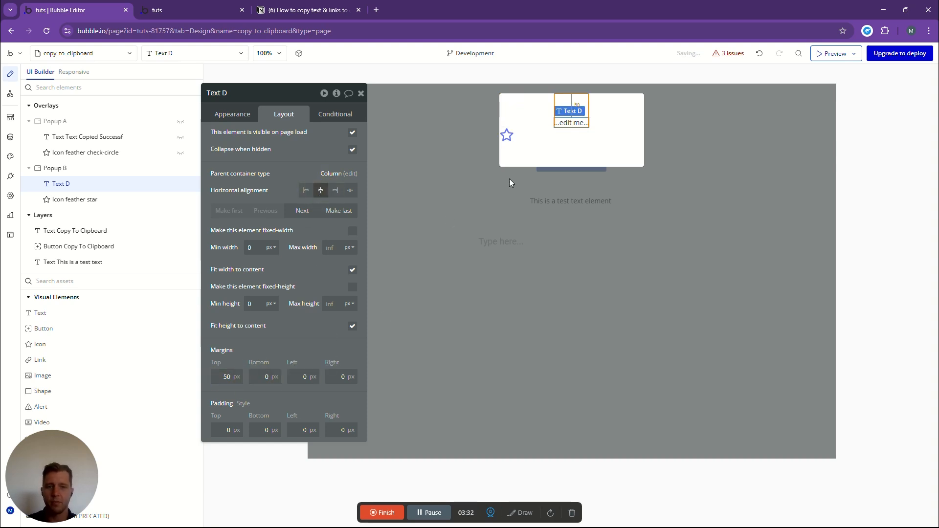
- Set the popup text's content to "Successfully Copied to Clipboard"
click(232, 113)
triple_click(248, 138)
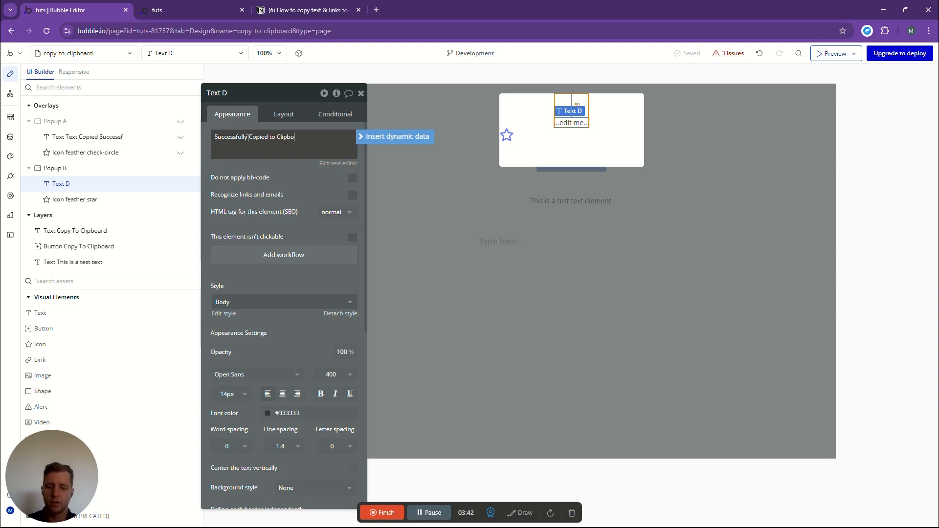
click(554, 140)
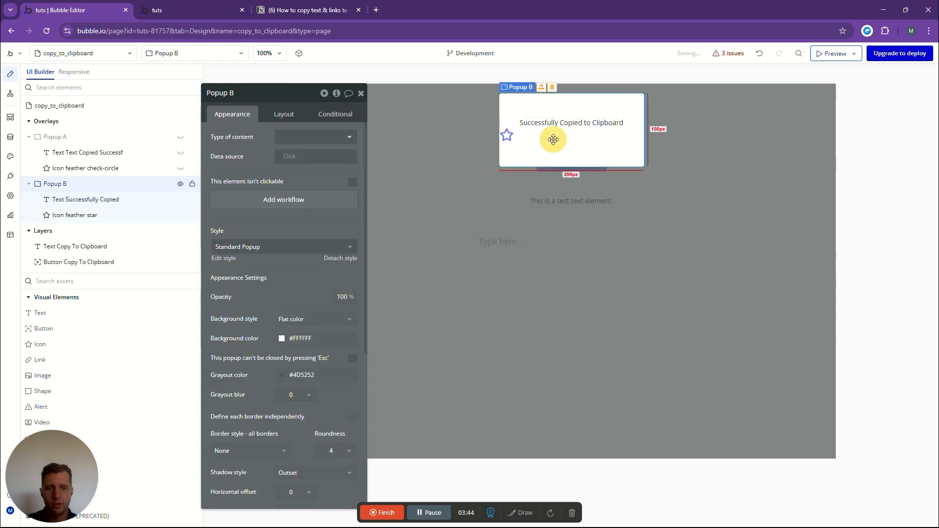
- Make the popup's success message text bold
click(507, 137)
click(284, 114)
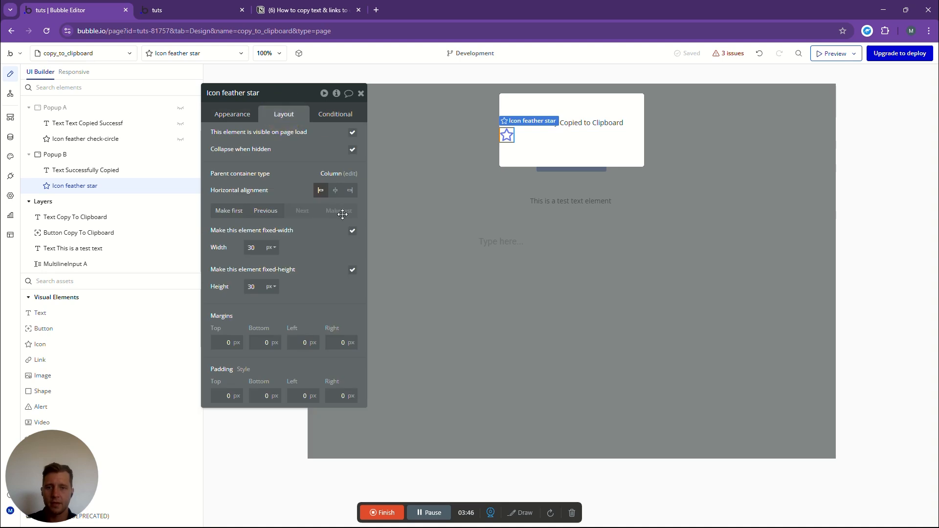
click(605, 123)
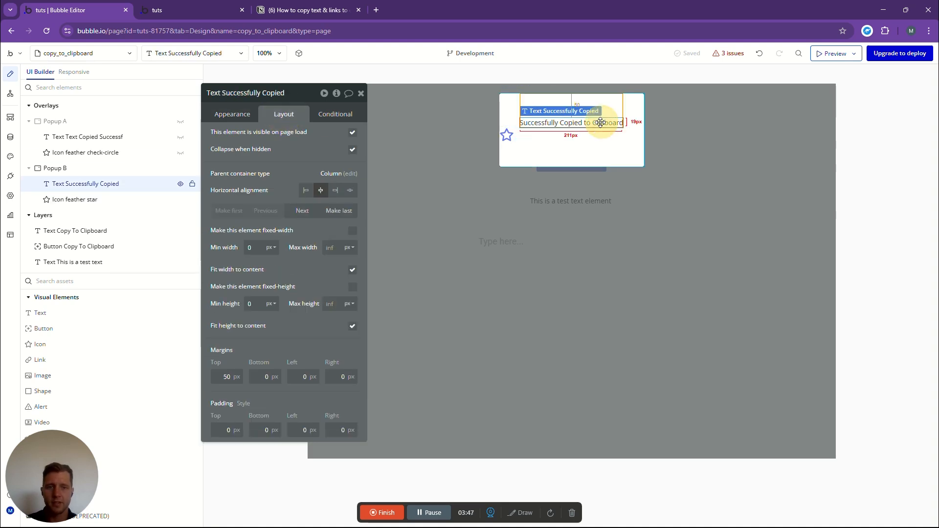
click(233, 122)
click(320, 393)
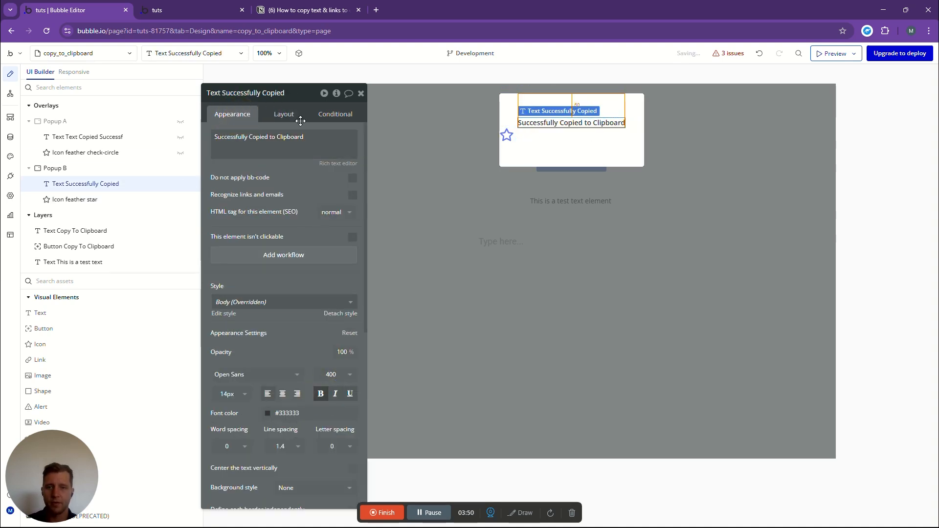
- Centre the star icon horizontally in the popup and set its top margin to 5 px
click(507, 135)
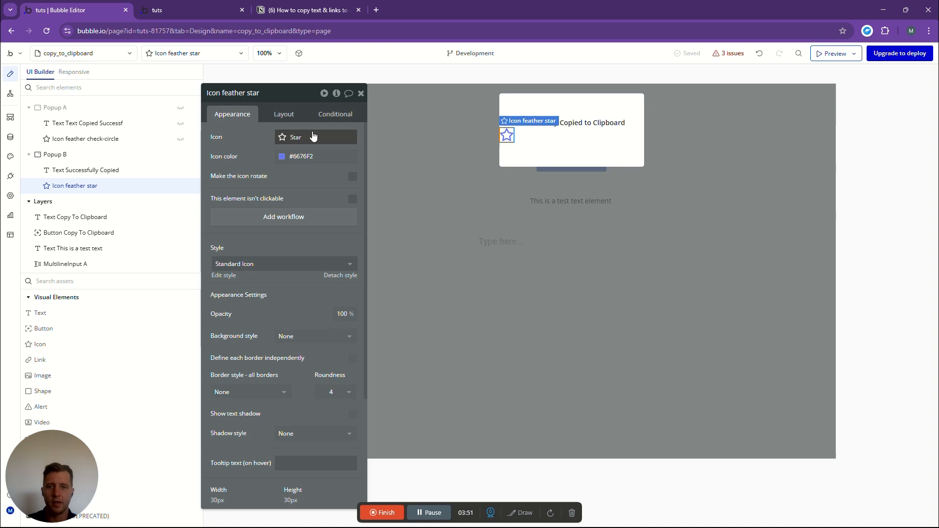
click(292, 114)
click(336, 192)
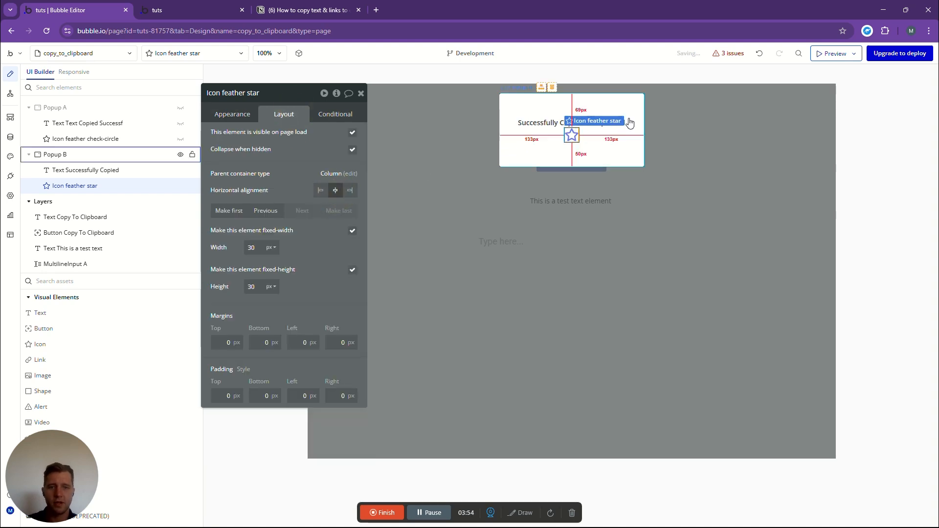
click(217, 343)
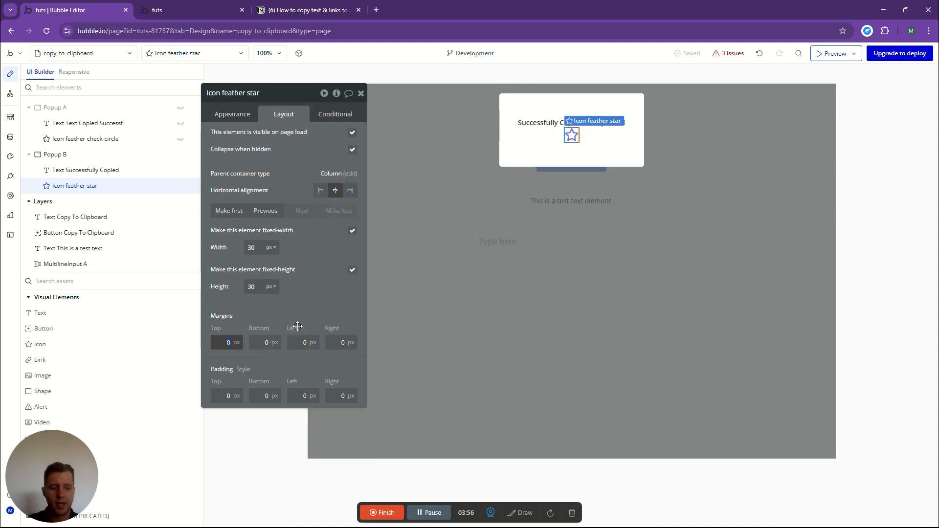
click(315, 286)
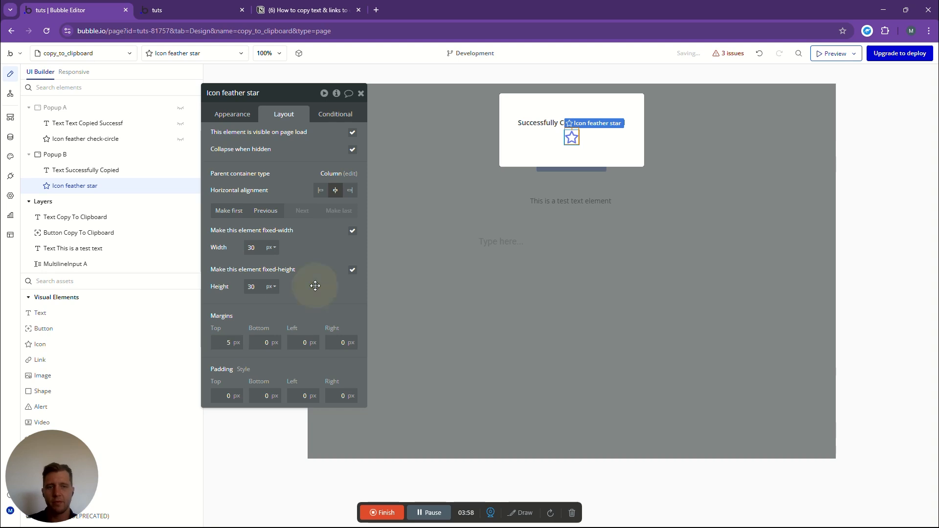
- Change the popup's star icon to the Feather check-circle icon, searching the icon set for "check"
click(232, 114)
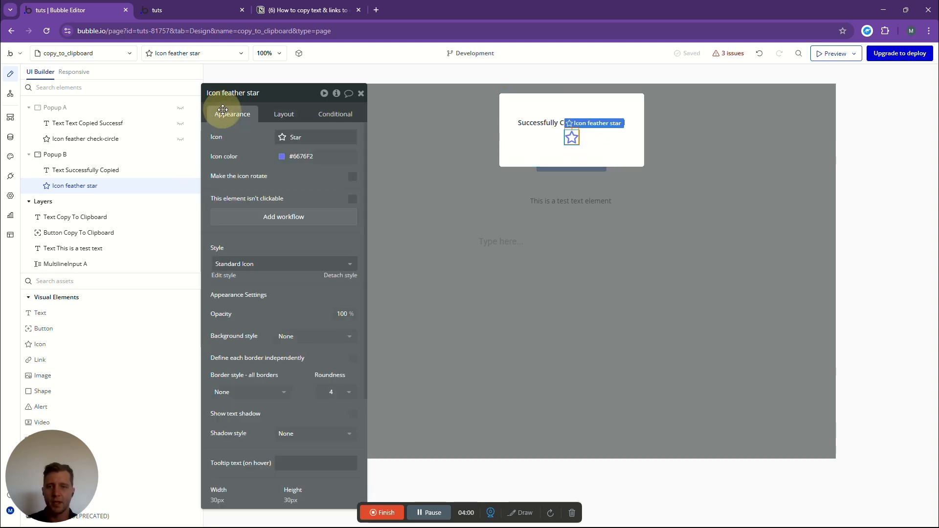
click(287, 138)
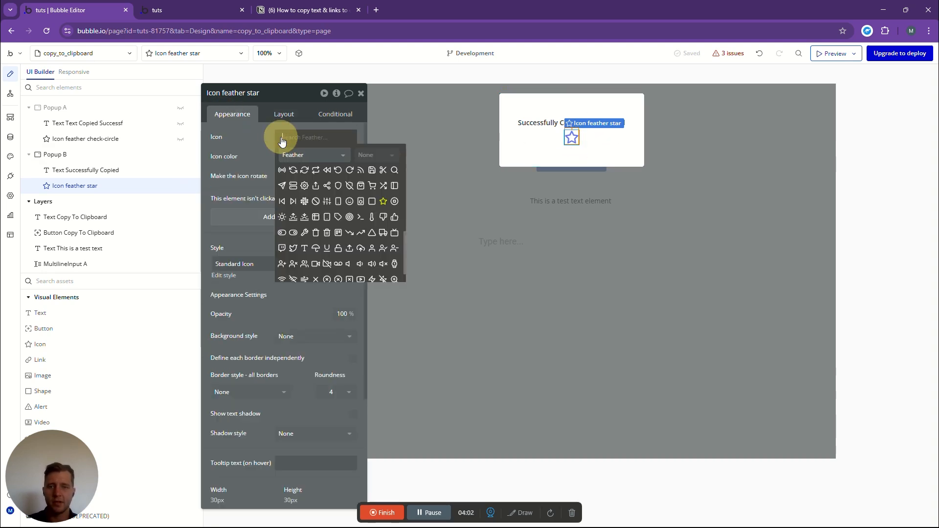
click(296, 155)
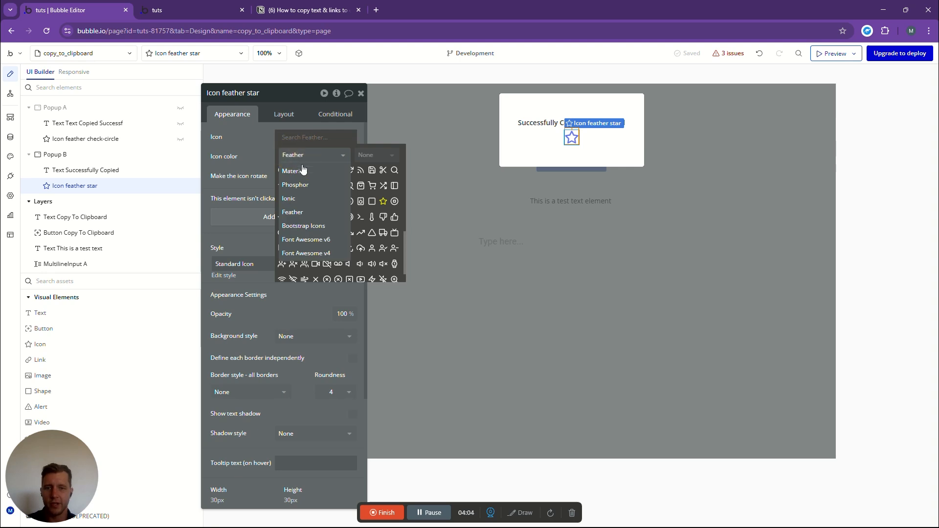
click(298, 216)
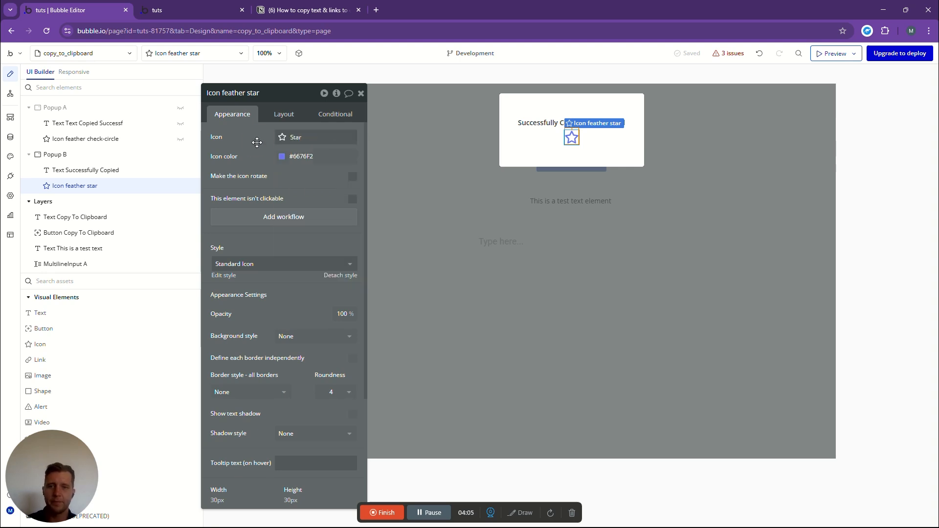
click(295, 137)
text(check)
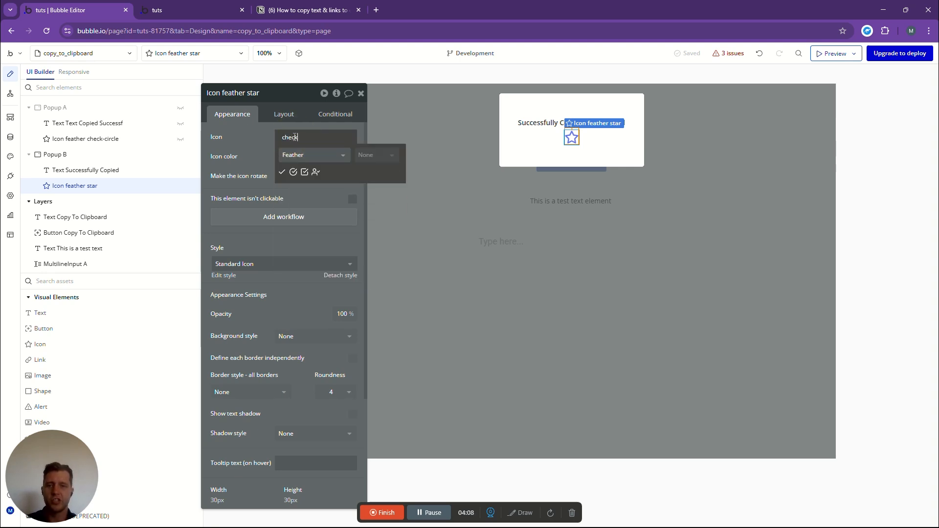
click(293, 173)
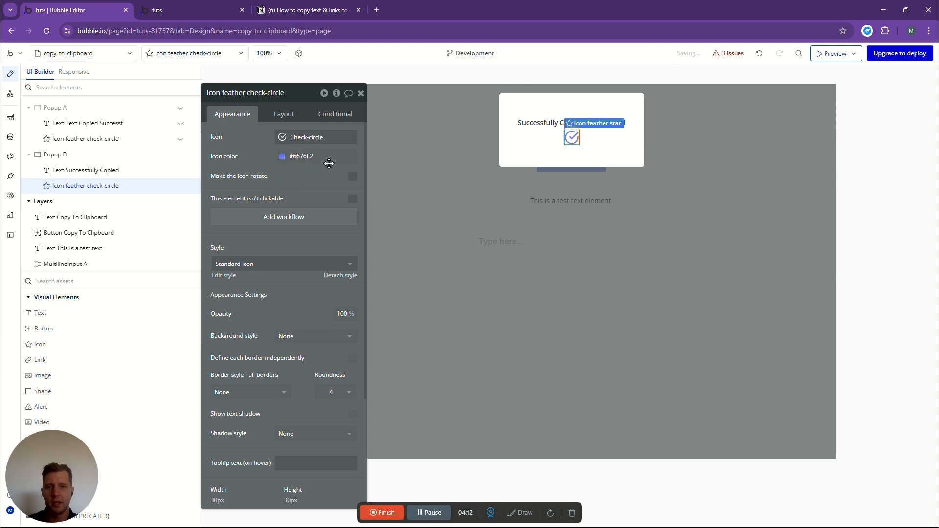
- Set the popup's check-circle icon color to the green Success variable (#17DB4E) and return to the page
click(284, 157)
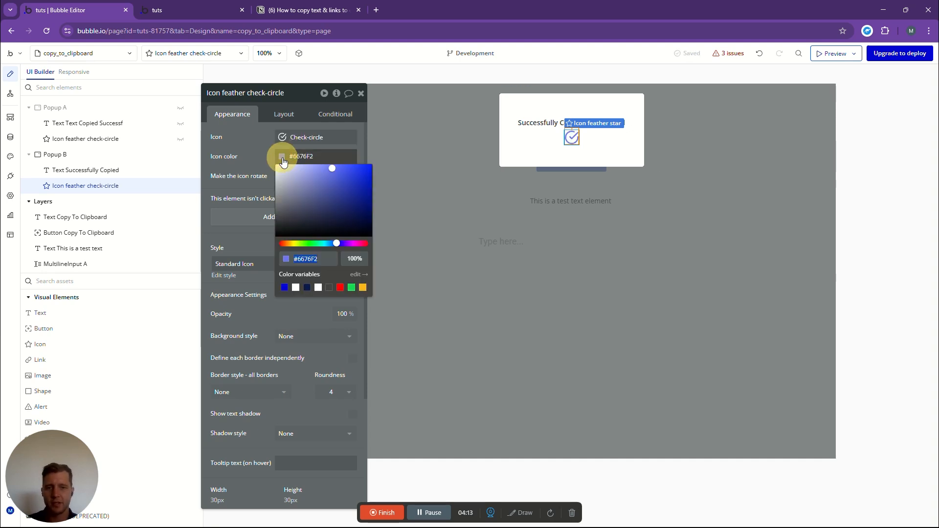
click(350, 289)
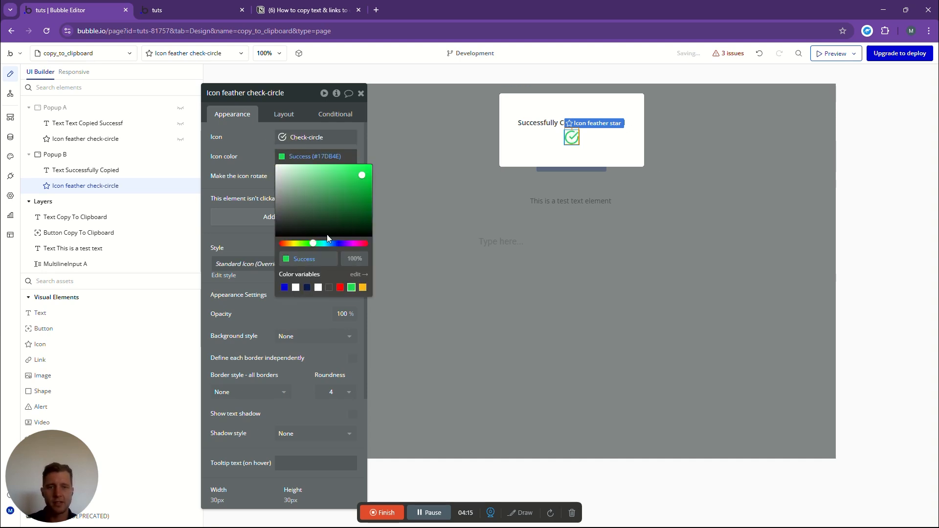
click(629, 160)
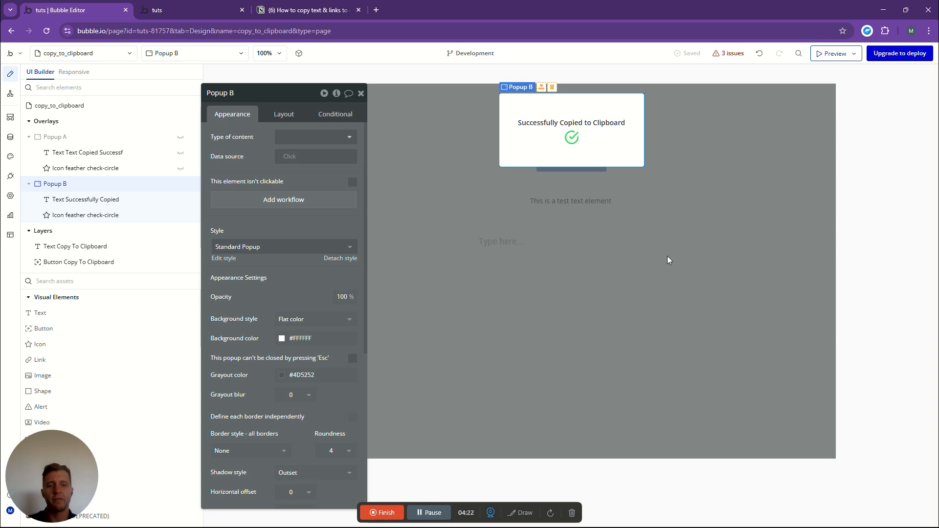
click(671, 268)
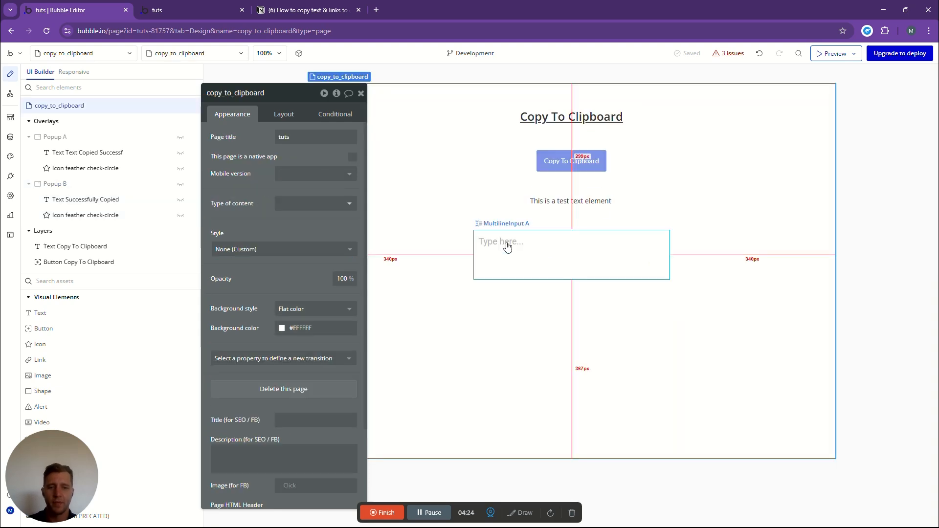
- Switch to the Notion checklist and mark the Success Pop Up item under Elements as done
click(284, 8)
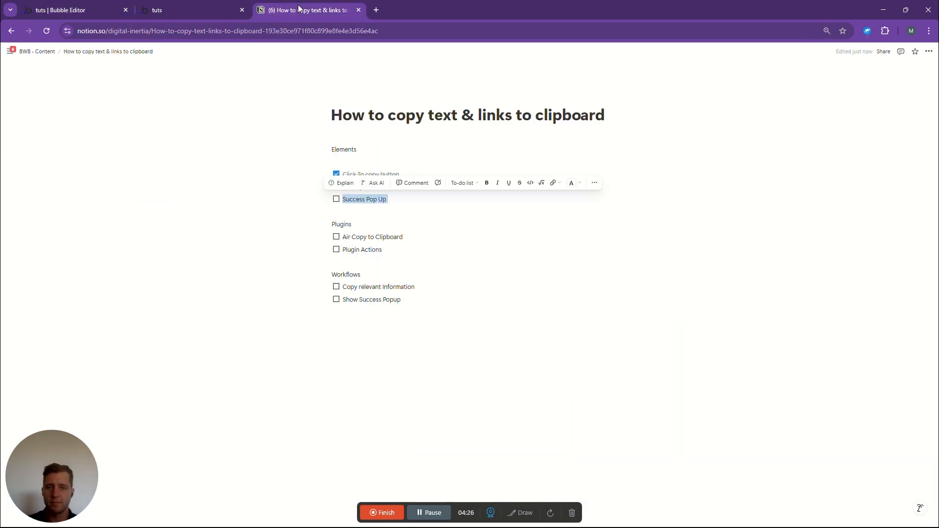
click(335, 200)
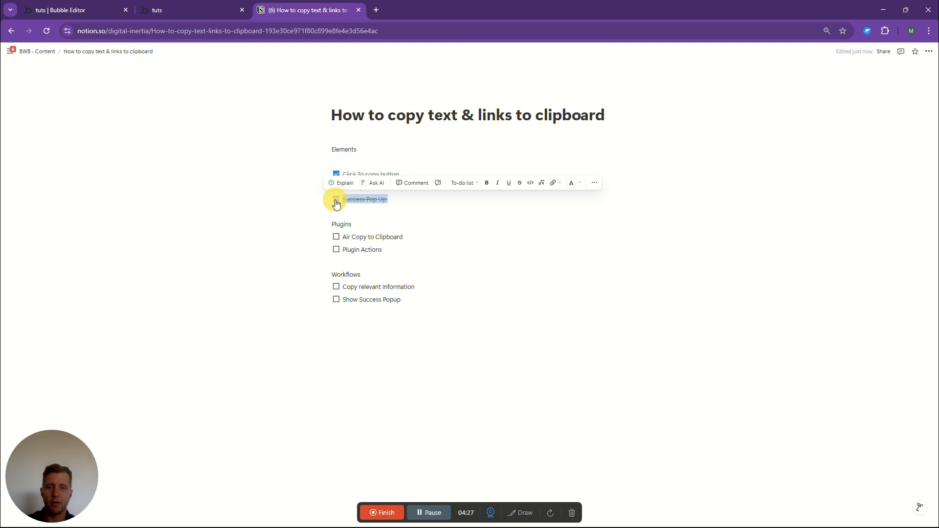
click(226, 208)
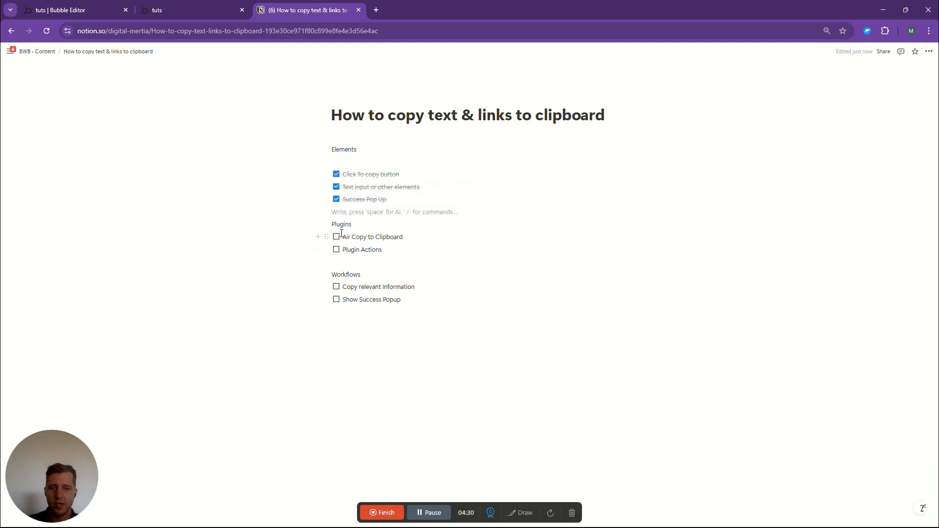
drag(341, 235, 441, 214)
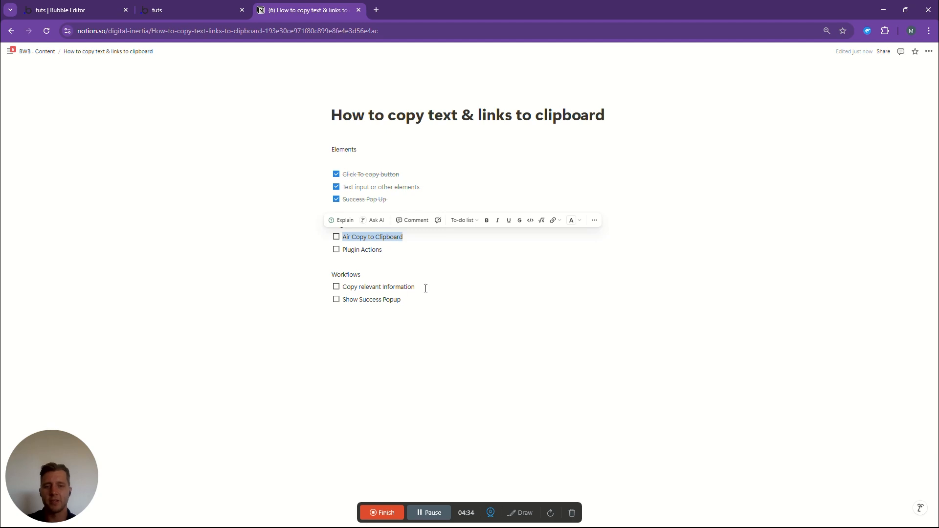
click(474, 289)
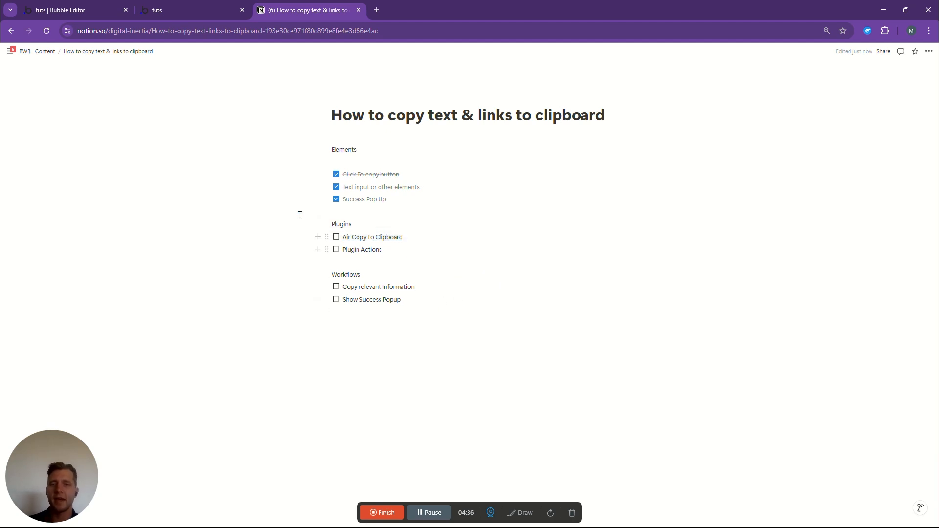
- Switch back to the Bubble editor and search the plugin library for "air copy", then close the library
click(74, 9)
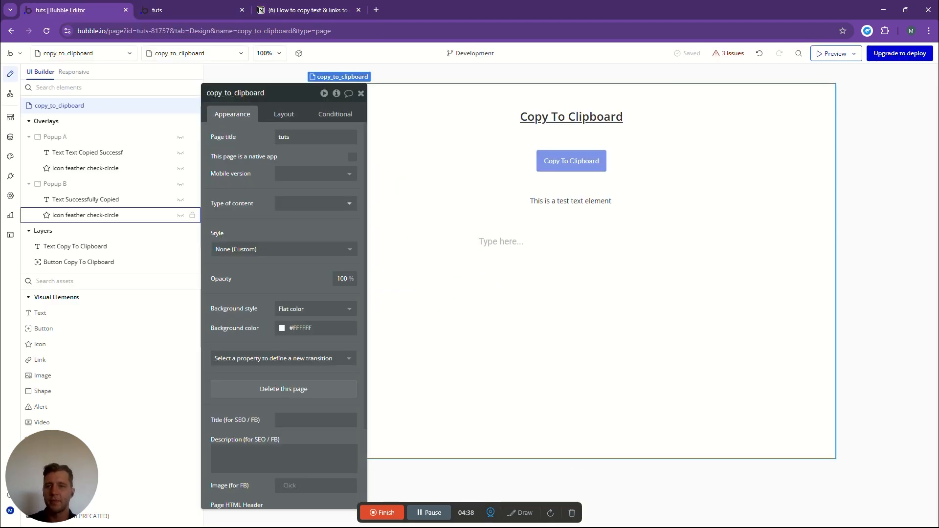
click(11, 177)
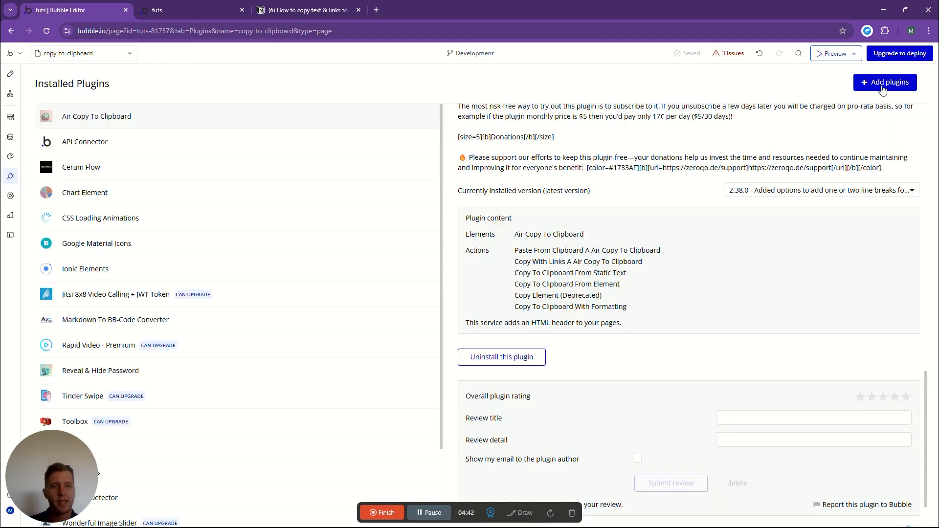
click(883, 84)
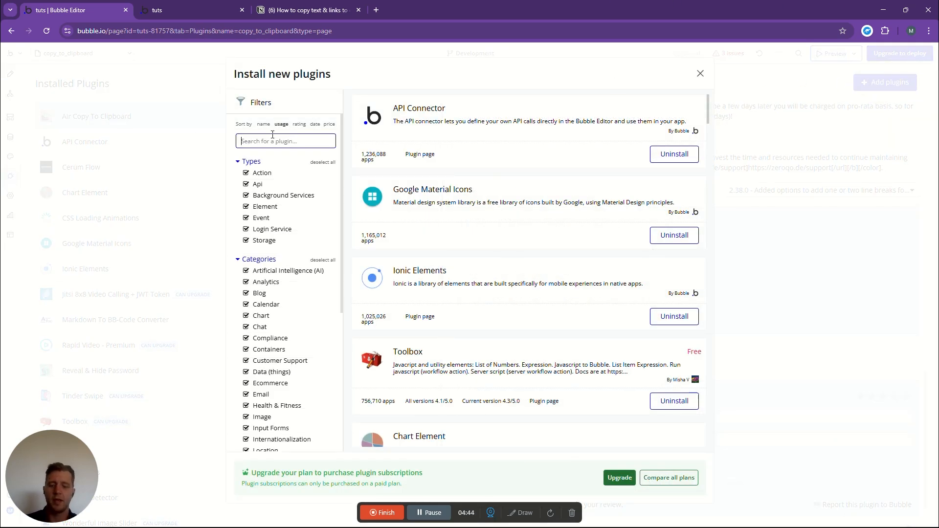
text(air)
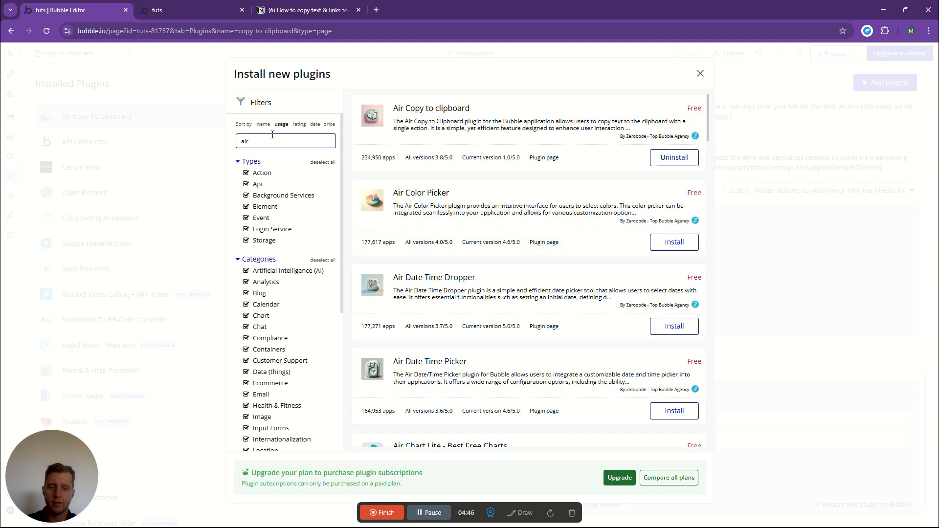
text( copy)
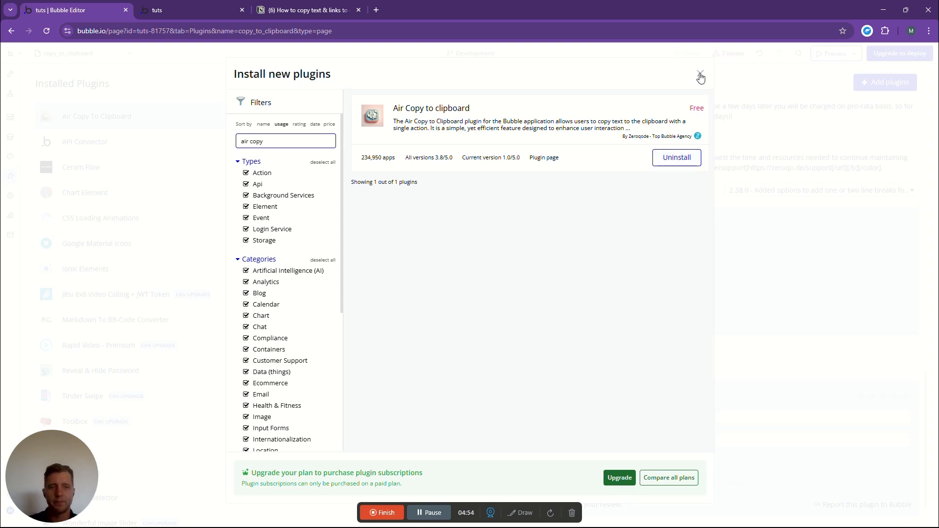
click(700, 74)
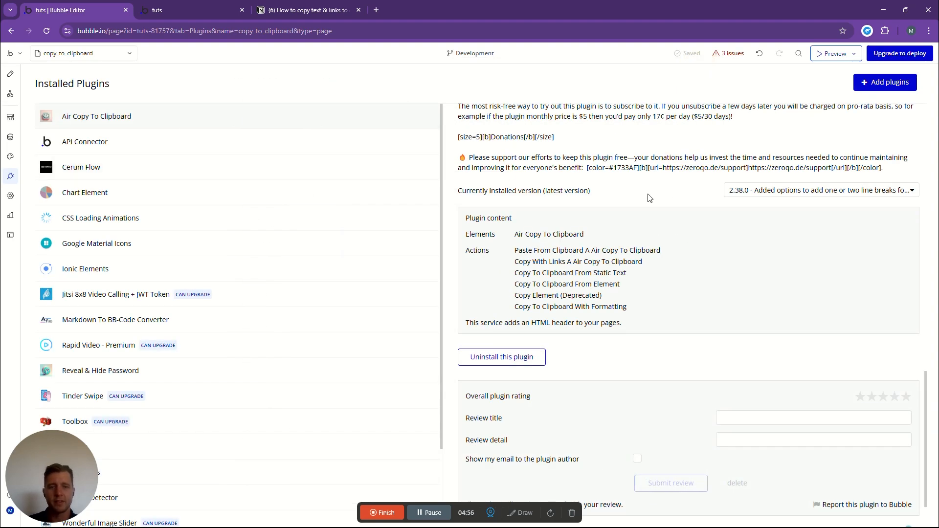
- Examine the installed Air Copy To Clipboard plugin's description, elements and actions, and return to the page design
scroll(542, 129, up, 15)
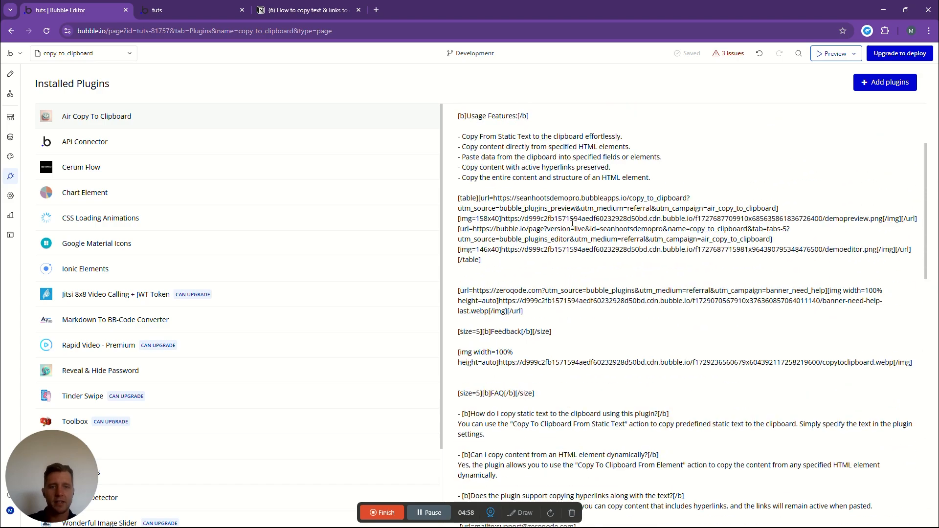
scroll(582, 196, down, 15)
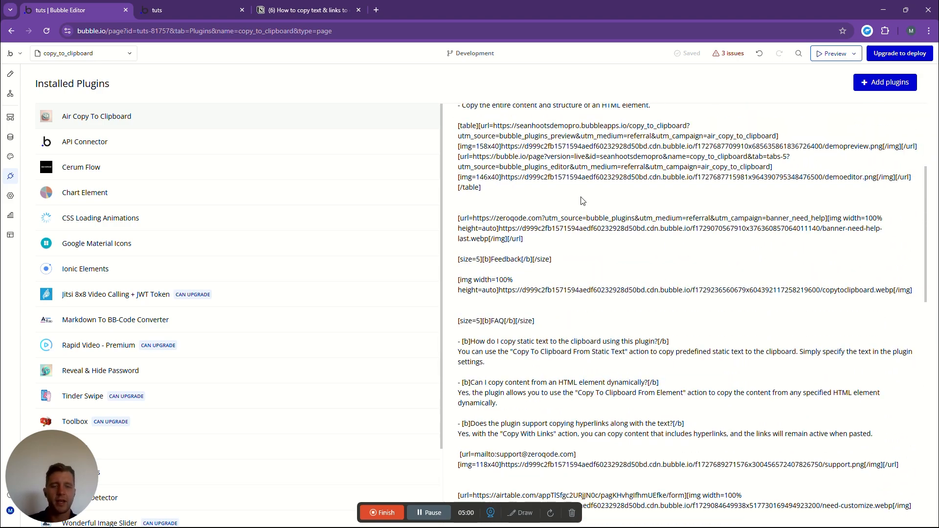
scroll(581, 212, down, 5)
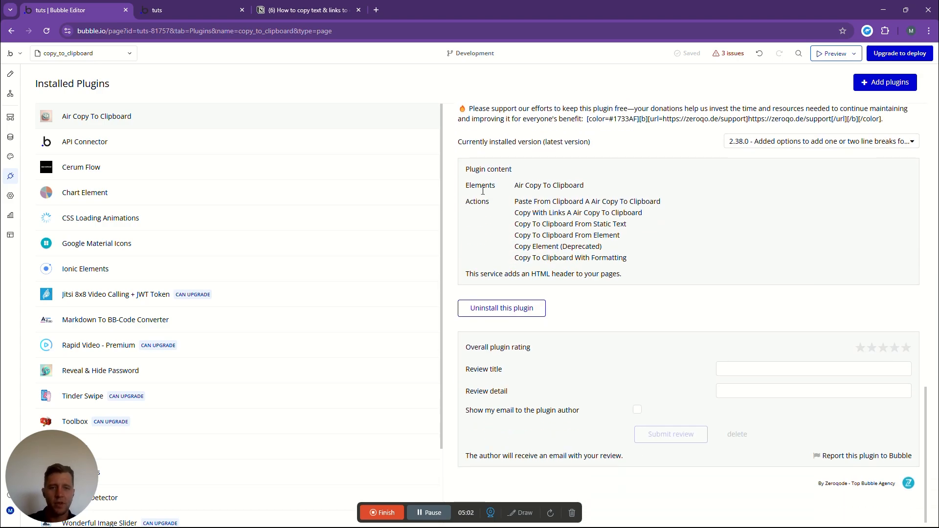
drag(605, 186, 509, 185)
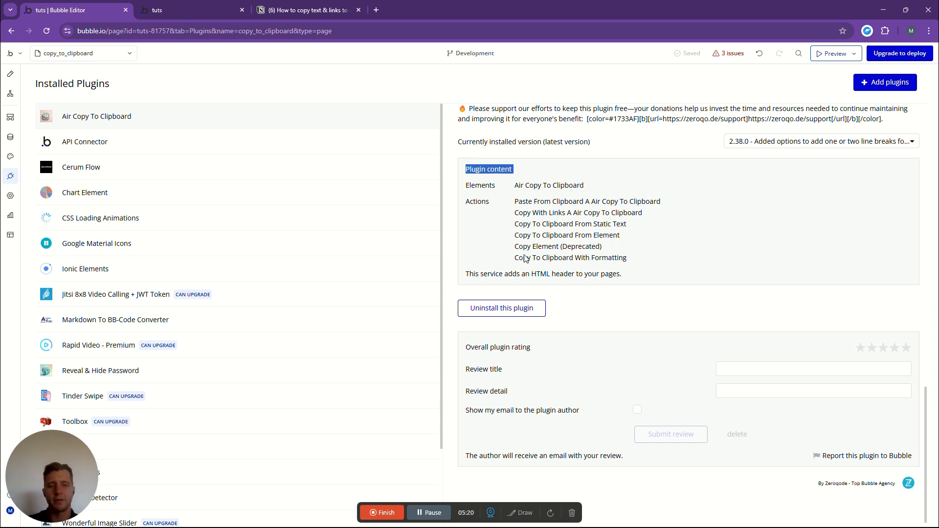
click(7, 76)
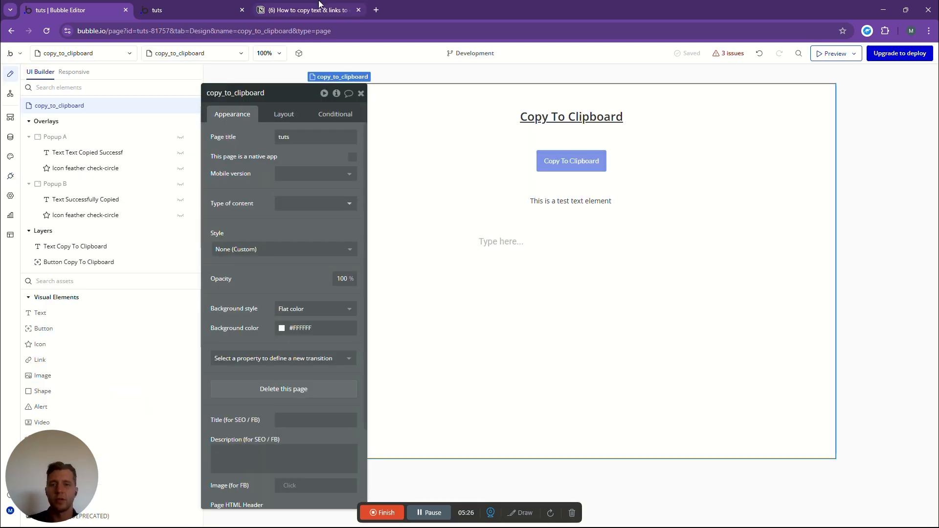
- Switch to the Notion checklist and mark the Air Copy to Clipboard and Plugin Actions items as done
click(298, 10)
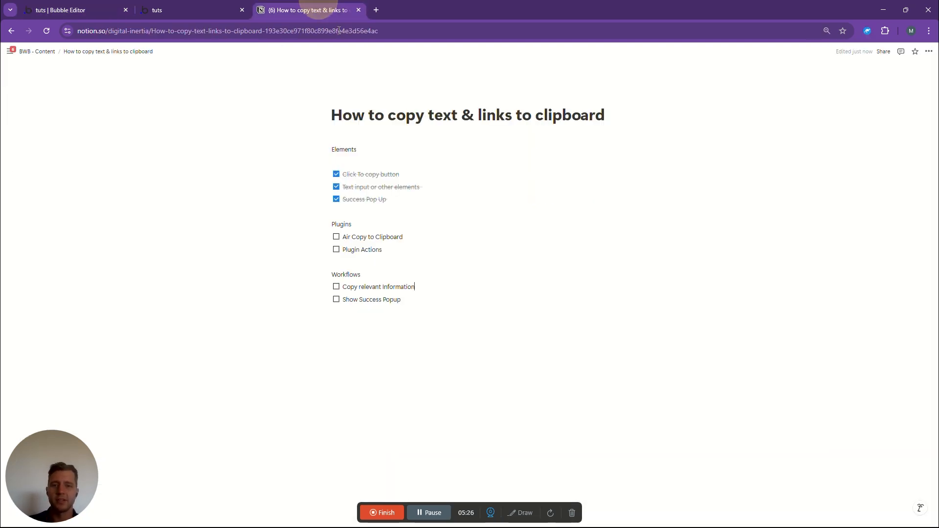
click(337, 238)
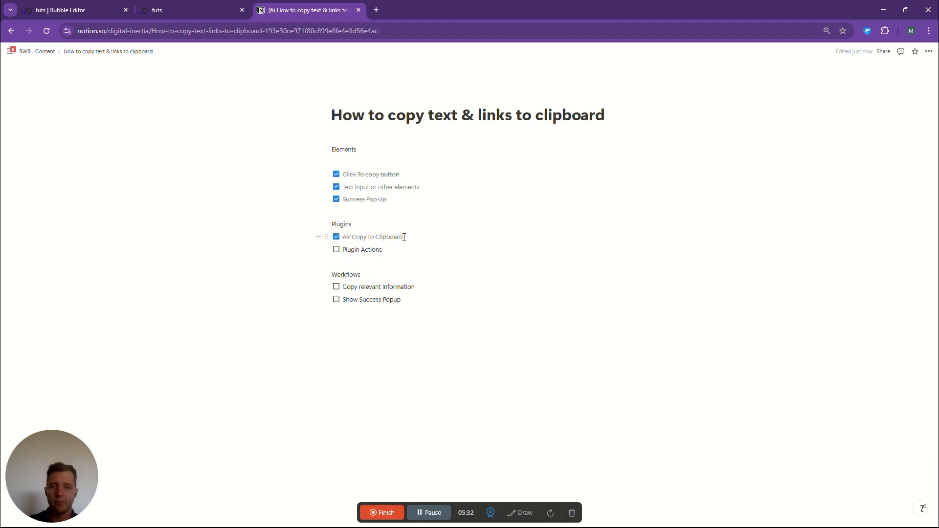
click(336, 250)
- Switch back to the Bubble editor and create a click workflow for the Copy To Clipboard button
click(68, 10)
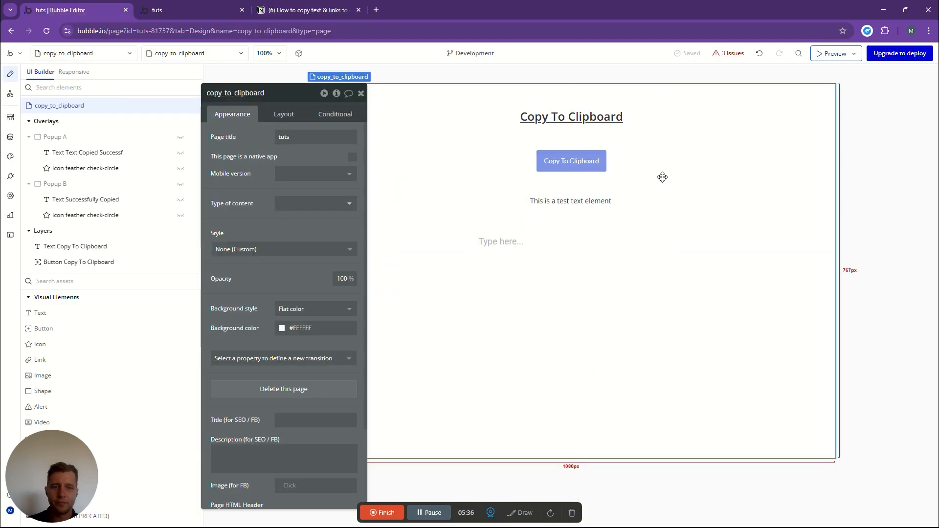
click(551, 201)
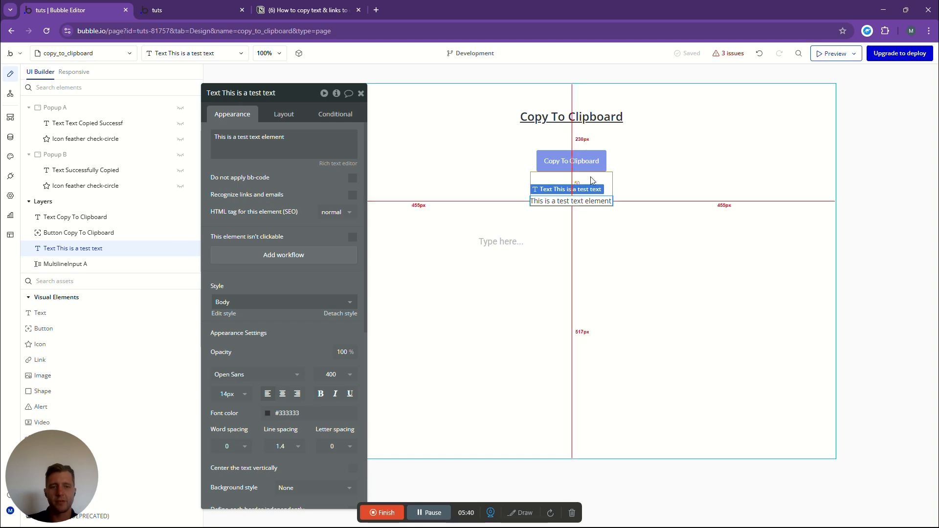
click(562, 163)
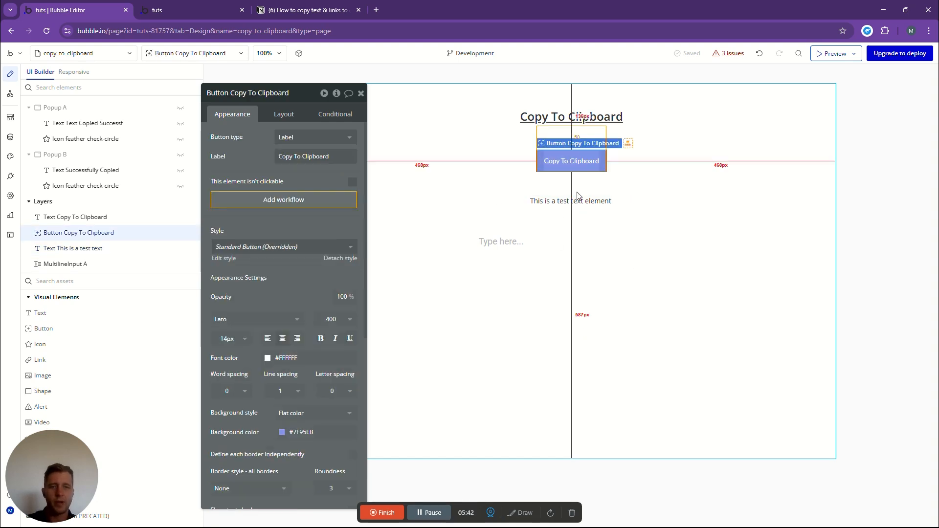
click(297, 201)
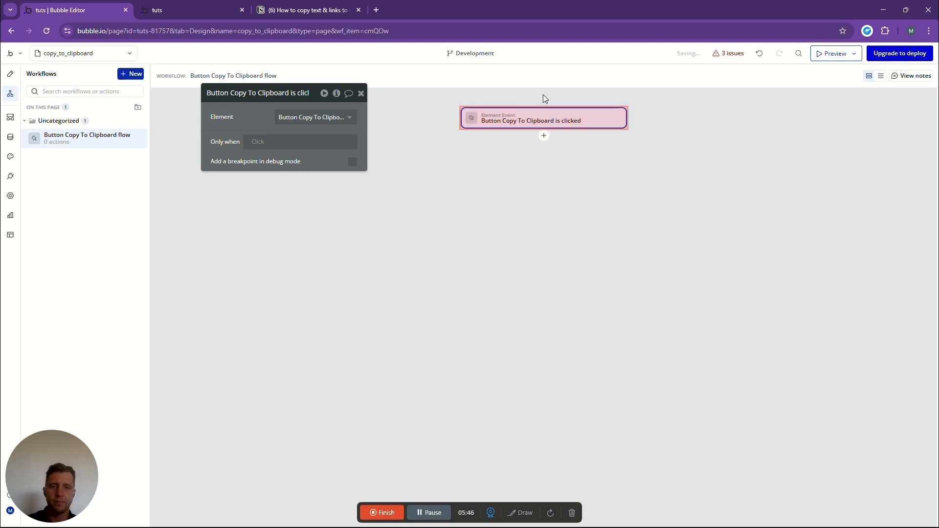
- Add the "Copy to clipboard from element" action as the first step of the button's click workflow
click(543, 135)
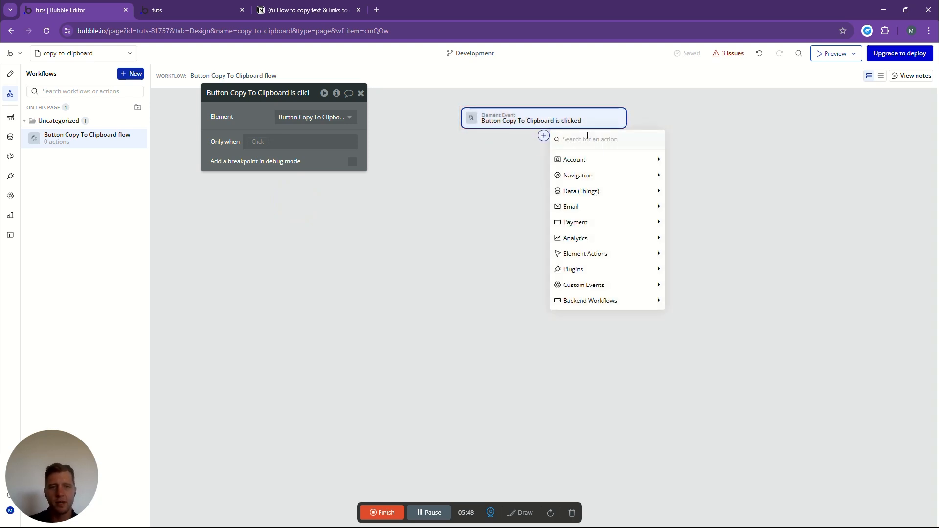
text(copy)
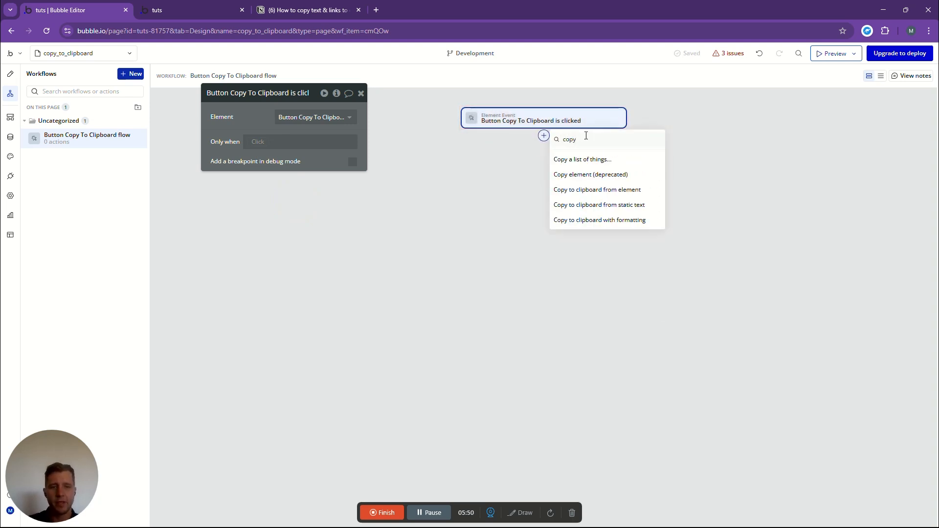
click(586, 190)
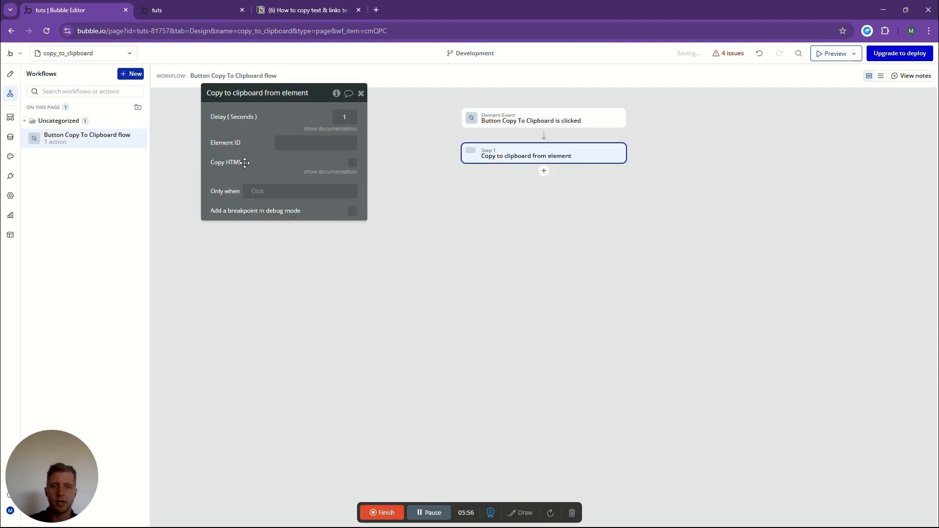
- Examine the app's general settings down to the advanced option that exposes an ID attribute on HTML elements
click(288, 142)
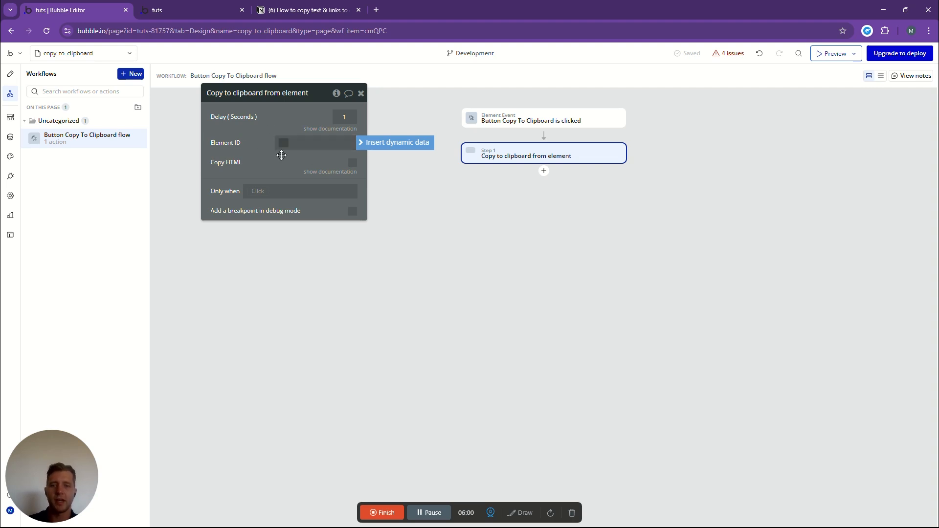
click(10, 74)
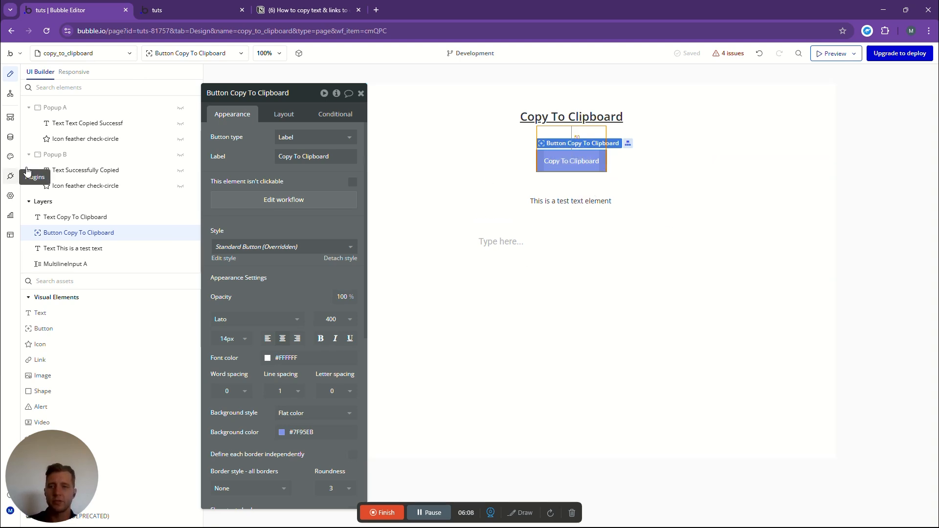
click(10, 195)
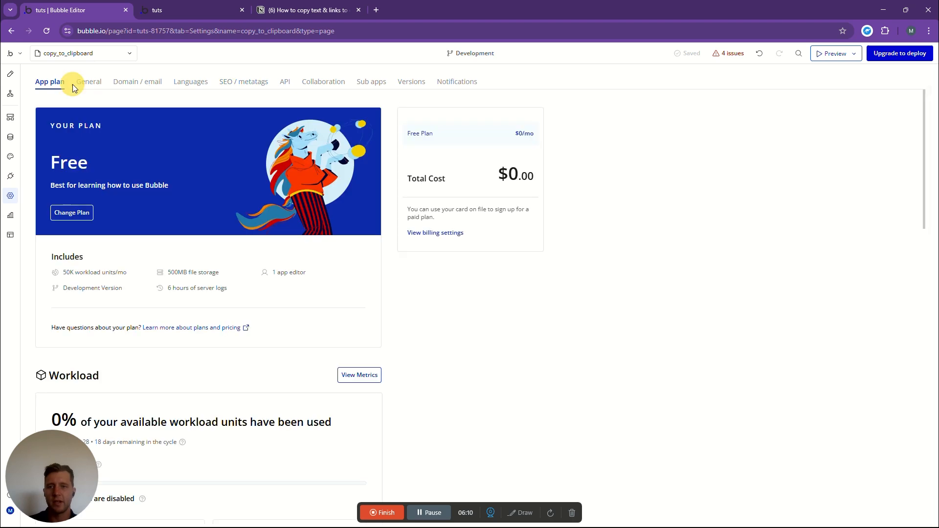
click(84, 82)
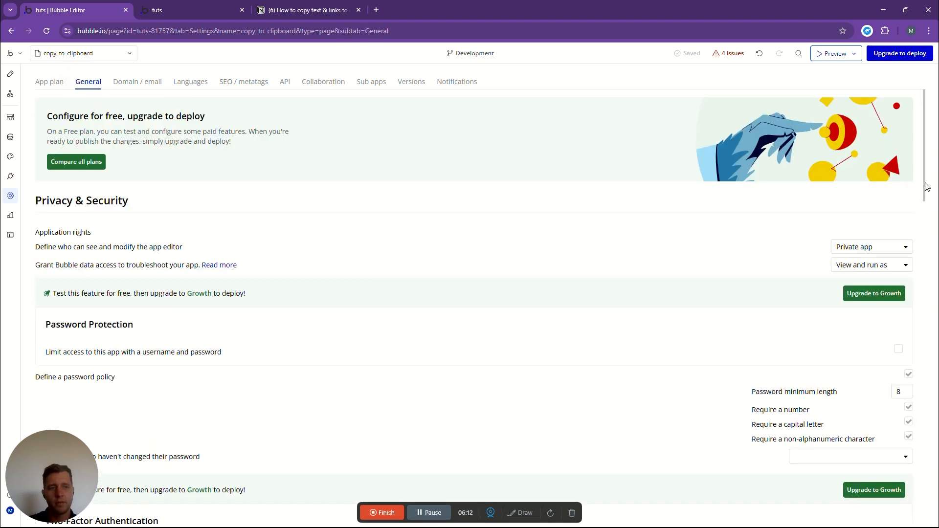
drag(927, 186, 930, 520)
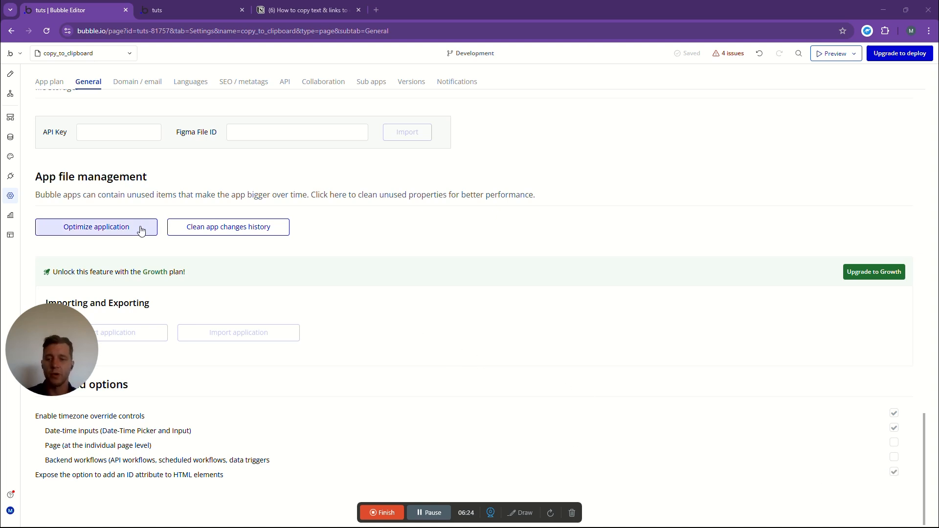
drag(56, 325, 68, 452)
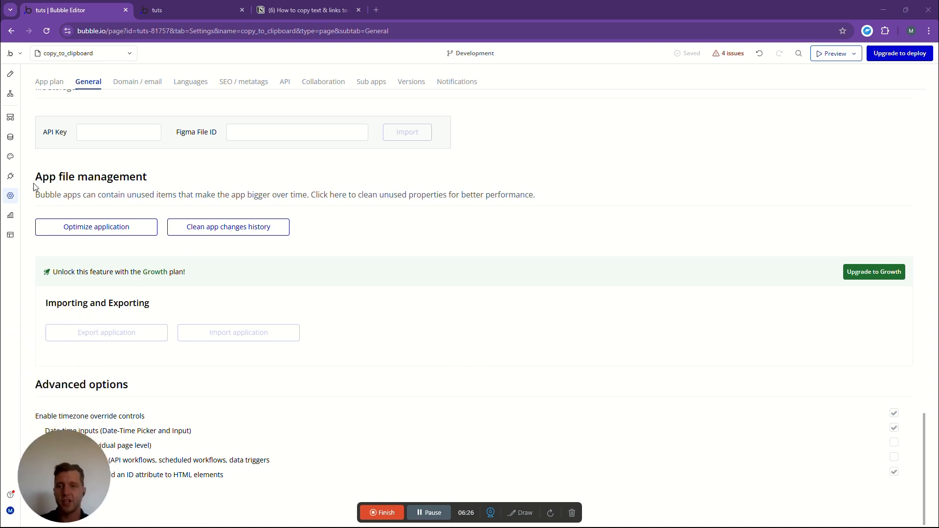
- Return to the Copy To Clipboard button's workflow and check the Element ID setting of its copy action
click(10, 74)
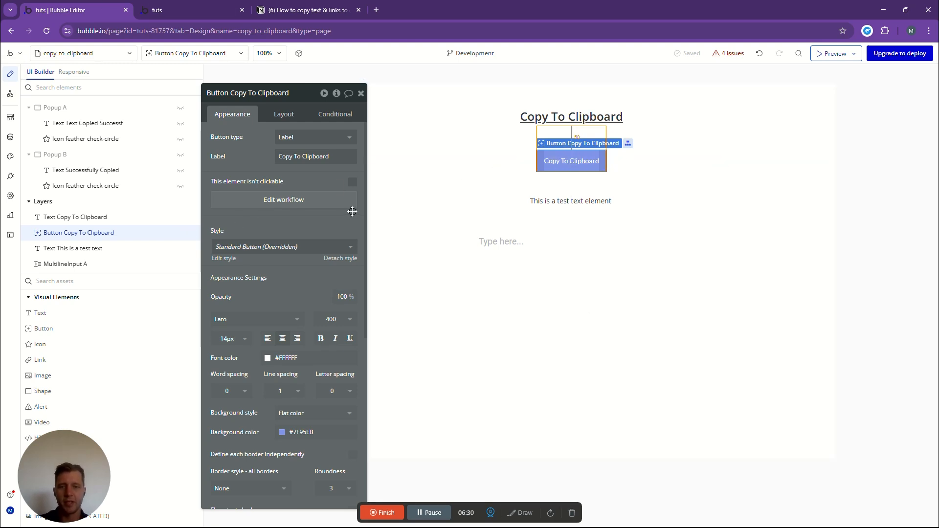
click(303, 201)
click(543, 154)
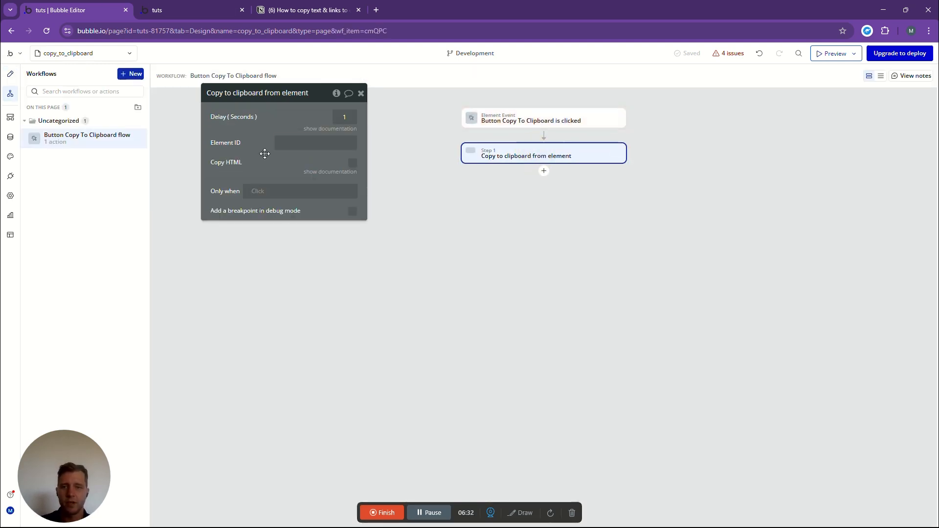
click(287, 142)
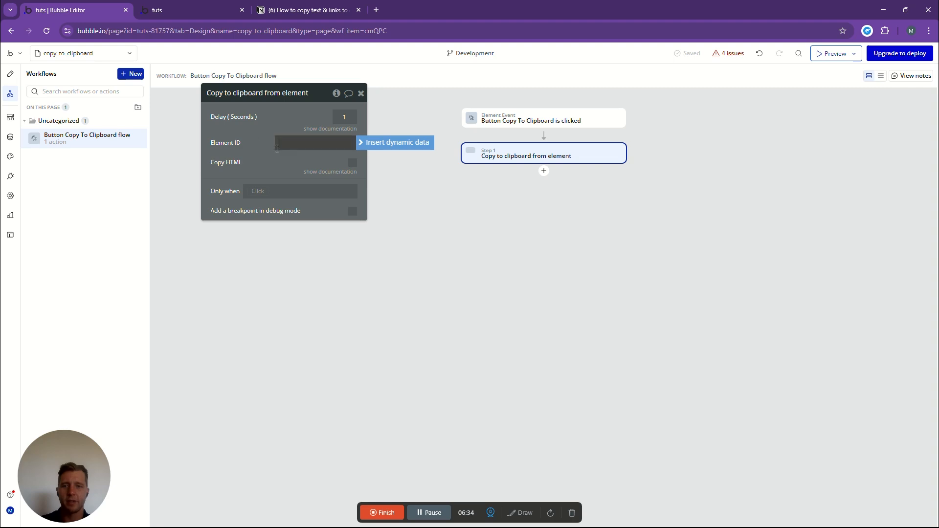
- Set the ID attribute of the "This is a test text element" text on the page to test1
click(10, 73)
click(558, 203)
scroll(306, 215, down, 10)
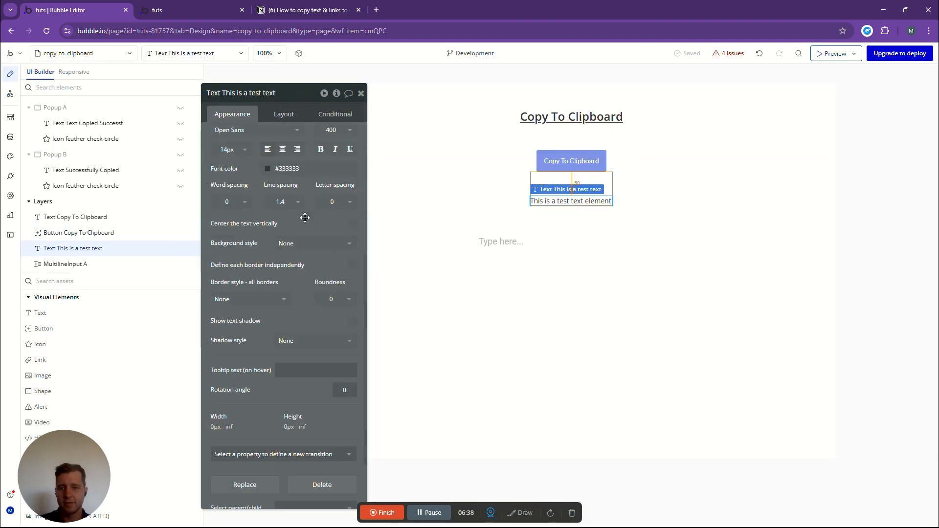
click(282, 497)
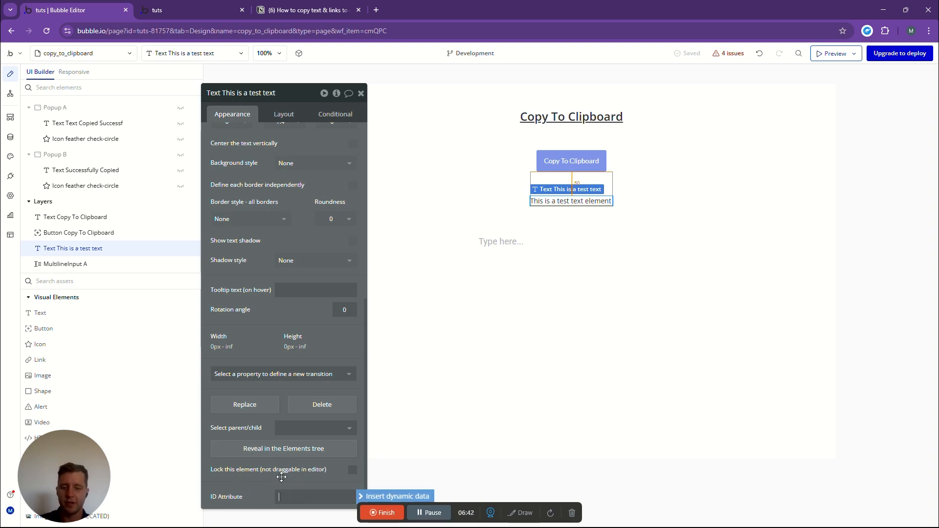
text(test)
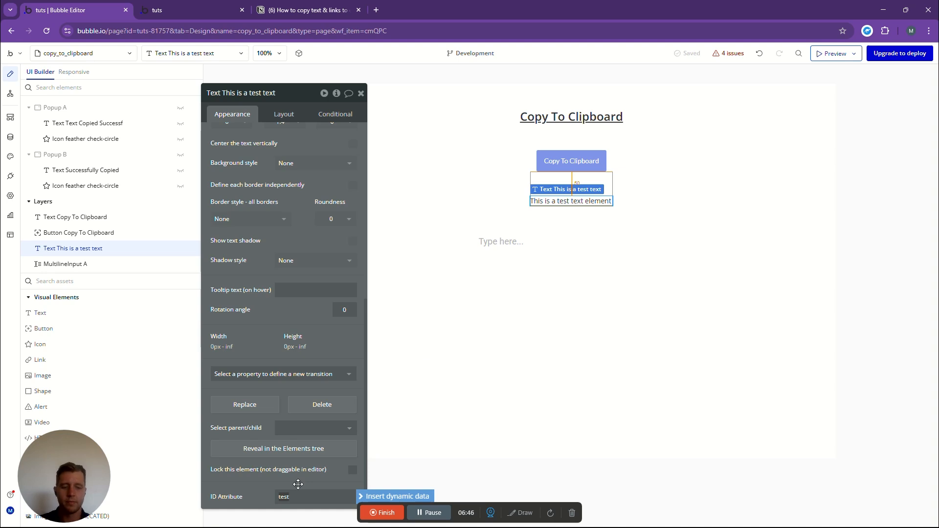
key(Num_Lock)
key(Num_Lock)
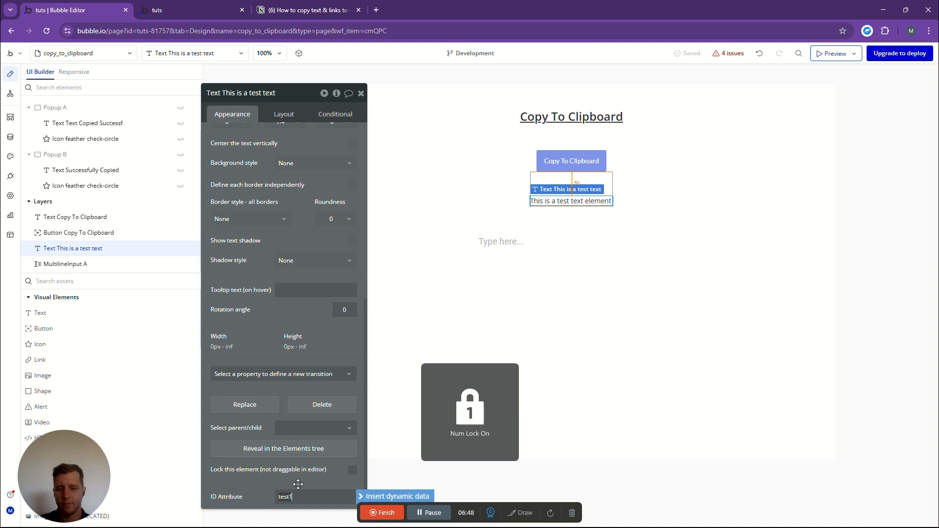
- Set the Element ID of the workflow's "Copy to clipboard from element" action to test1
click(10, 93)
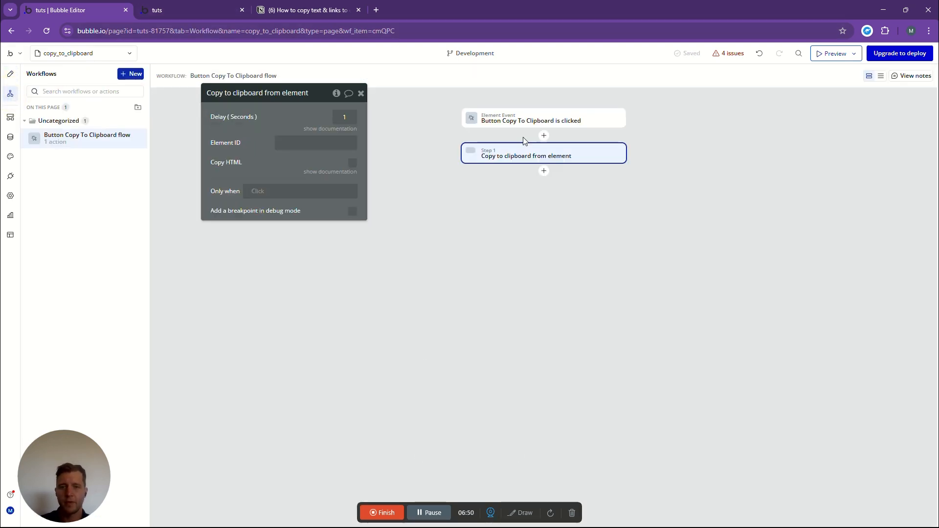
click(289, 143)
text(test)
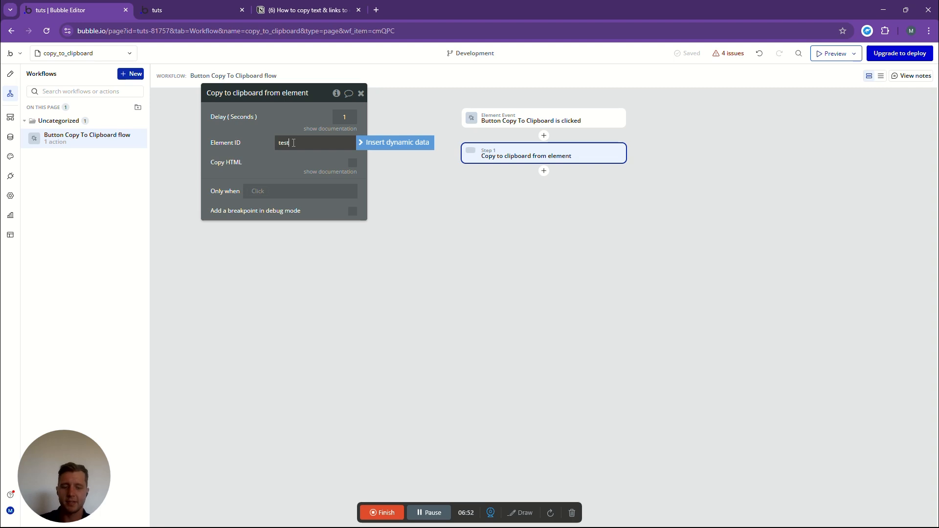
text(1)
click(569, 229)
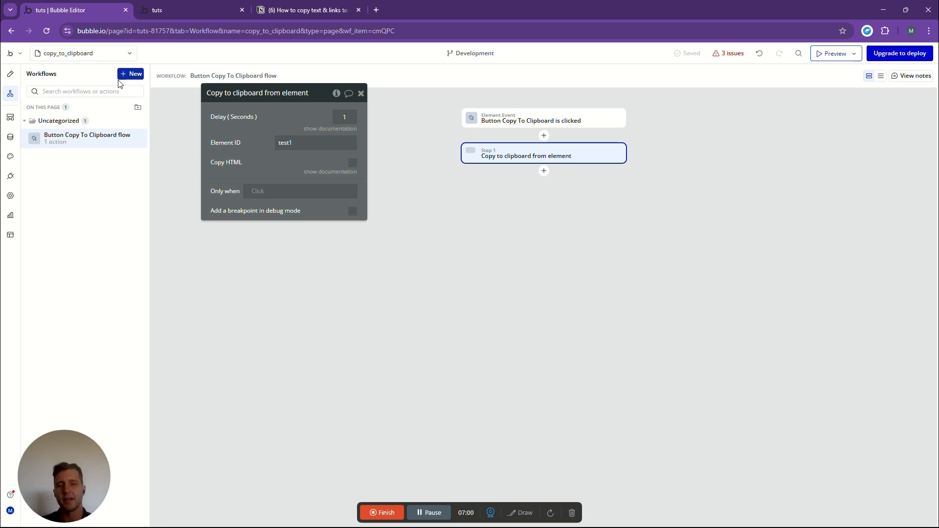
- Add a "Show an element" action for Popup A after the copy action
click(544, 171)
text(show)
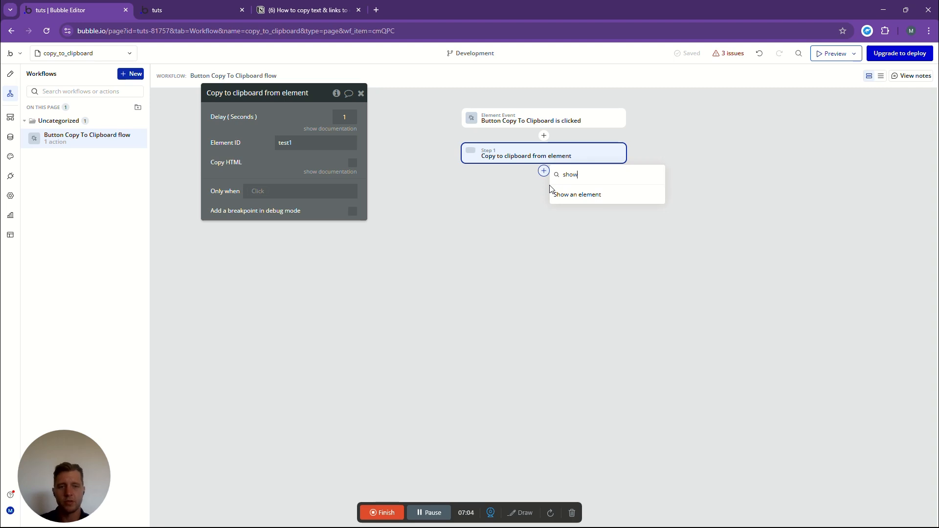
click(585, 252)
click(315, 117)
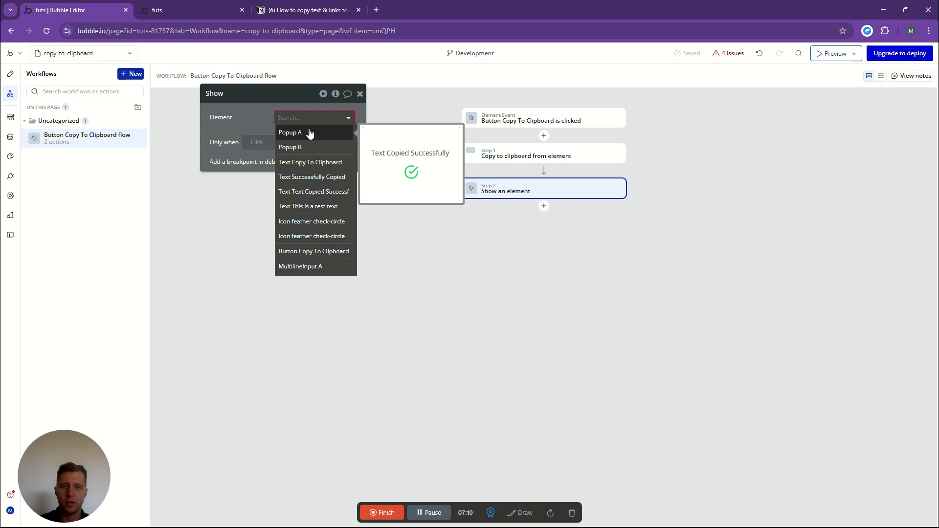
click(309, 132)
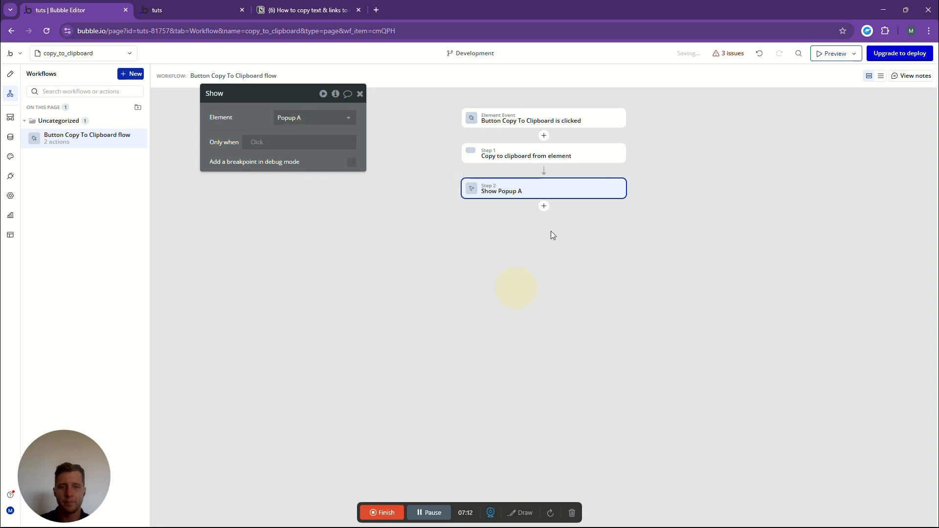
- Add a pause before the next action after showing Popup A, keeping its length at 1000 ms
click(544, 206)
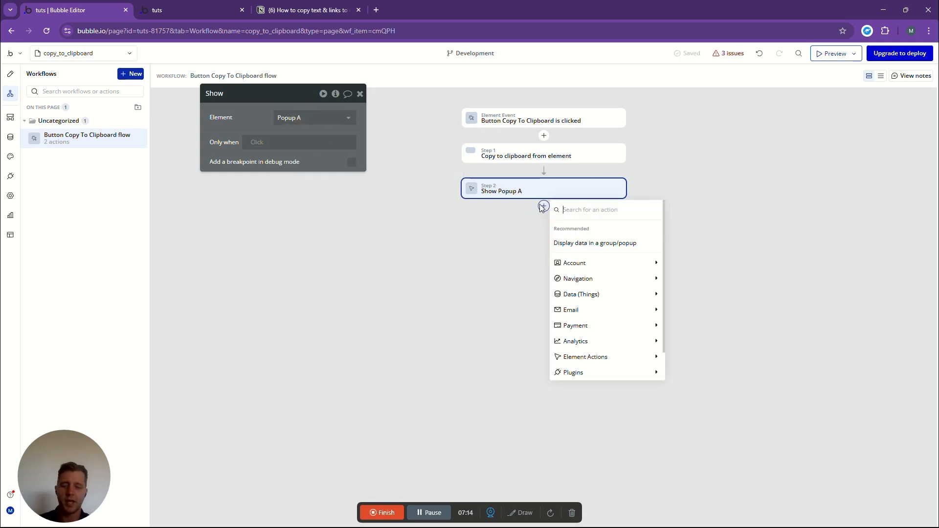
text(paus)
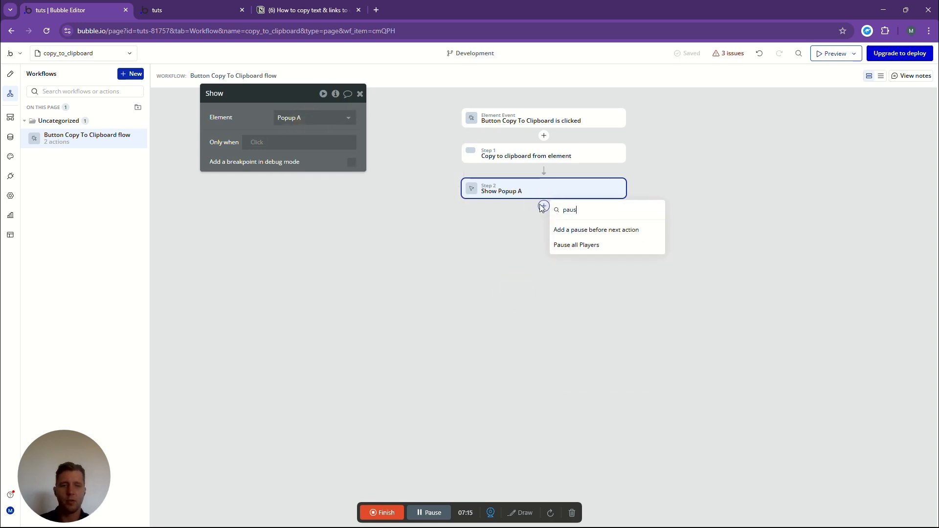
click(595, 232)
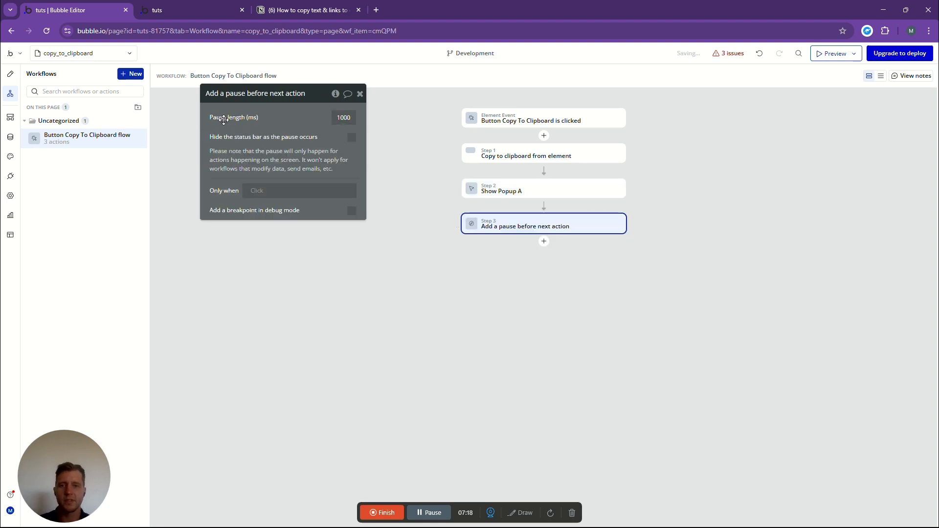
double_click(335, 117)
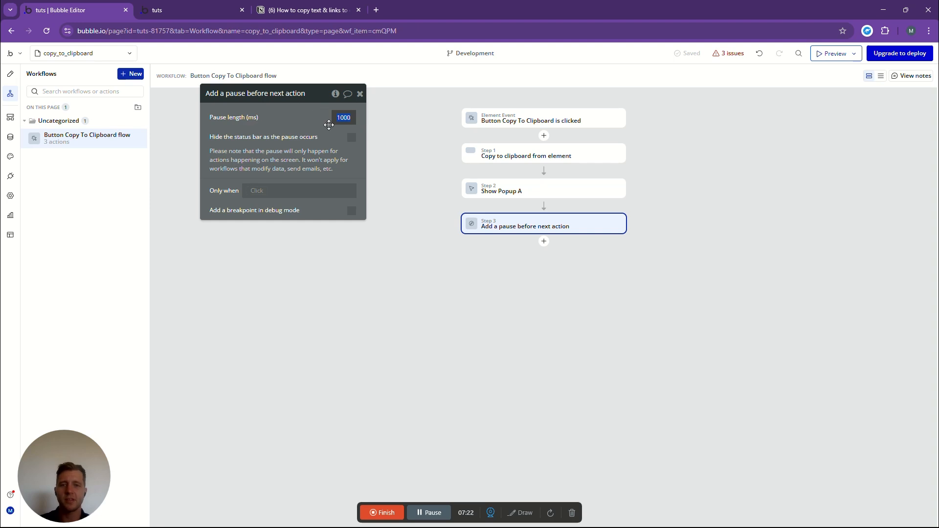
- Add a "Hide an element" action for Popup A after the pause
click(544, 242)
text(hid)
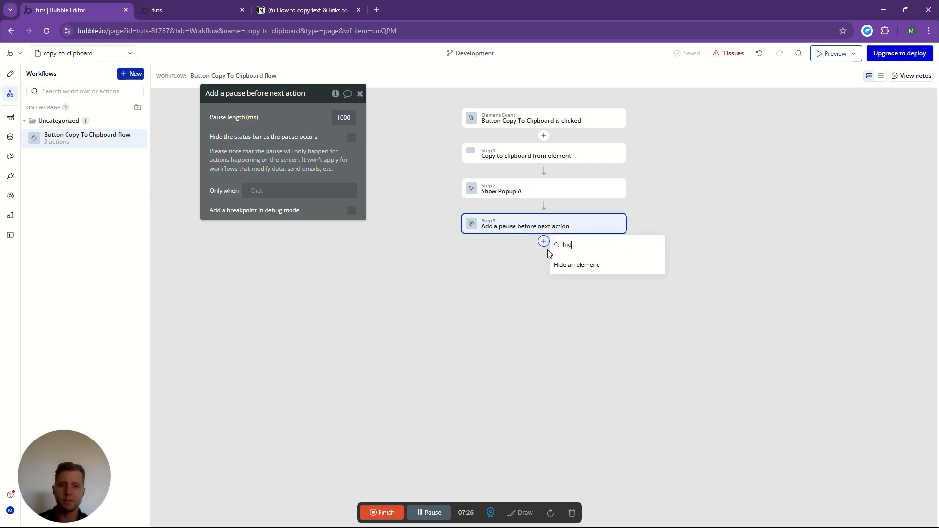
text(e)
click(580, 269)
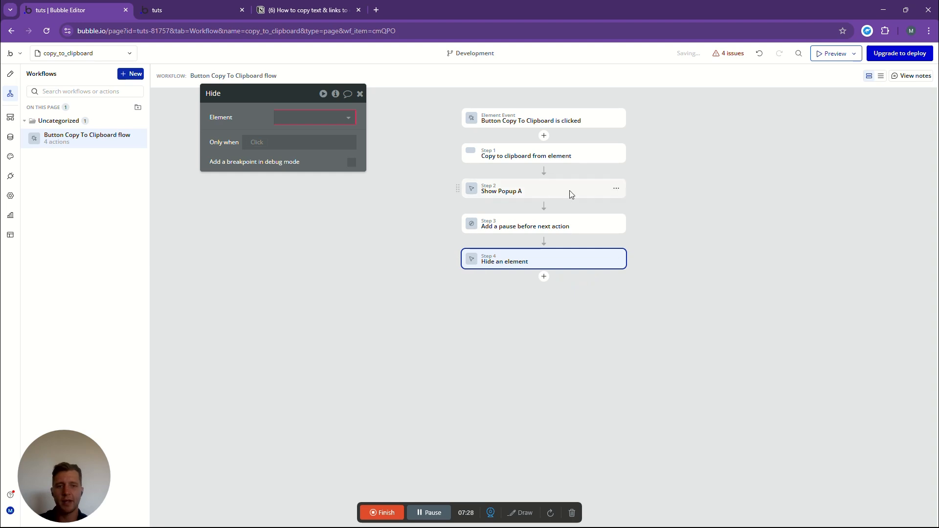
click(296, 118)
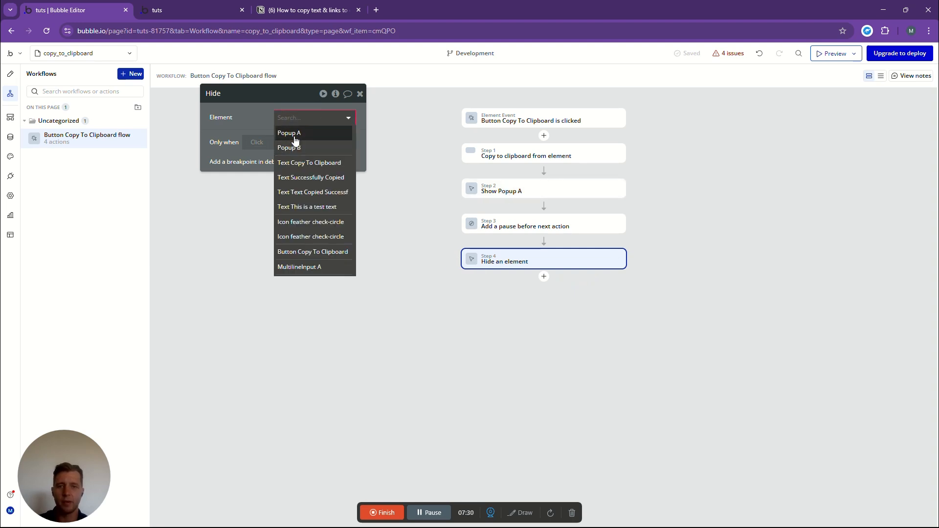
click(289, 130)
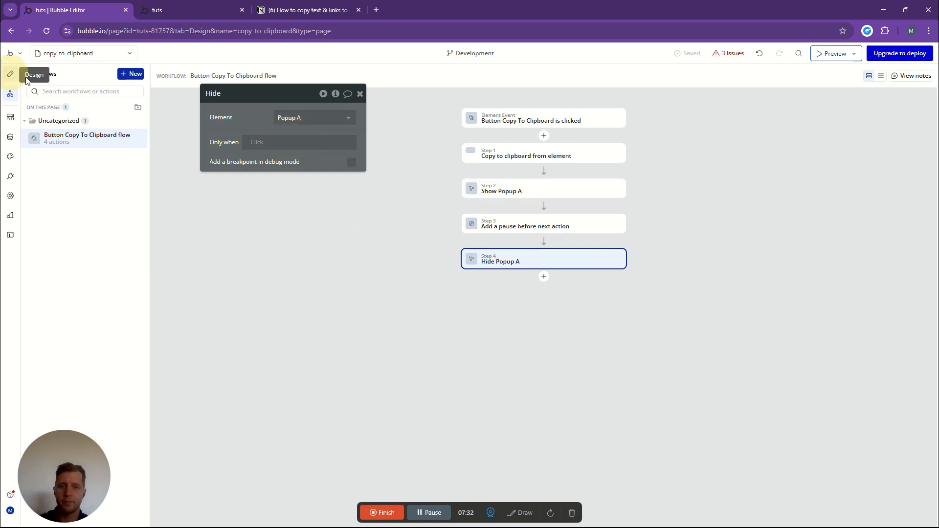
- Preview the page and run its Copy To Clipboard button on the test text
click(11, 74)
click(670, 162)
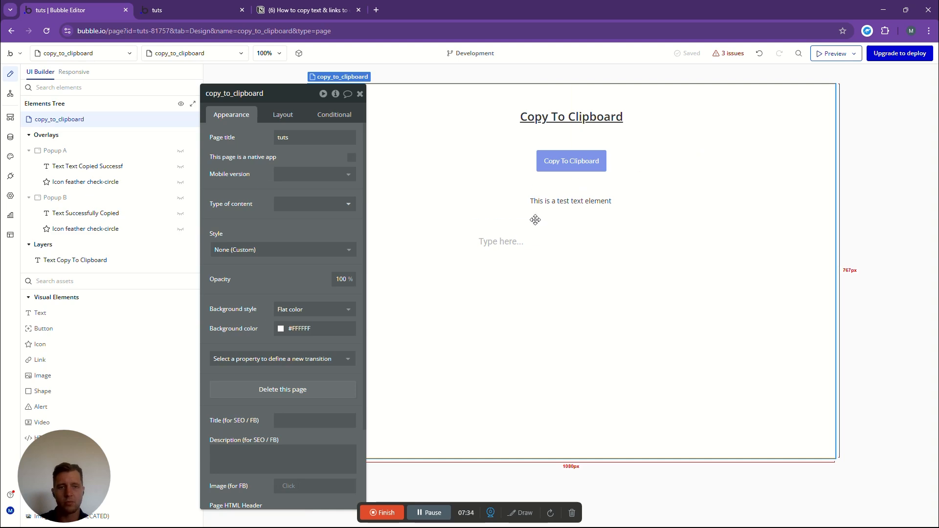
click(830, 54)
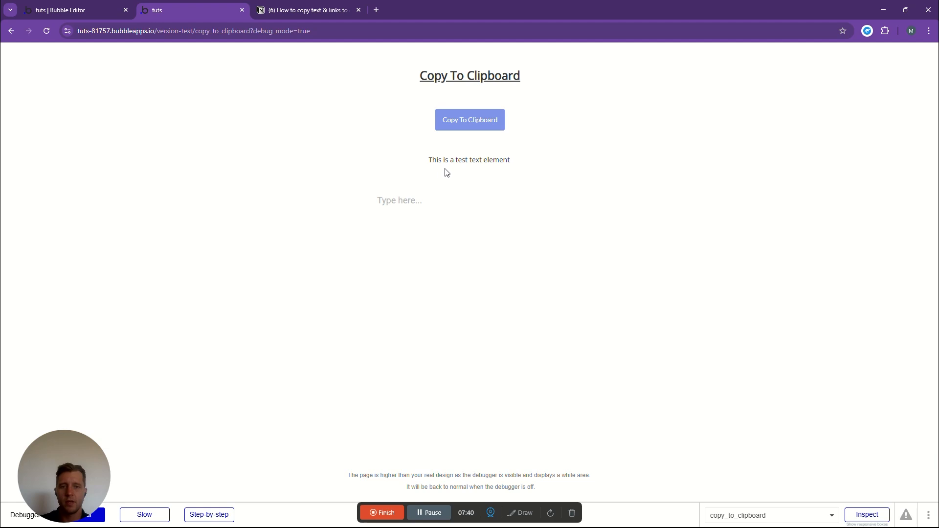
drag(429, 160, 526, 165)
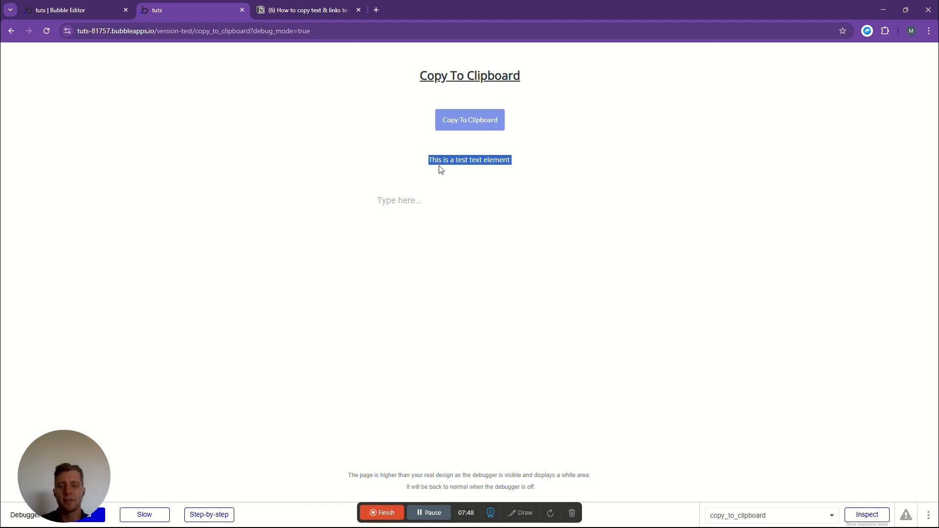
click(567, 126)
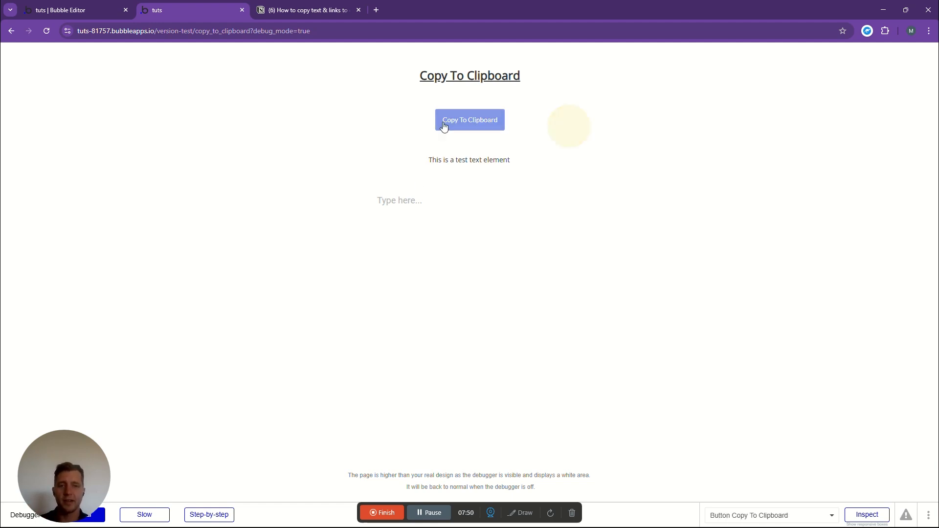
click(465, 126)
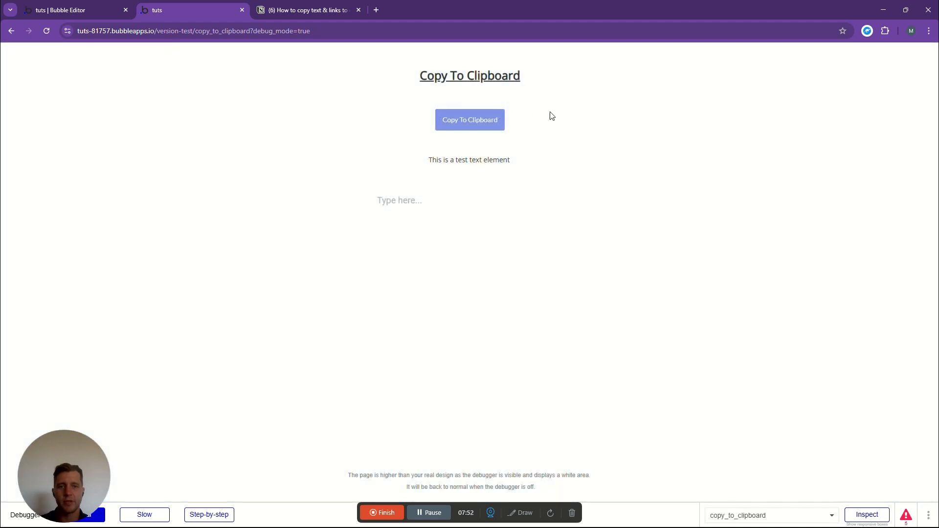
- Paste the copied text into the multiline input on the preview page and select it
click(413, 211)
right_click(406, 209)
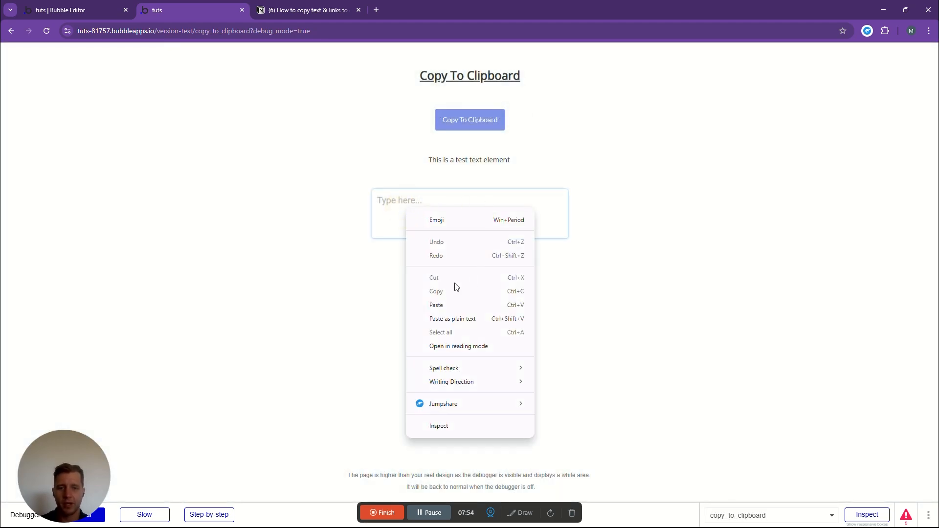
click(445, 307)
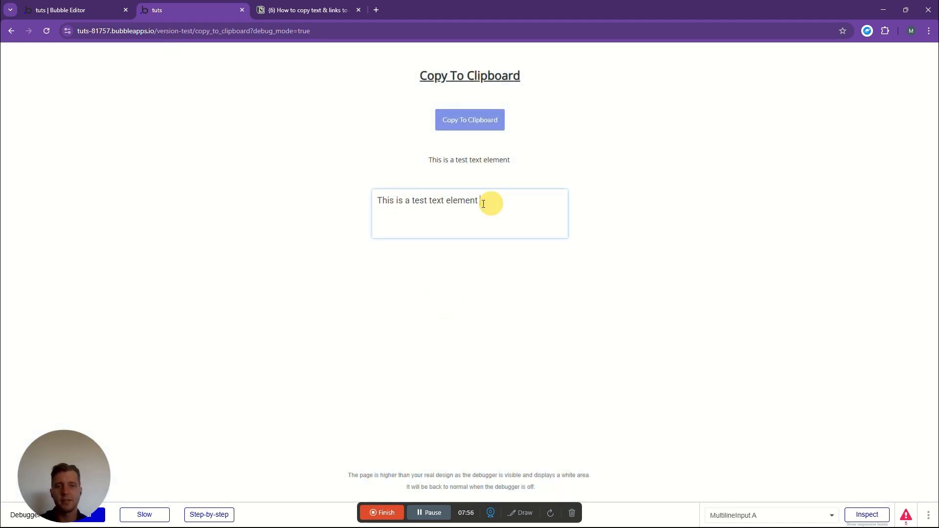
drag(489, 204, 310, 214)
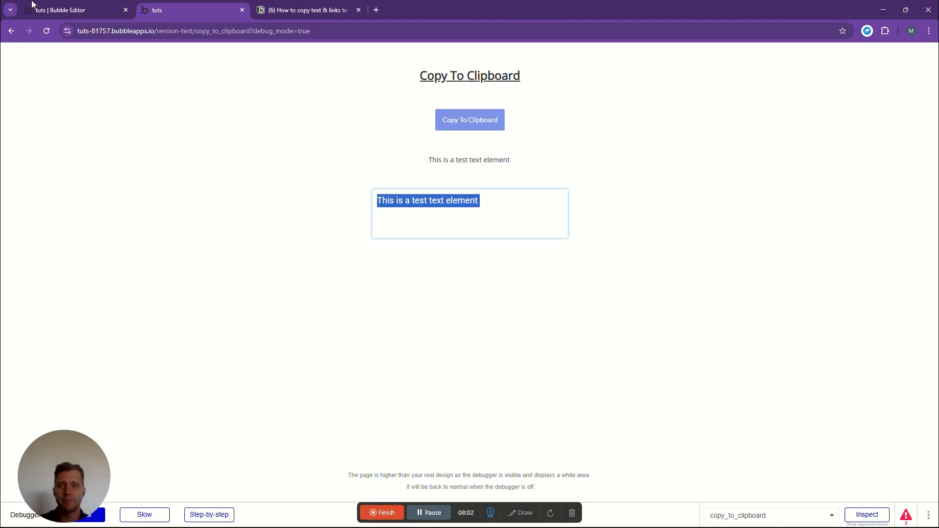
- Return to the Bubble editor and place an Input element between the Copy To Clipboard button and the test text
click(54, 7)
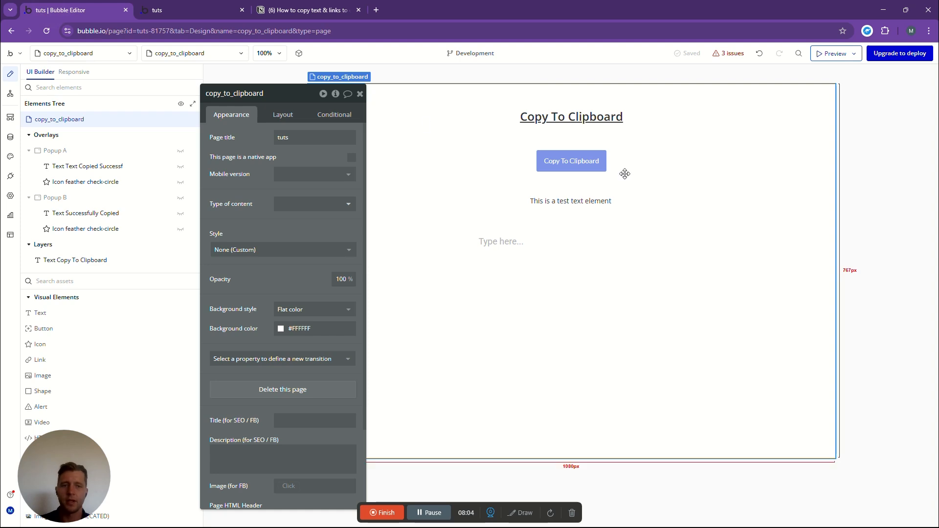
click(78, 286)
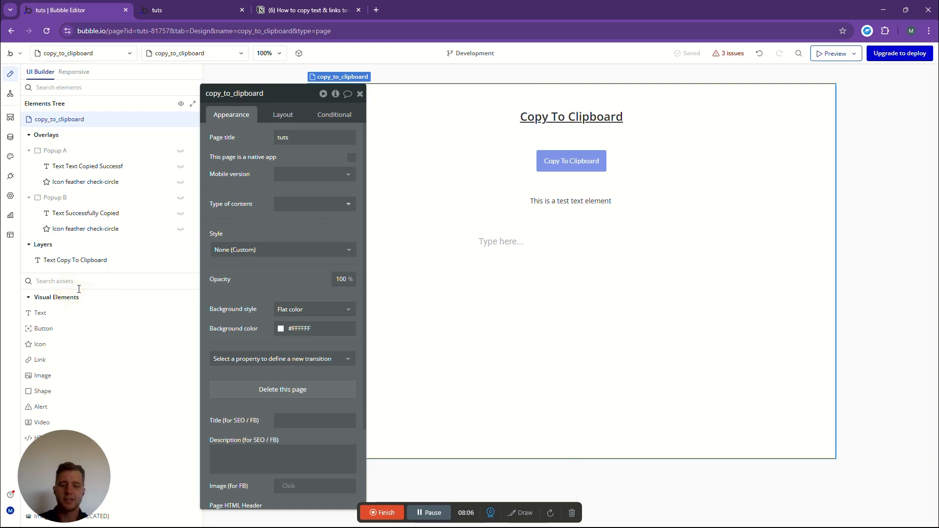
text(input)
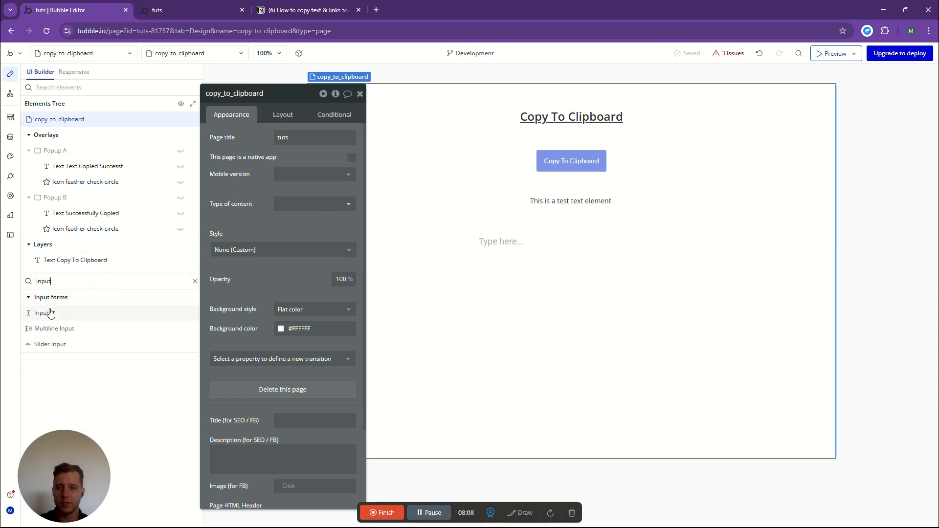
drag(41, 312, 558, 187)
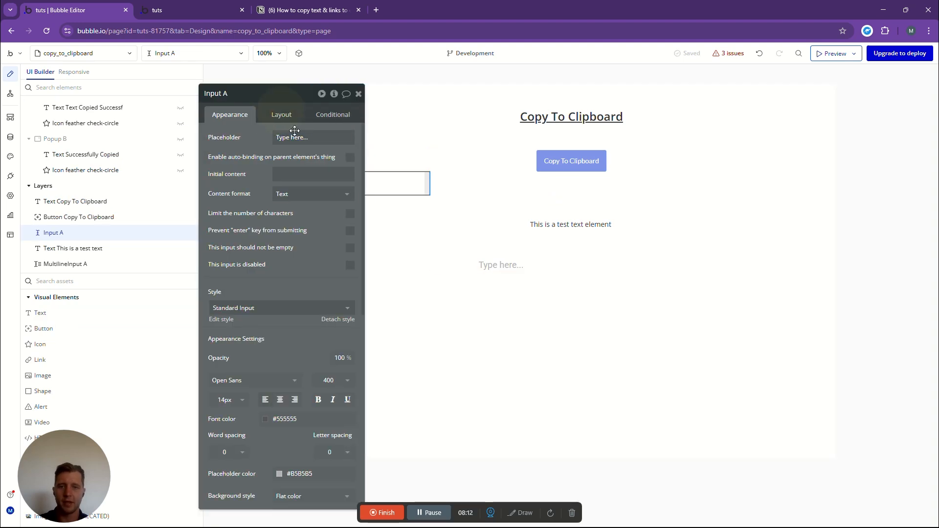
- Center Input A horizontally and set its top margin to 50 px
click(283, 116)
click(333, 190)
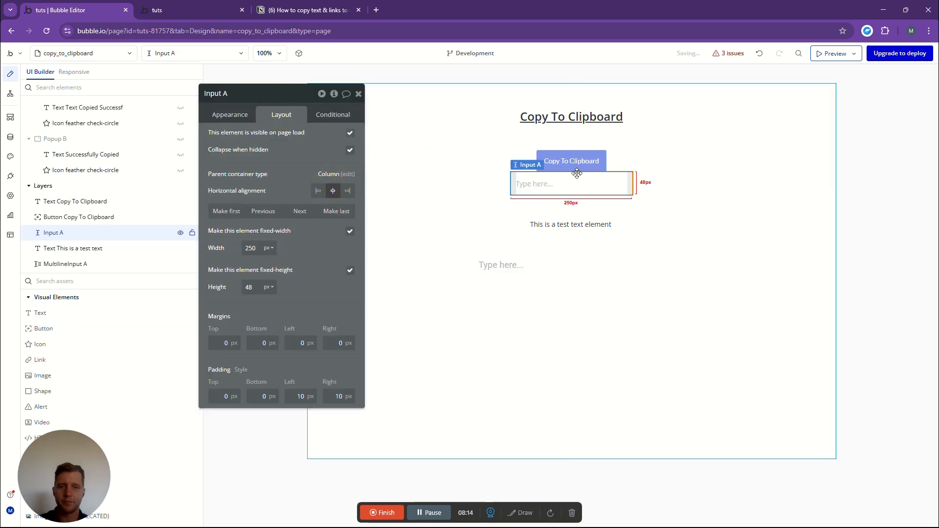
click(224, 343)
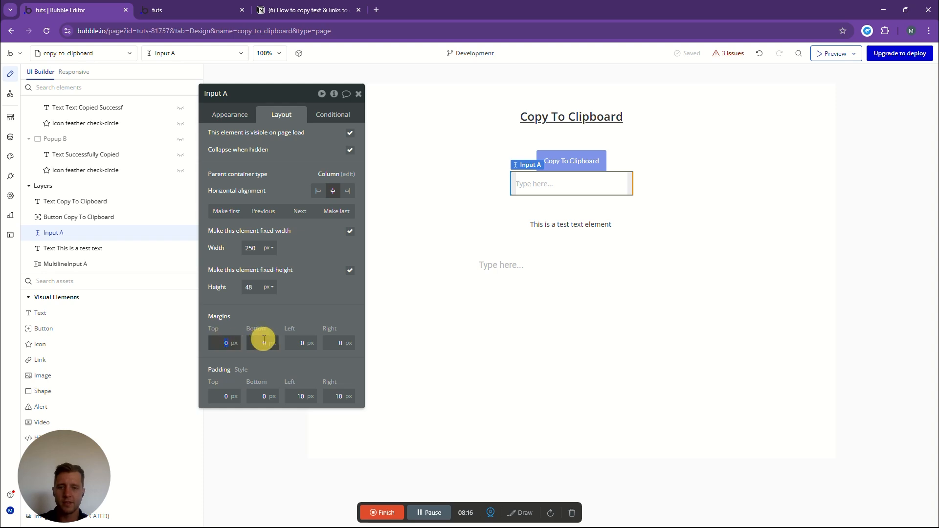
text(50)
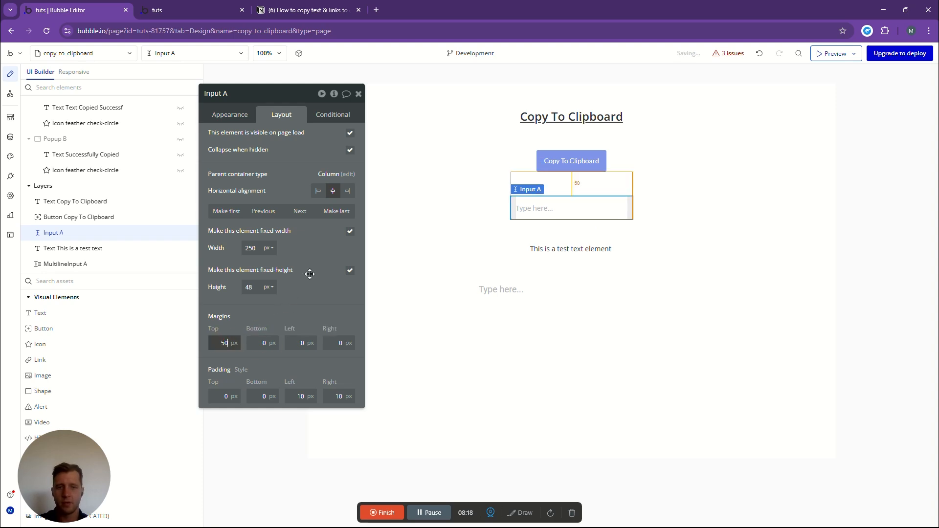
click(764, 173)
- Set Input A's initial content to "This is a input text test"
click(568, 208)
click(229, 117)
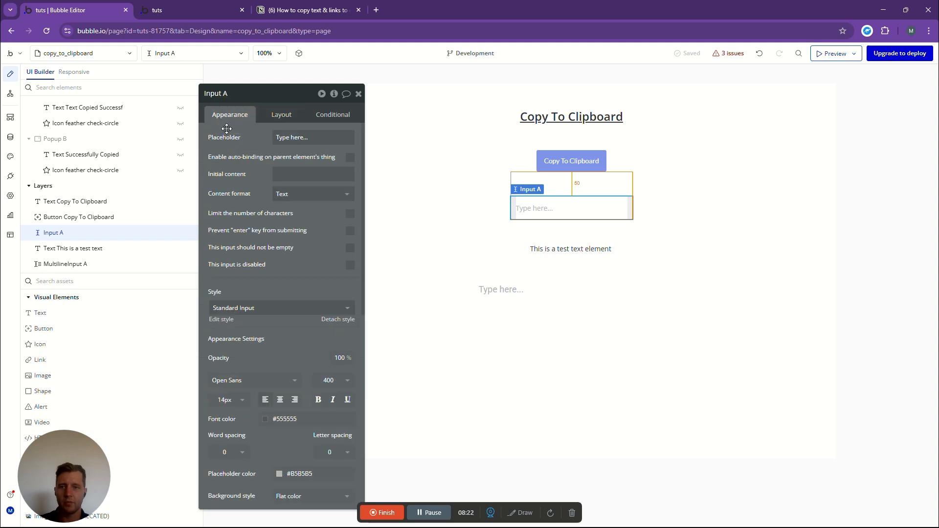
click(290, 175)
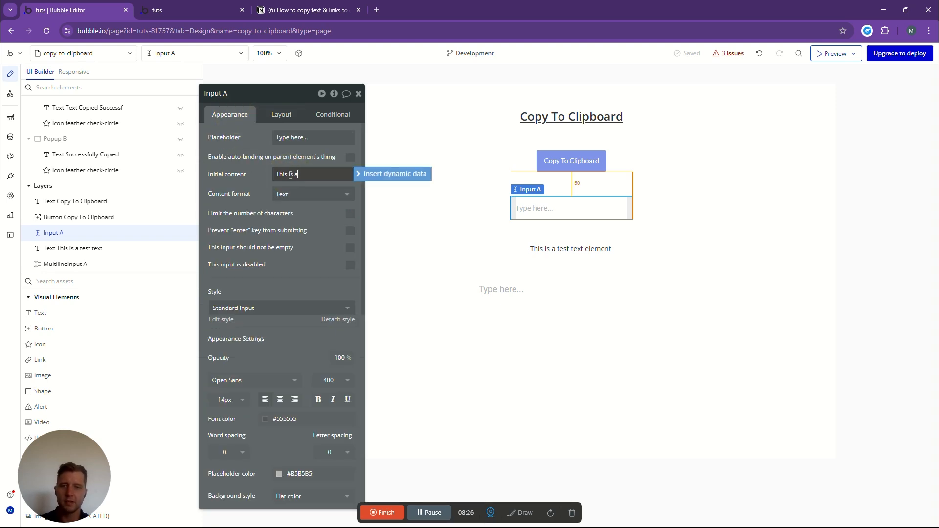
text(This is a input text test)
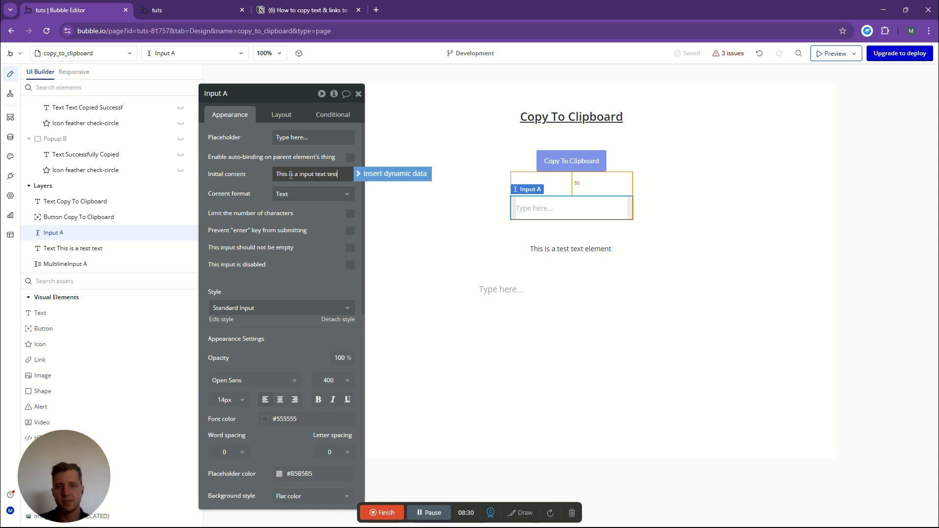
click(717, 157)
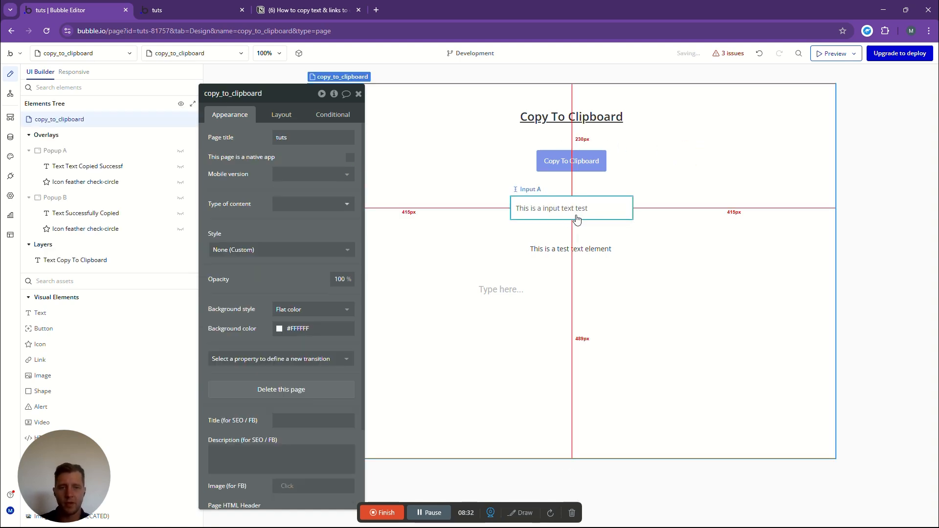
- Delete the "This is a test text element" text from the page and select Input A
click(559, 252)
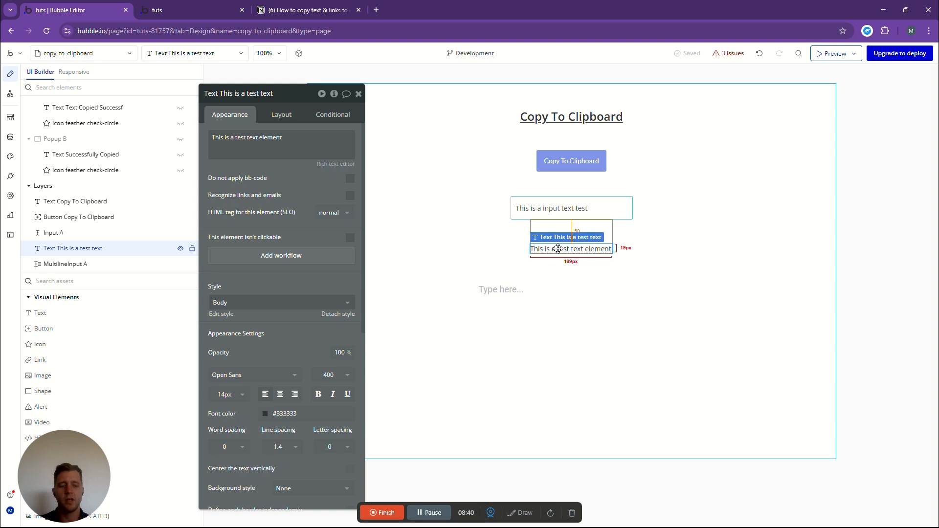
key(Delete)
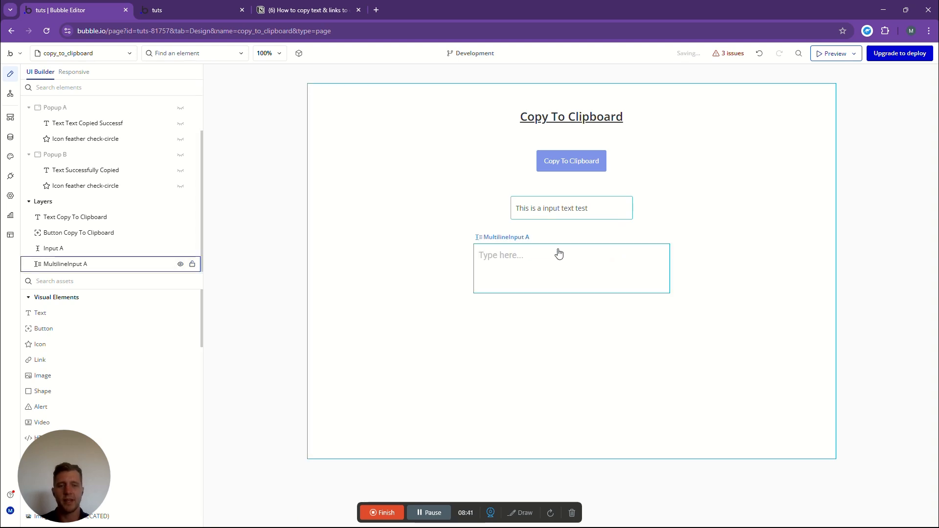
click(569, 208)
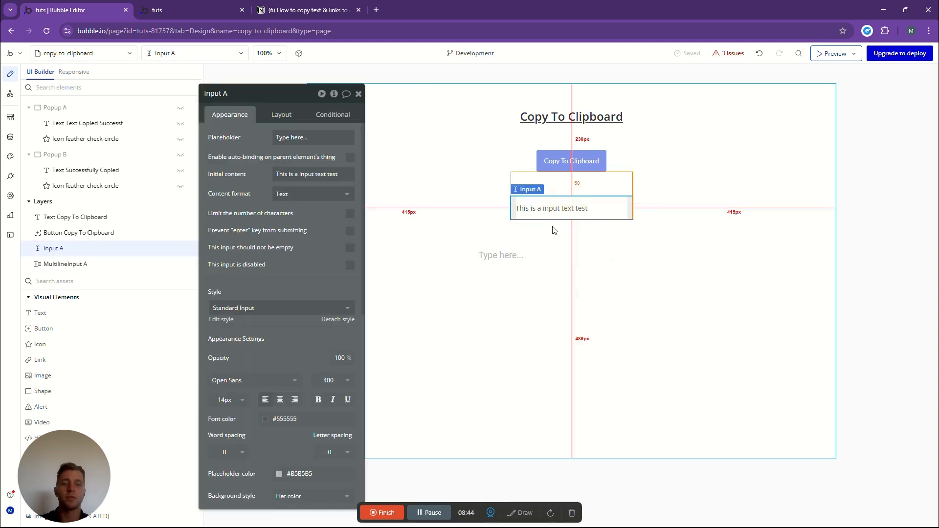
- Delete the "Copy to clipboard from element" action from the Copy To Clipboard button's workflow
click(564, 157)
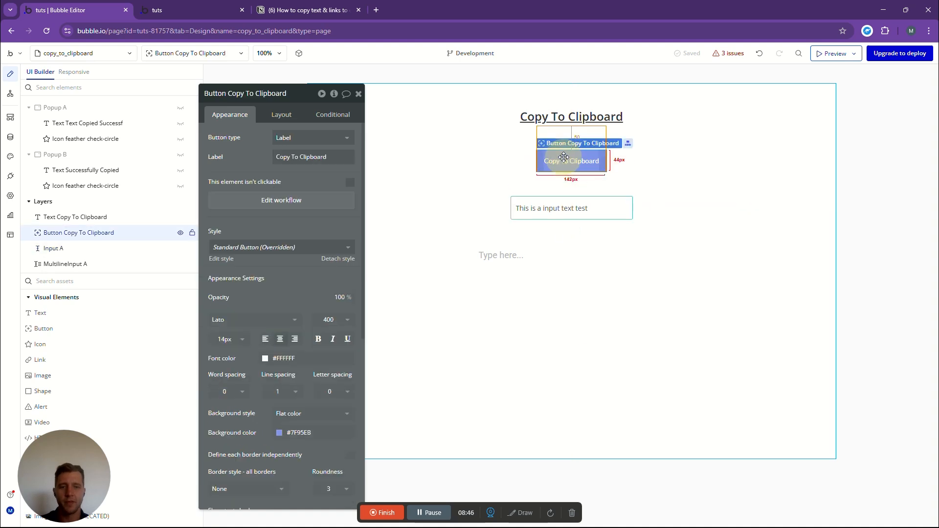
click(284, 200)
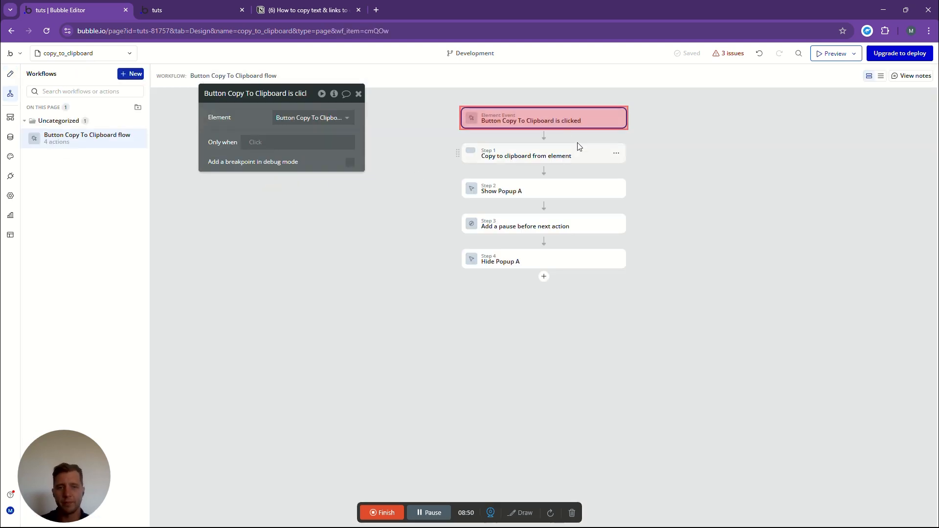
click(524, 156)
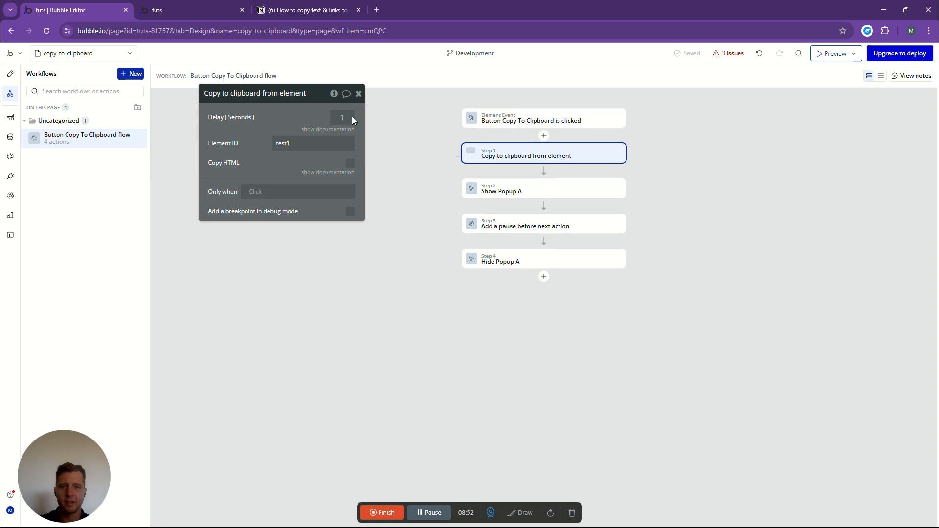
click(291, 141)
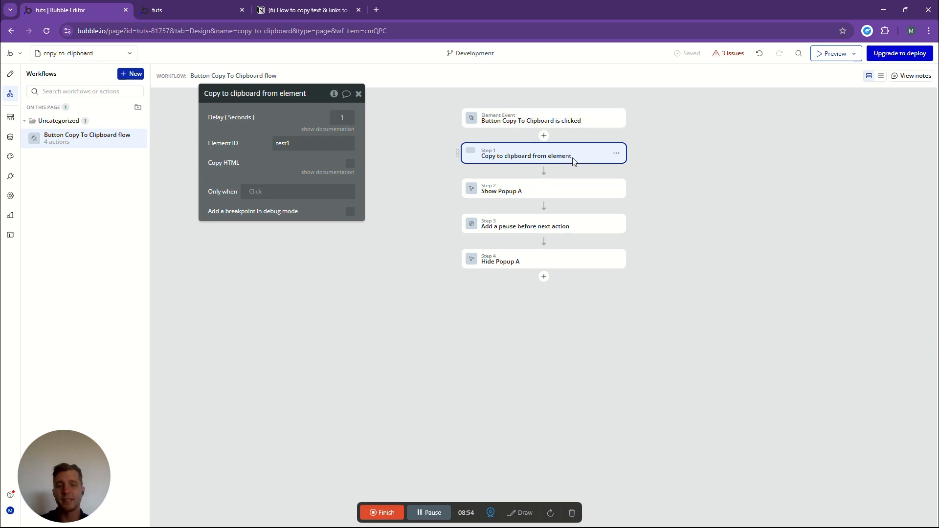
click(616, 155)
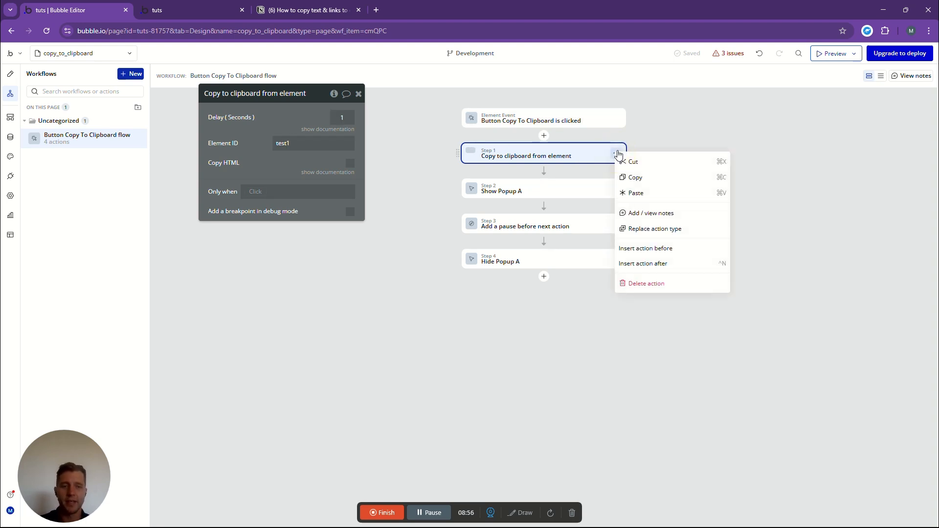
click(638, 283)
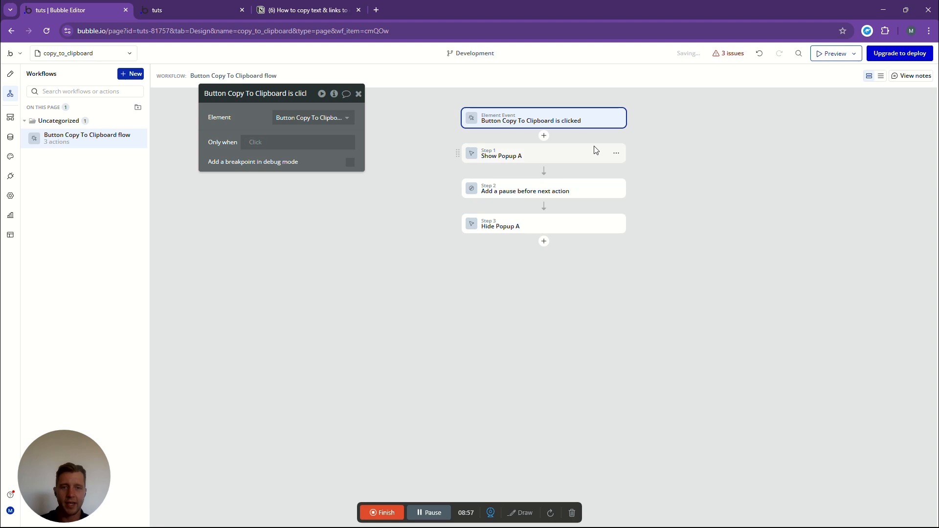
- Add a "Copy to clipboard from element" action before Show Popup A and open its Element ID for editing
click(544, 136)
text(copy)
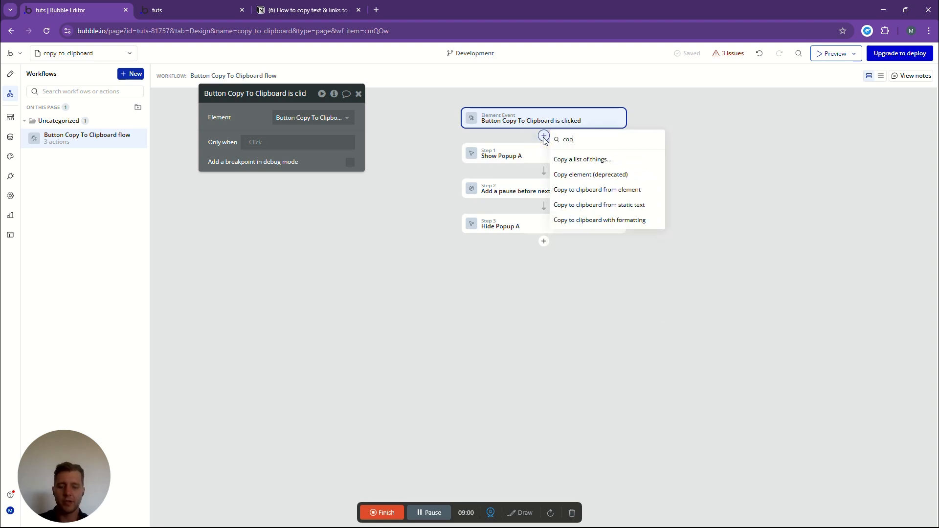
click(605, 191)
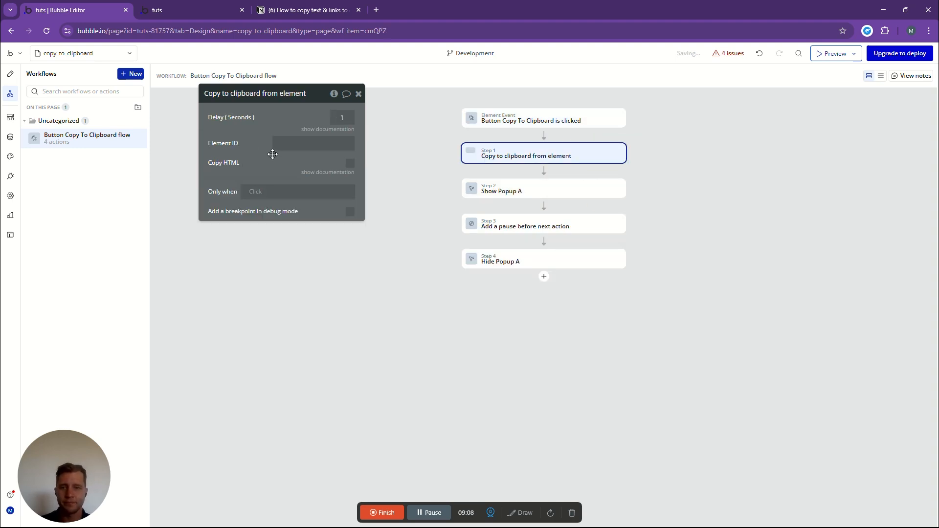
click(285, 144)
click(284, 145)
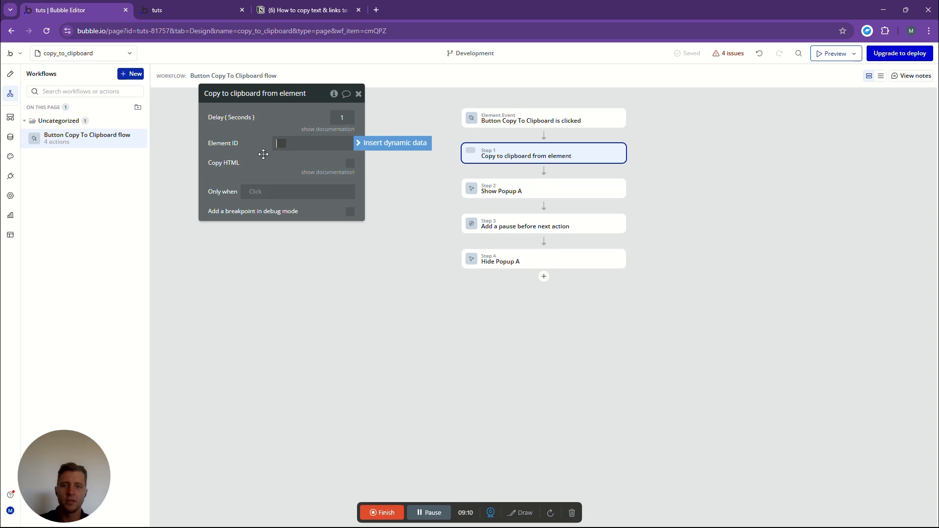
click(291, 147)
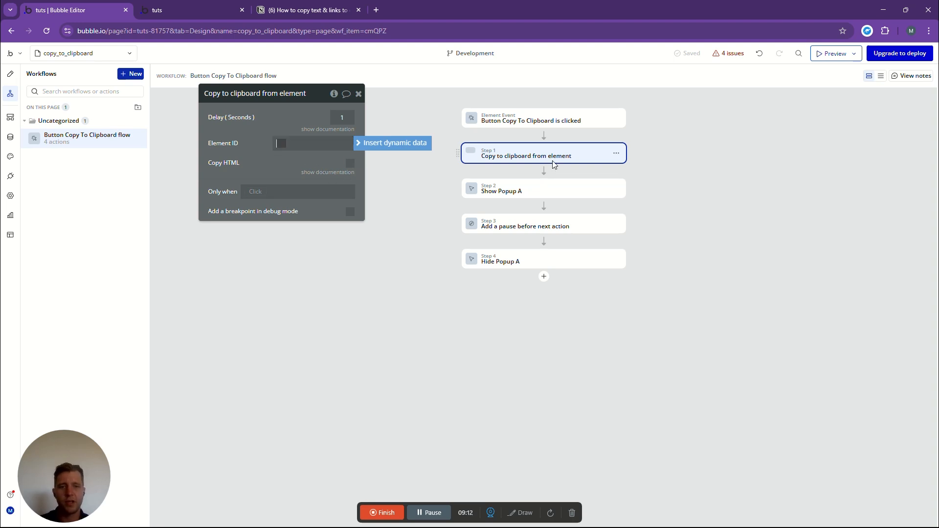
- Replace the empty "Copy to clipboard from element" action with a "Copy to clipboard from static text" action ahead of Show Popup A
click(544, 171)
text(copy)
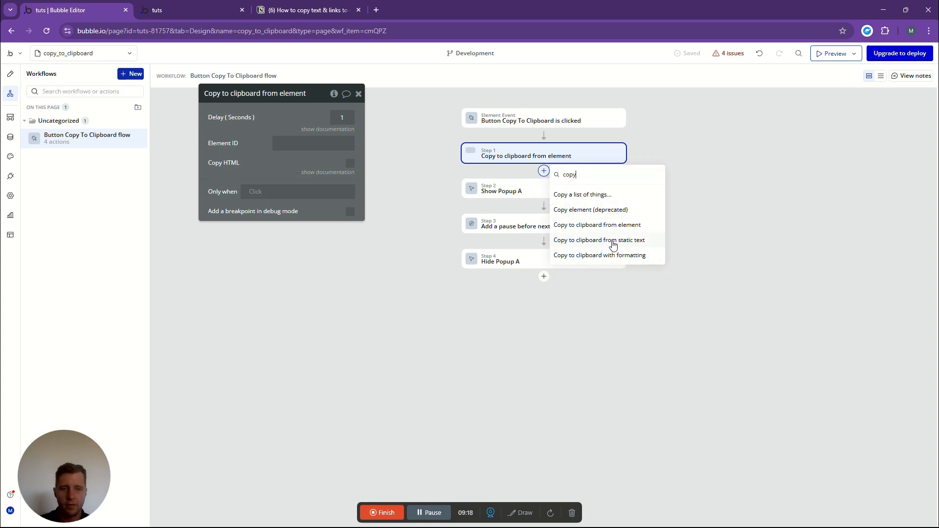
click(613, 244)
click(285, 121)
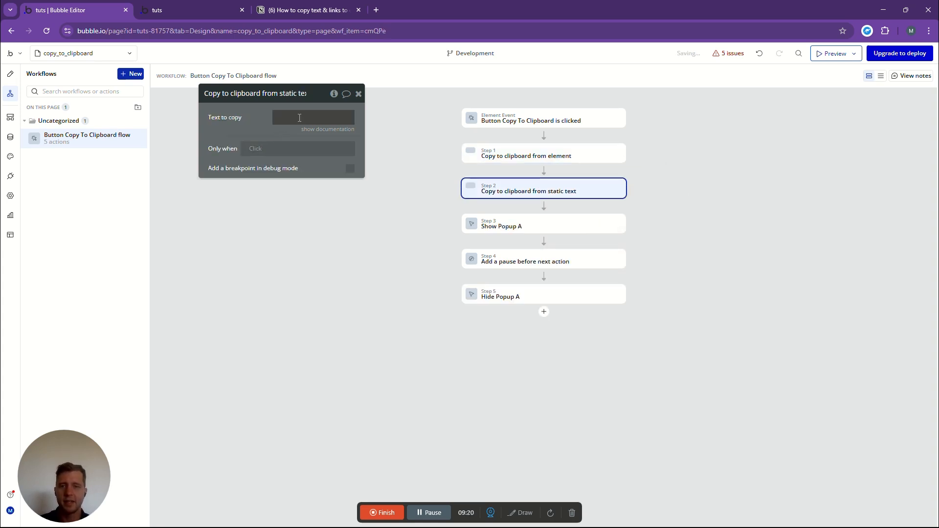
right_click(623, 152)
click(657, 290)
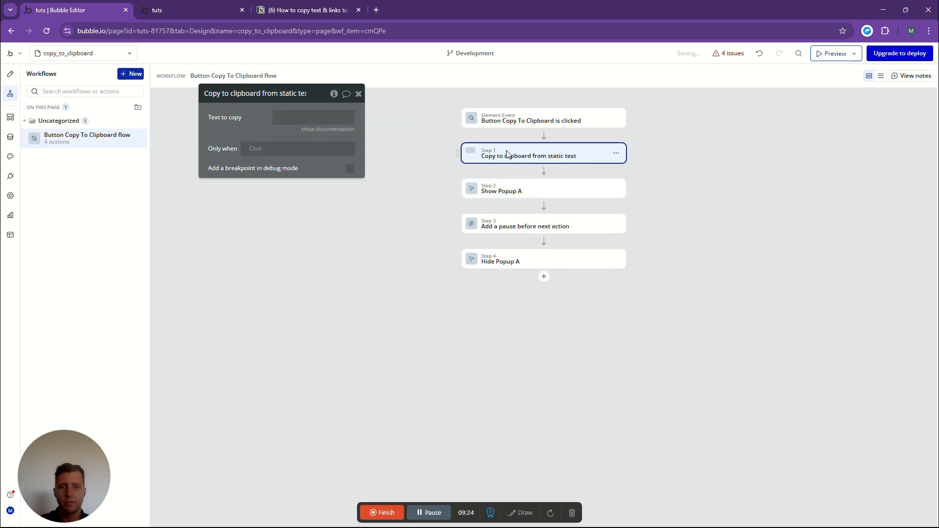
- Set the static text action's text to copy to the dynamic expression Input A's value
click(377, 119)
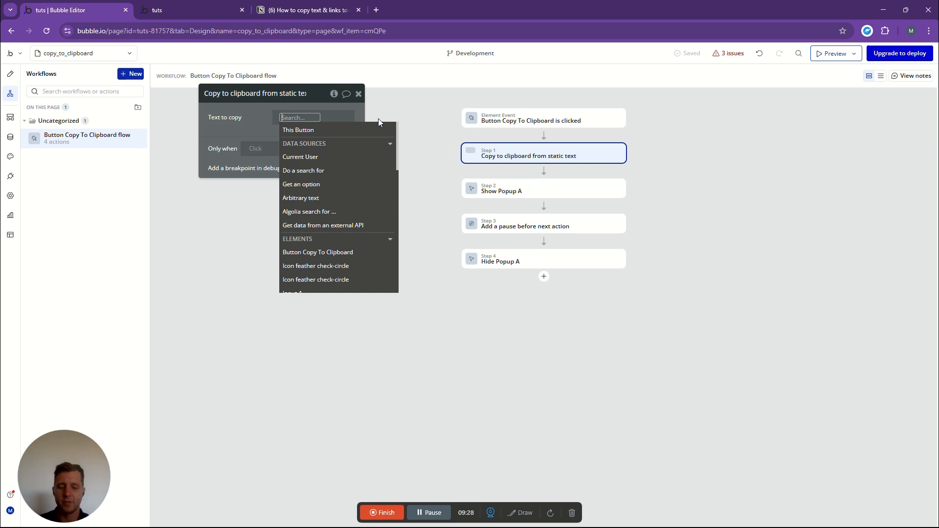
text(input)
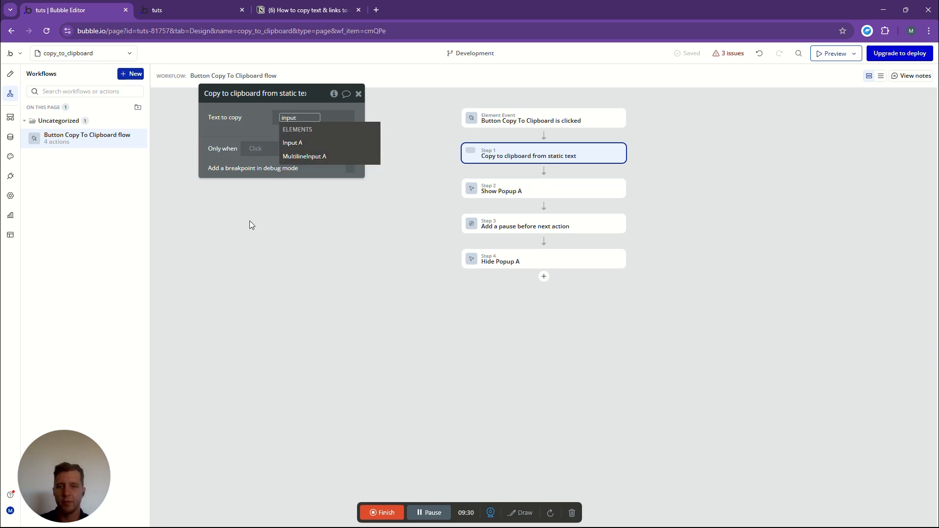
click(297, 143)
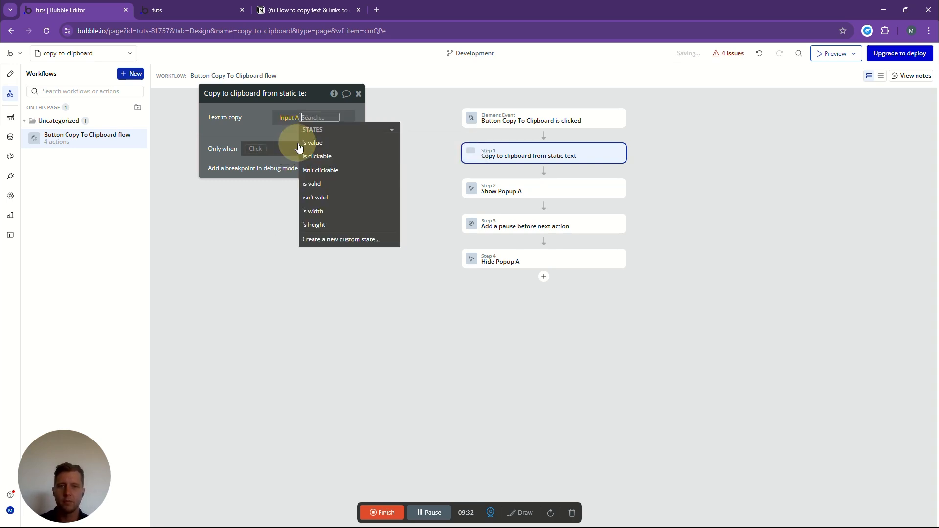
click(307, 142)
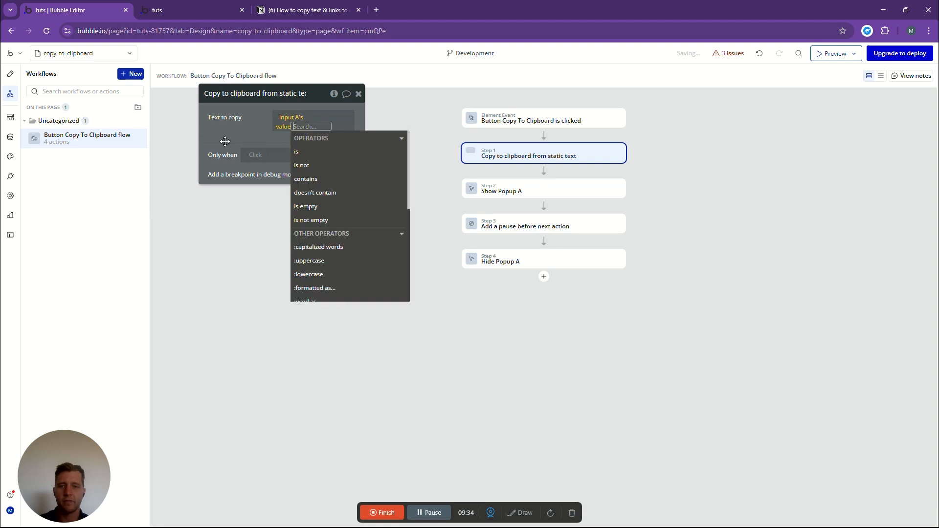
click(242, 132)
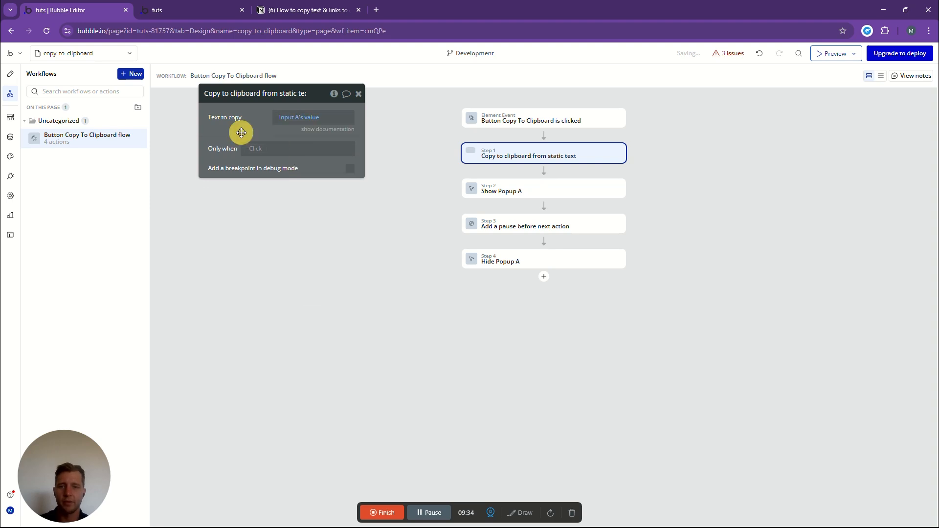
- Preview the page from the design view and run its Copy To Clipboard button on the input's text
click(10, 76)
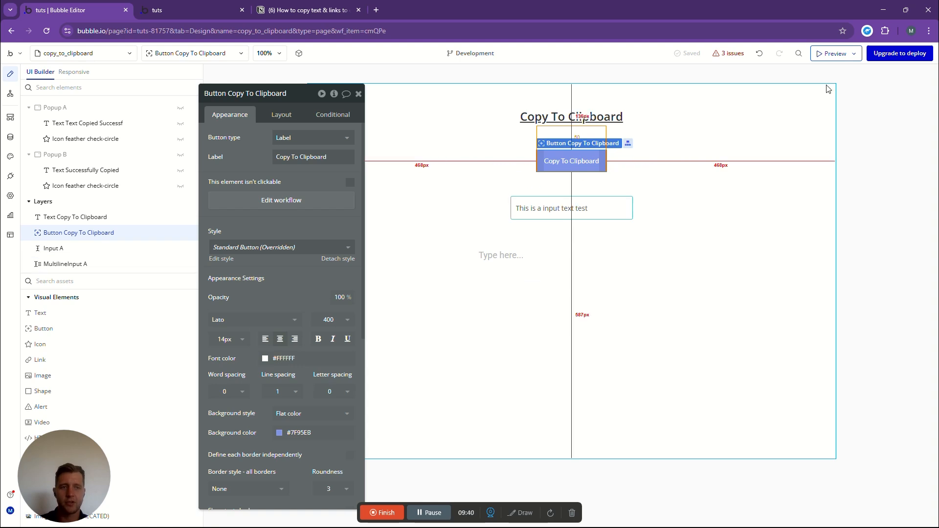
click(833, 54)
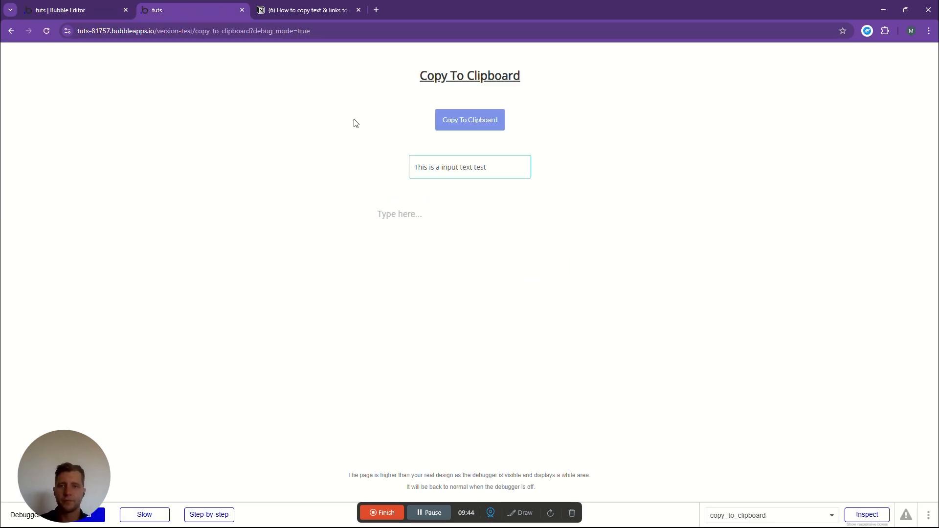
click(474, 123)
click(253, 176)
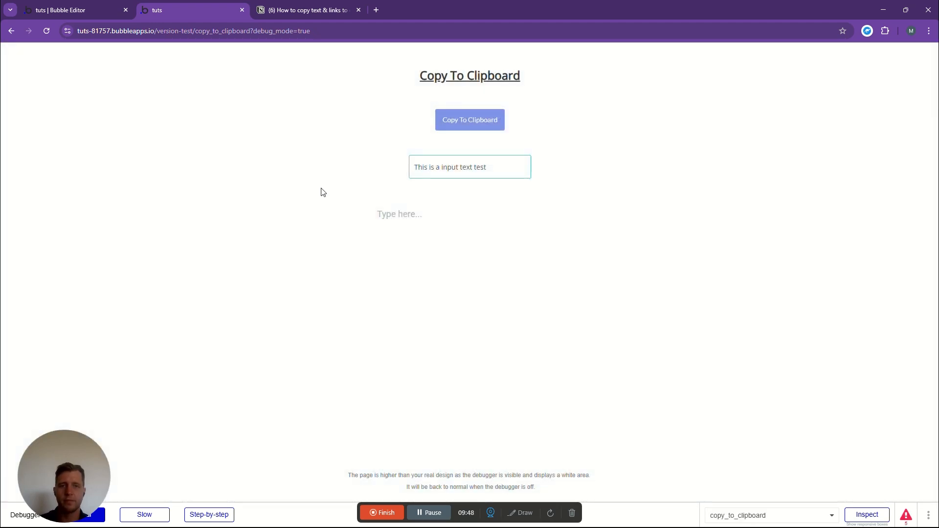
- Paste the copied input text into the preview page's multiline input
click(417, 215)
right_click(401, 223)
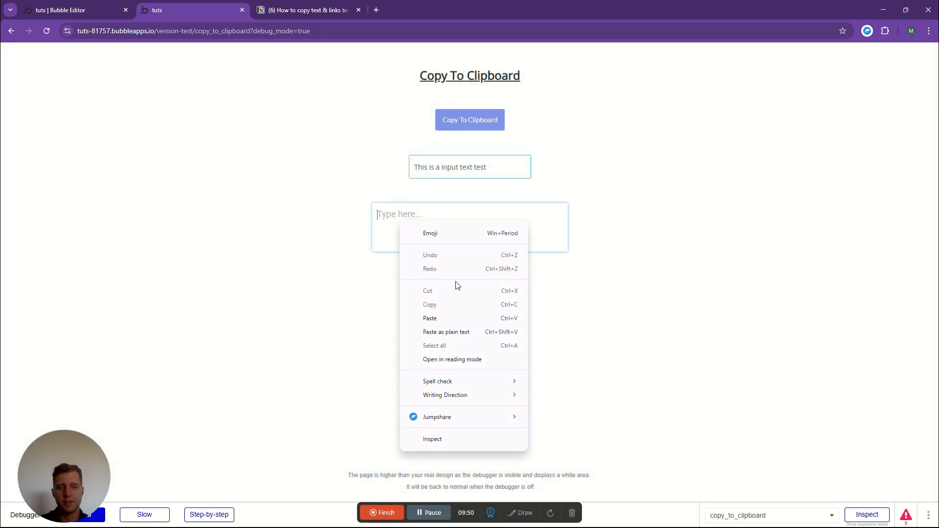
click(430, 318)
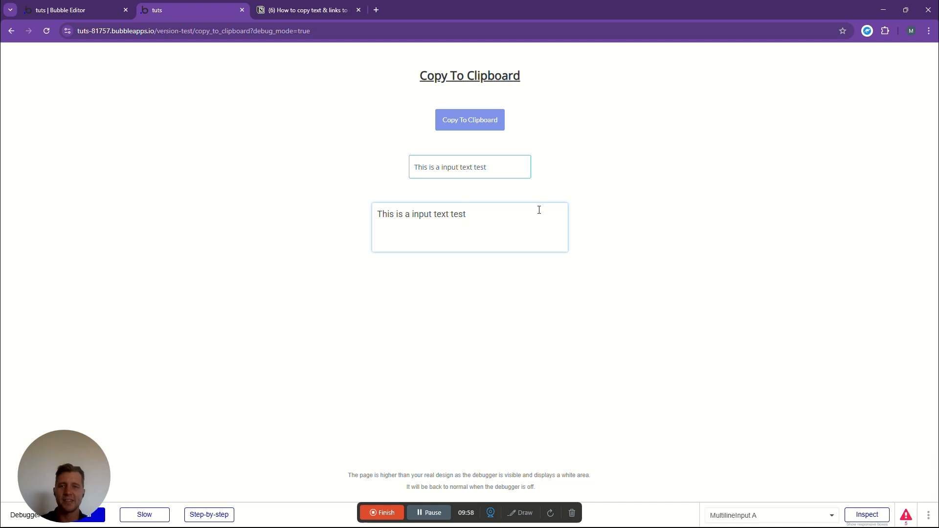
- Return to the Bubble editor's workflow and replace the static text action's text to copy with This URL
click(105, 11)
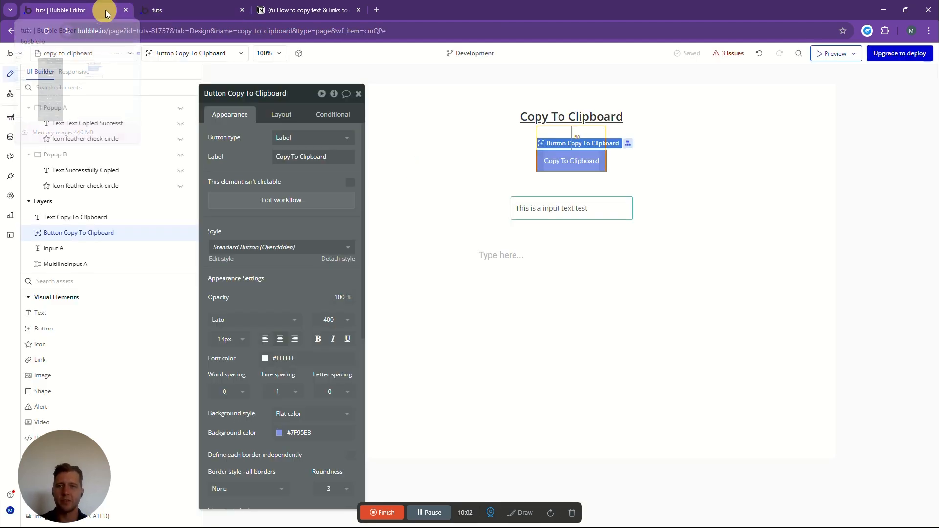
click(556, 211)
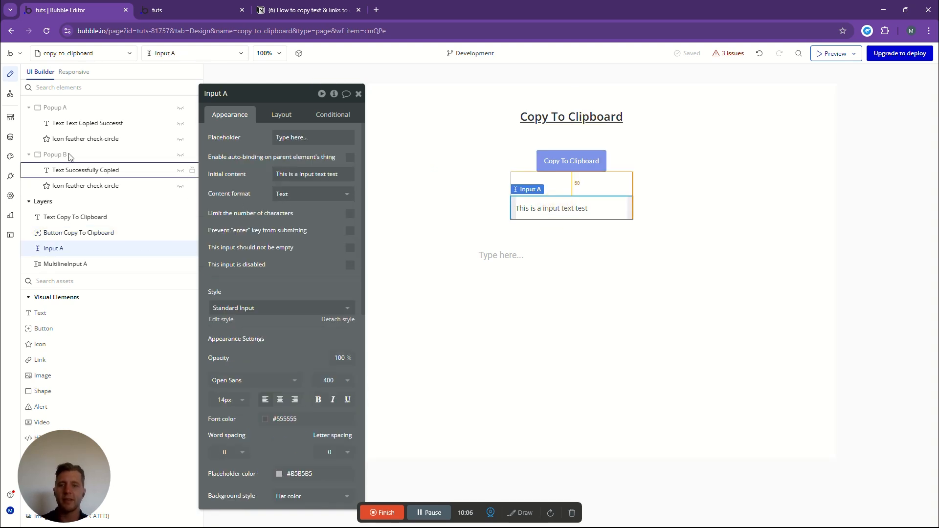
click(10, 93)
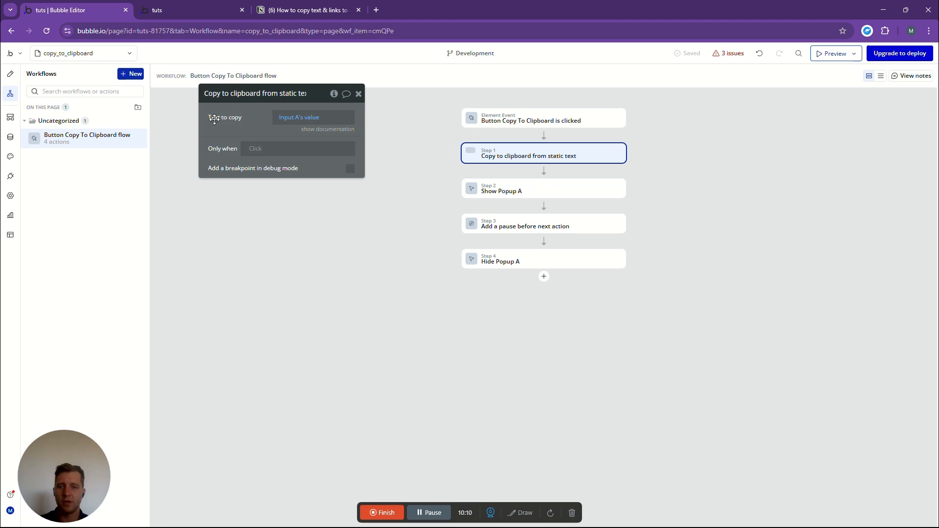
click(313, 118)
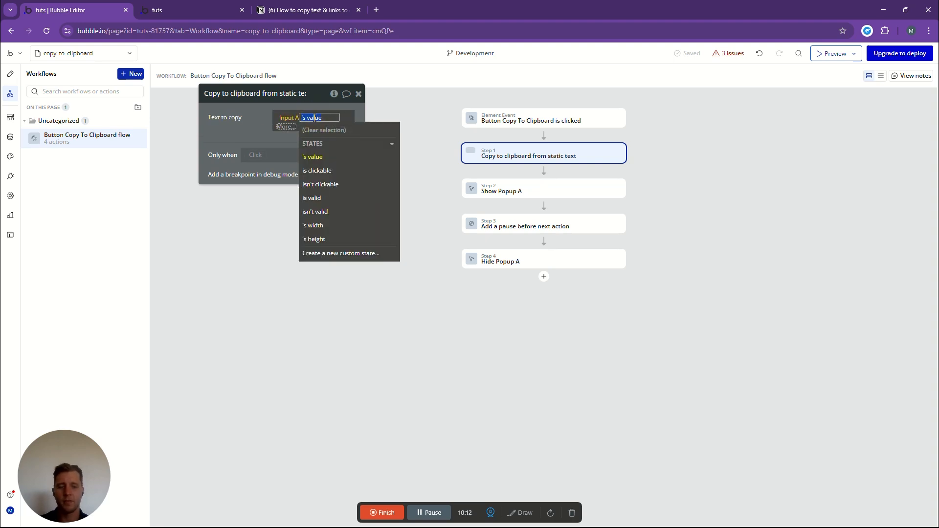
key(BackSpace)
key(BackSpace)
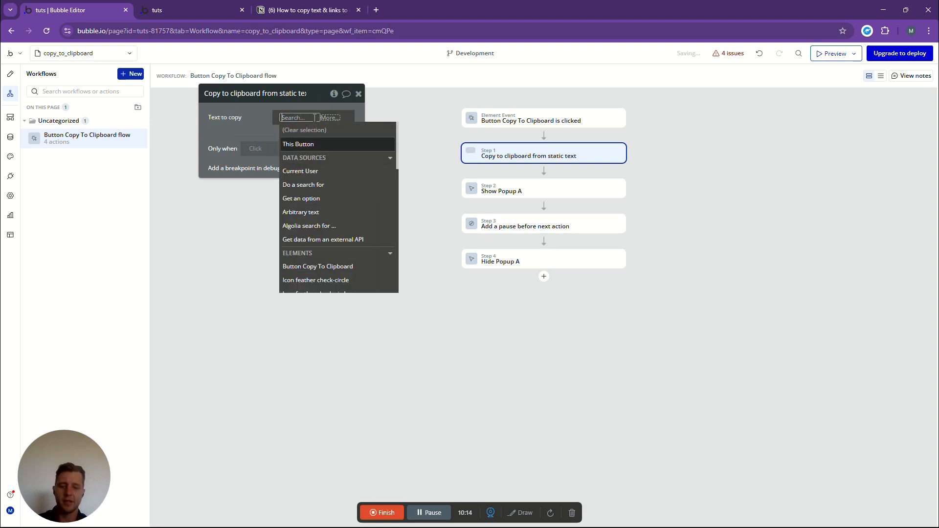
text(url)
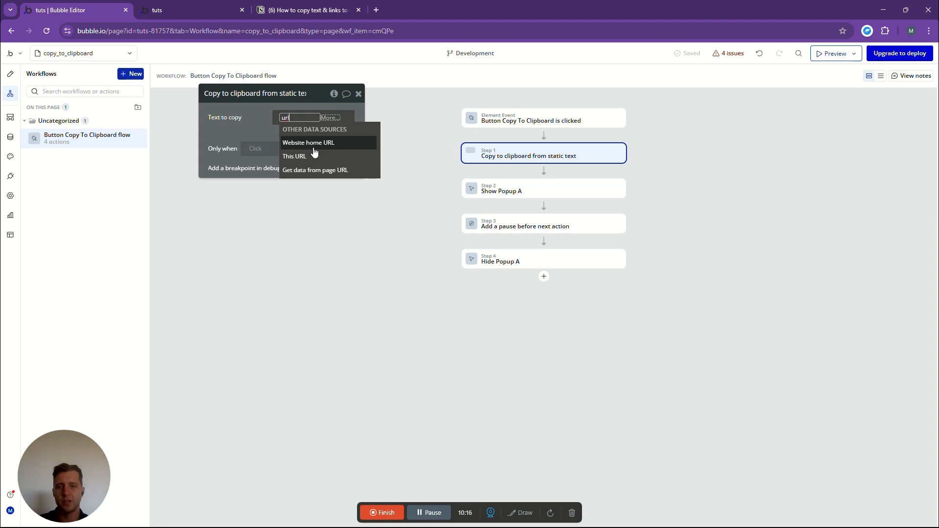
click(303, 158)
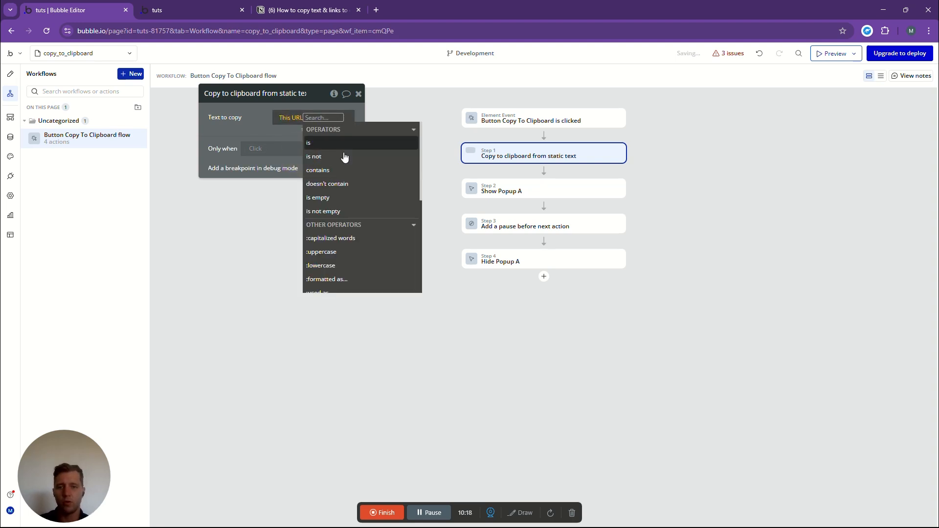
click(245, 119)
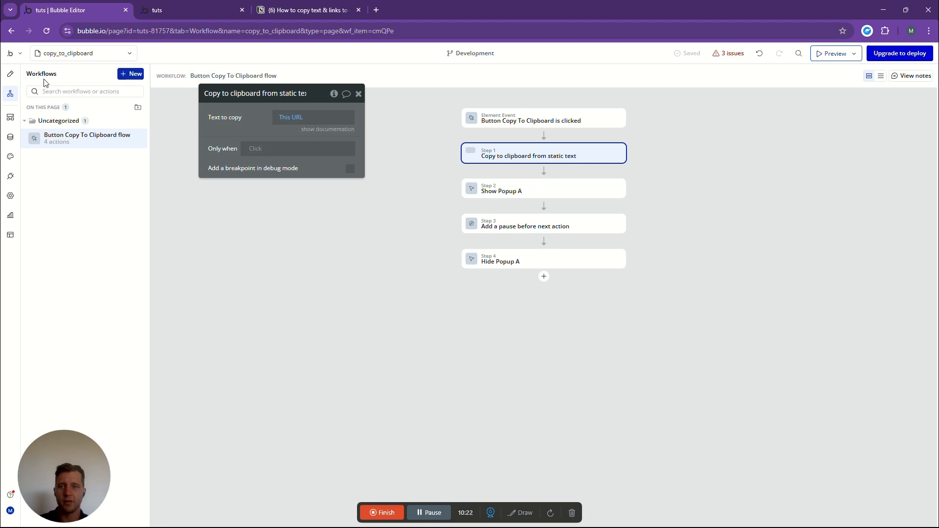
- Delete Input A from the copy_to_clipboard page design
click(11, 74)
right_click(560, 206)
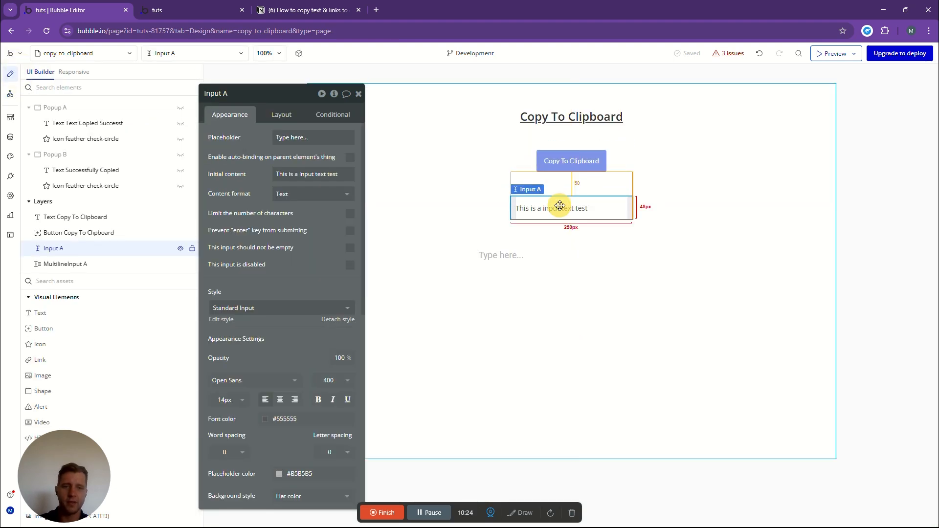
click(582, 227)
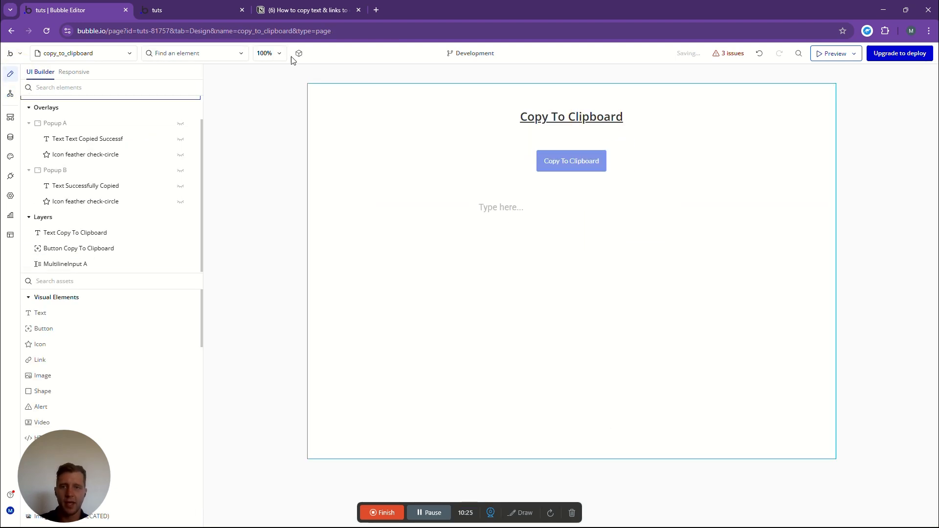
- Reload the preview page with the updated design and highlight its address for reference
click(173, 9)
click(49, 30)
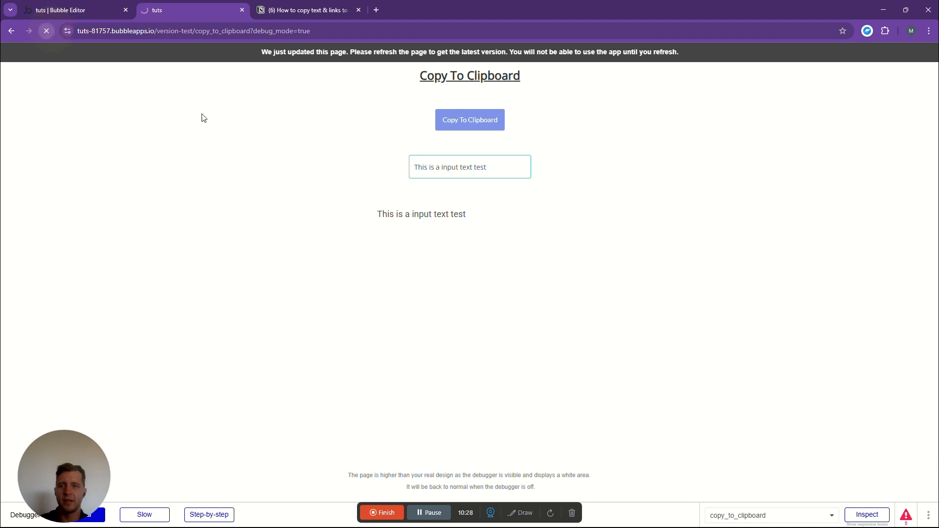
drag(155, 32, 70, 32)
click(332, 122)
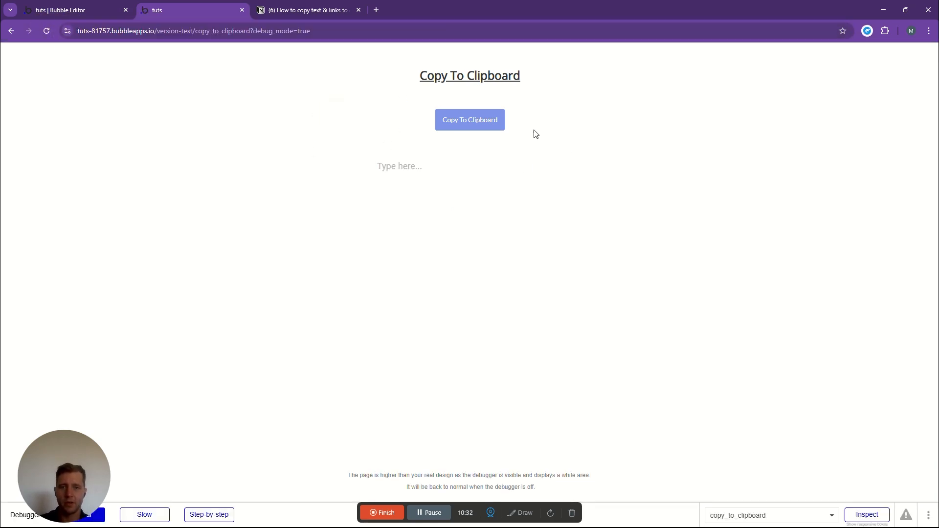
- Run the Copy To Clipboard button, paste the copied link into the multiline input and compare it with the page's address
click(456, 122)
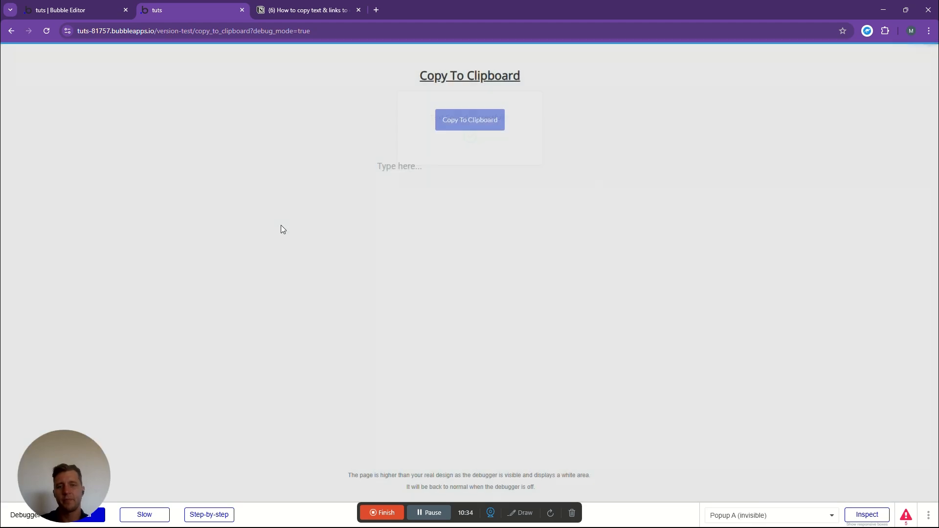
right_click(405, 174)
click(443, 266)
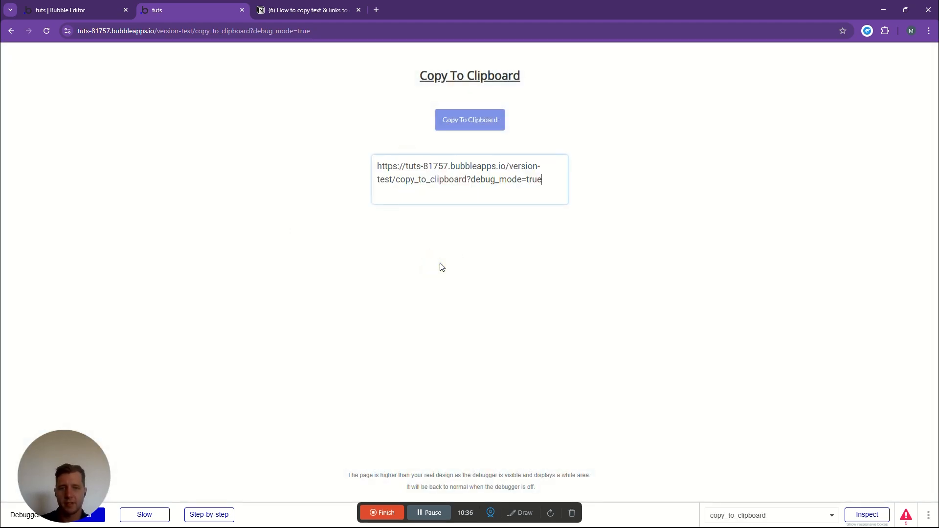
drag(552, 179, 369, 164)
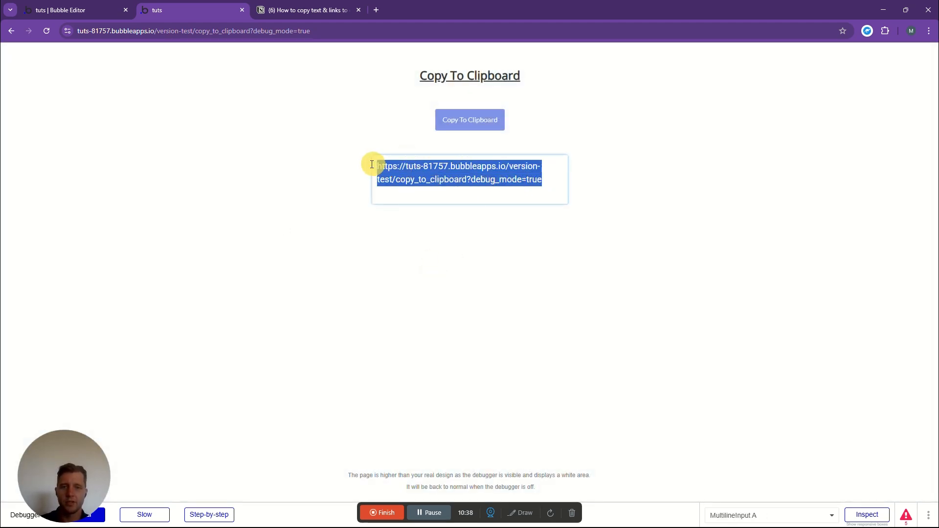
drag(249, 31, 76, 31)
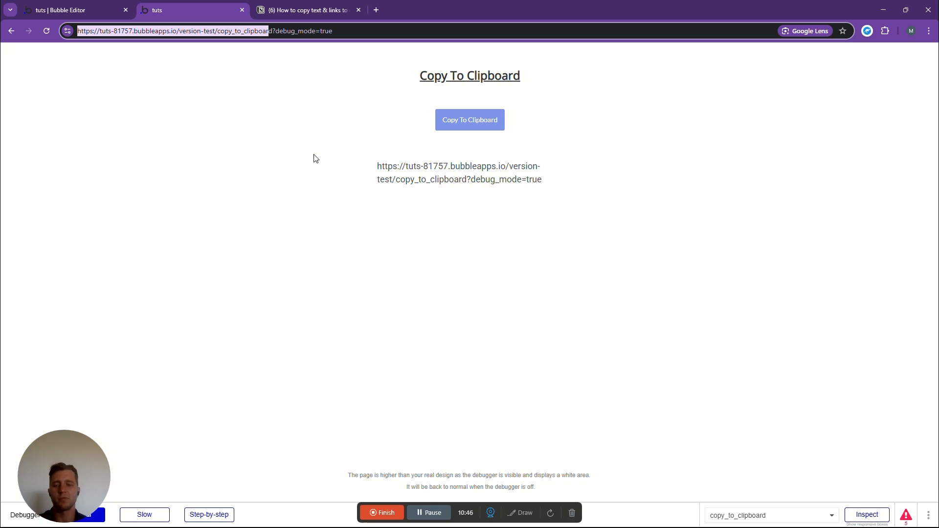
- Return to the Button Copy To Clipboard workflow in the Bubble editor
click(87, 13)
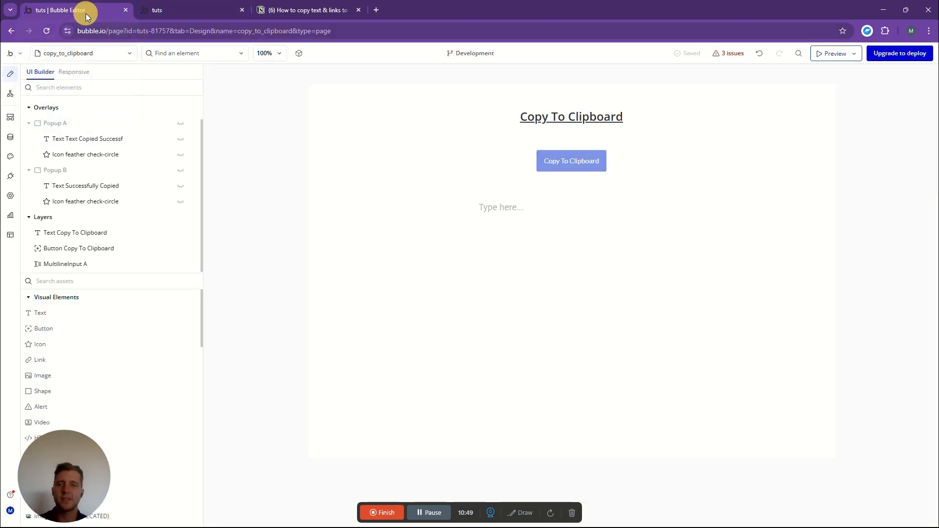
click(11, 94)
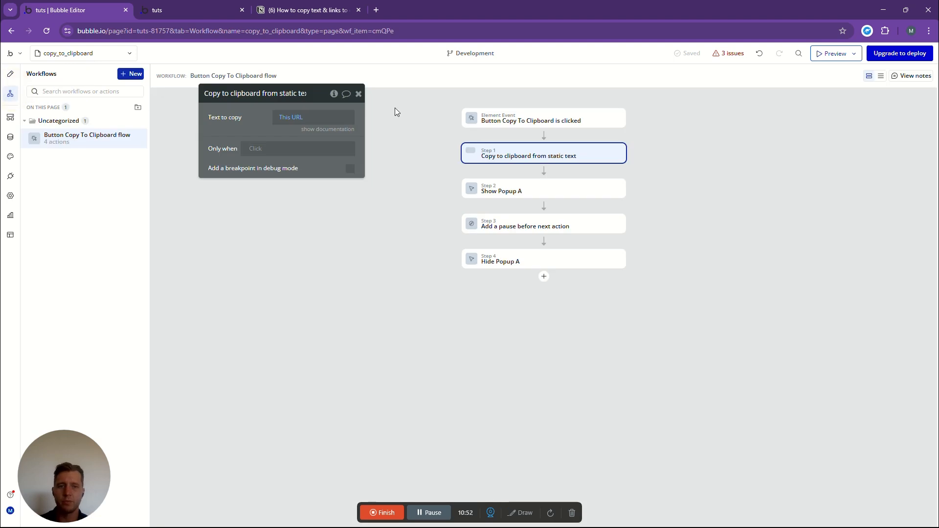
click(374, 116)
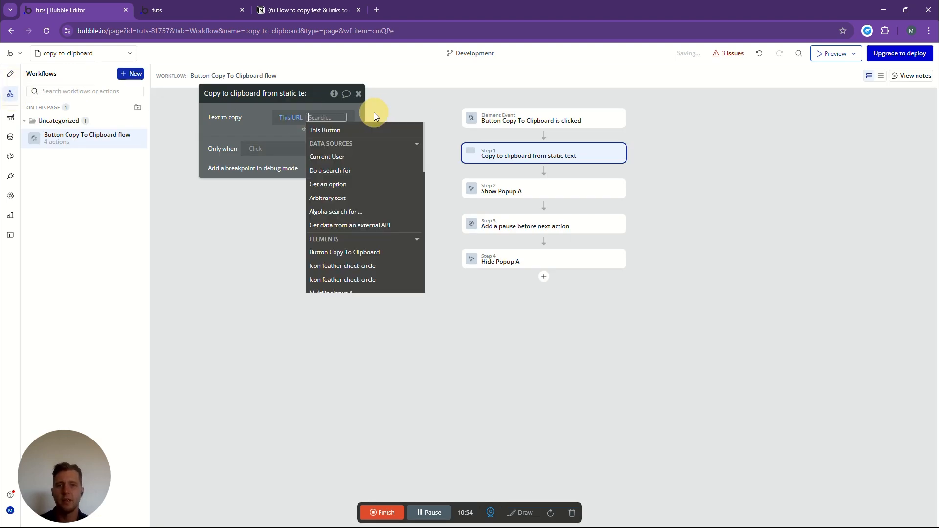
text(ap)
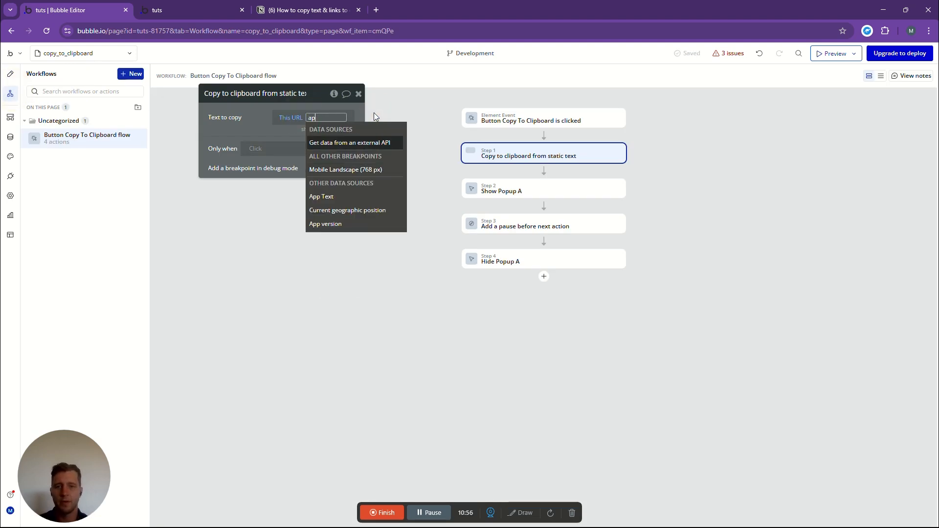
click(296, 120)
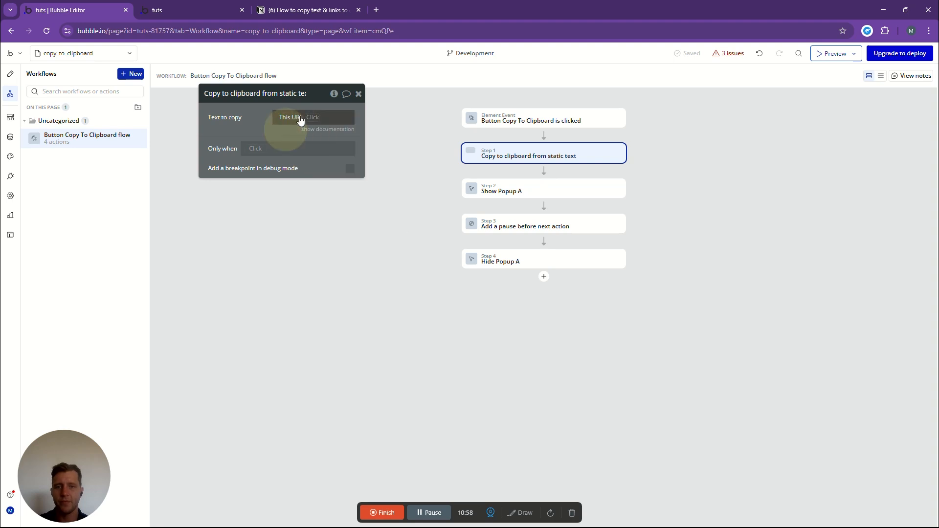
- Set the static text action's text to copy to This URL append Current User's Slug
click(297, 119)
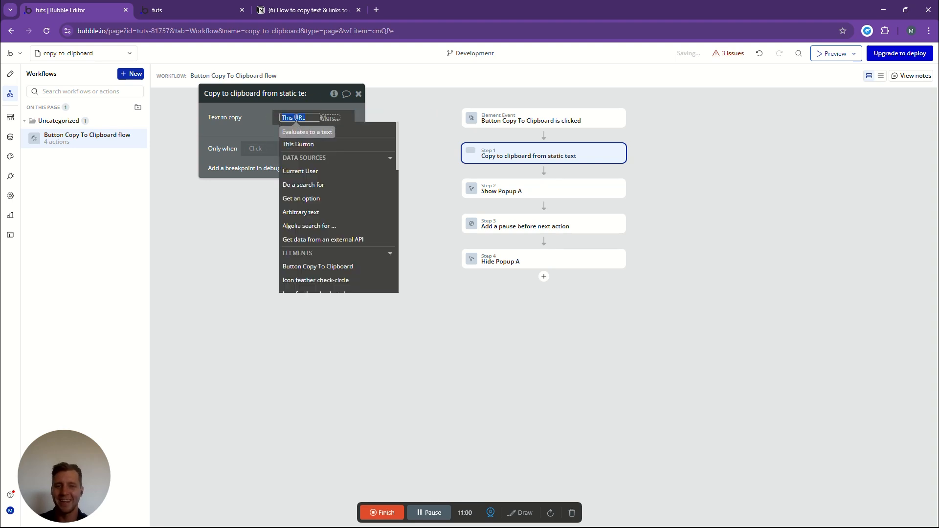
key(BackSpace)
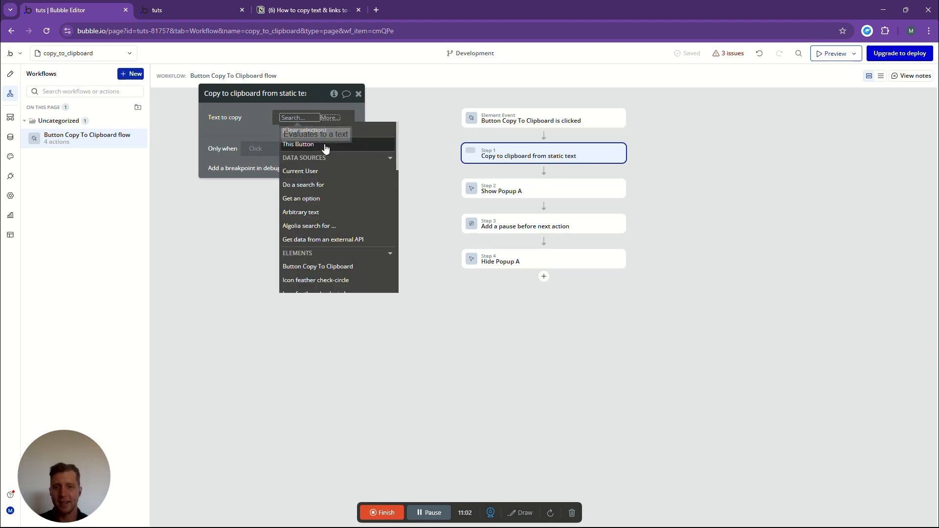
text(url)
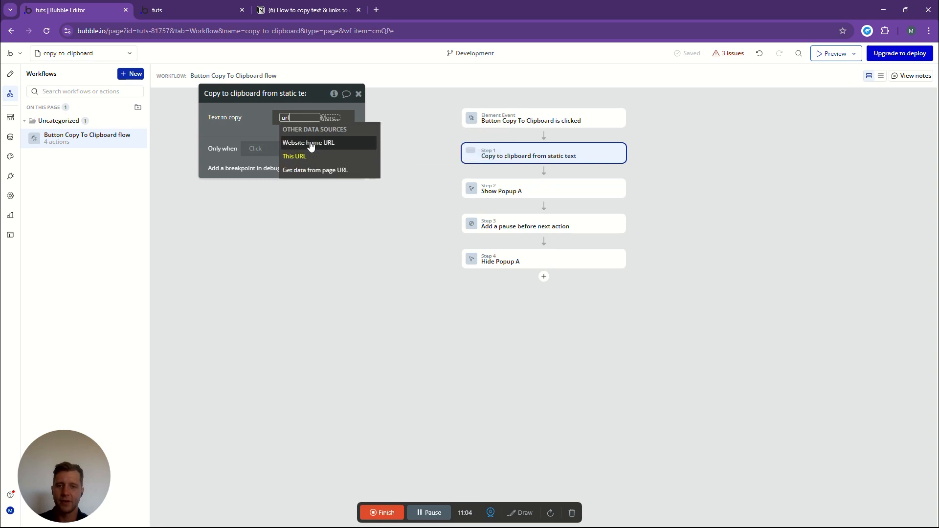
click(297, 156)
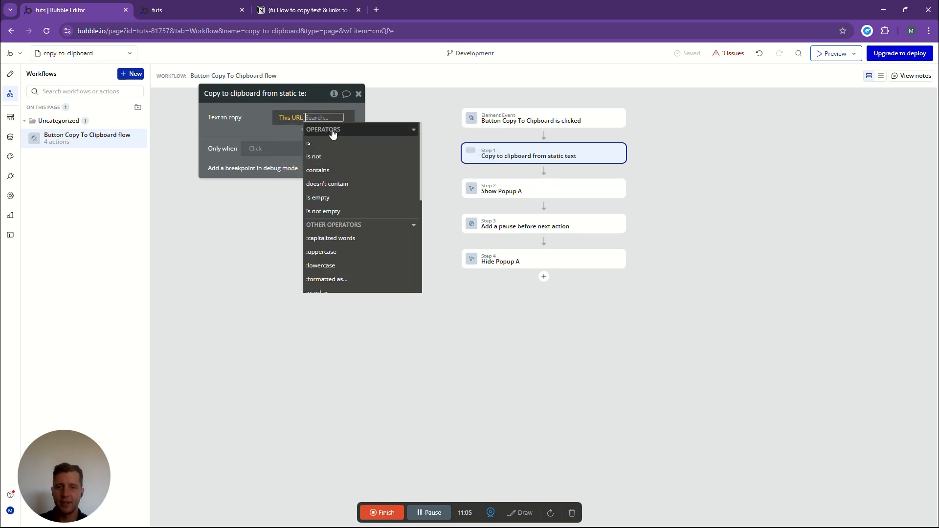
text(ap)
click(361, 157)
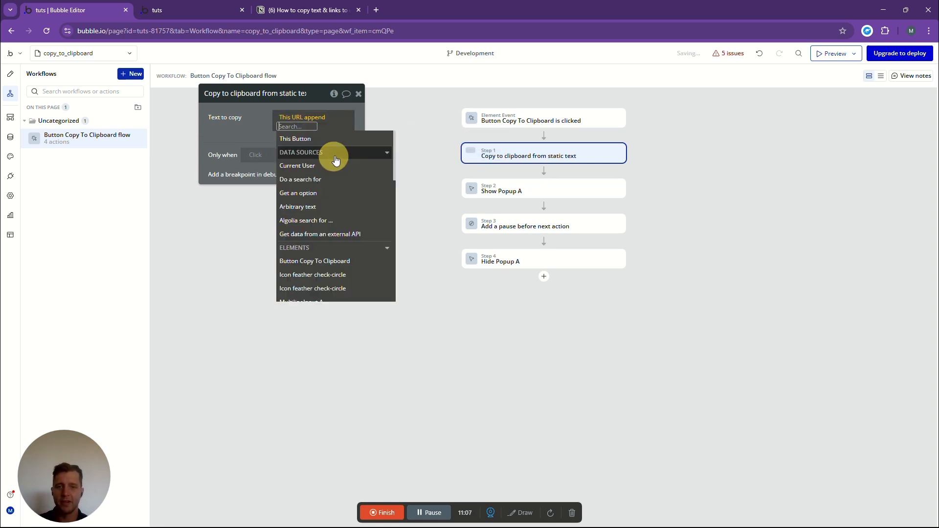
click(308, 166)
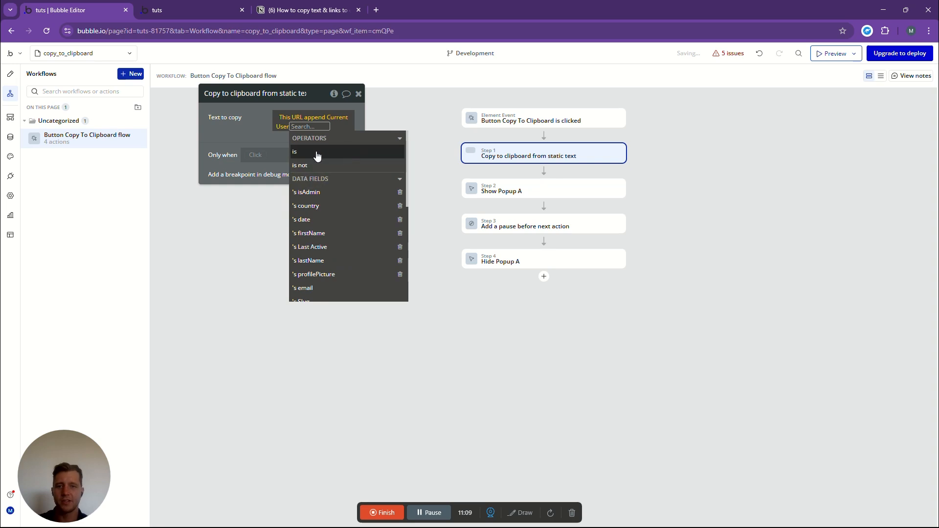
scroll(332, 259, down, 3)
click(312, 204)
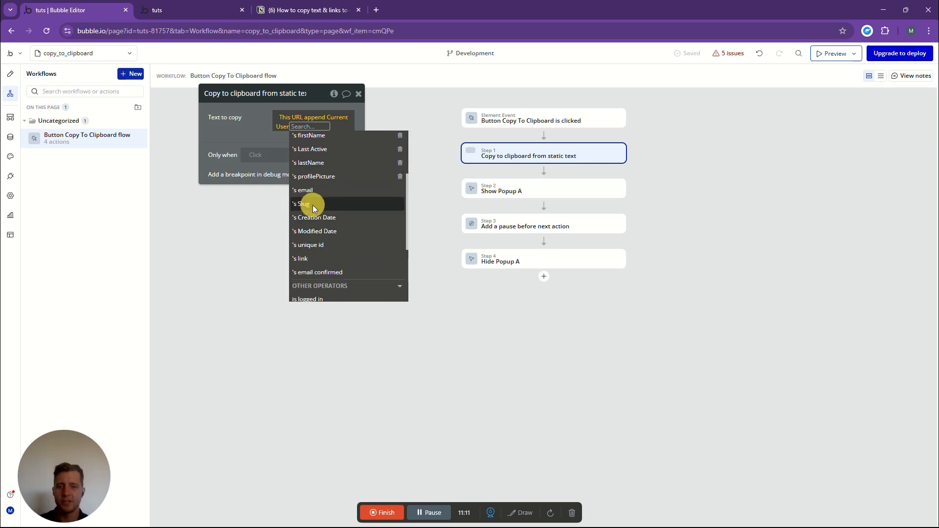
click(249, 124)
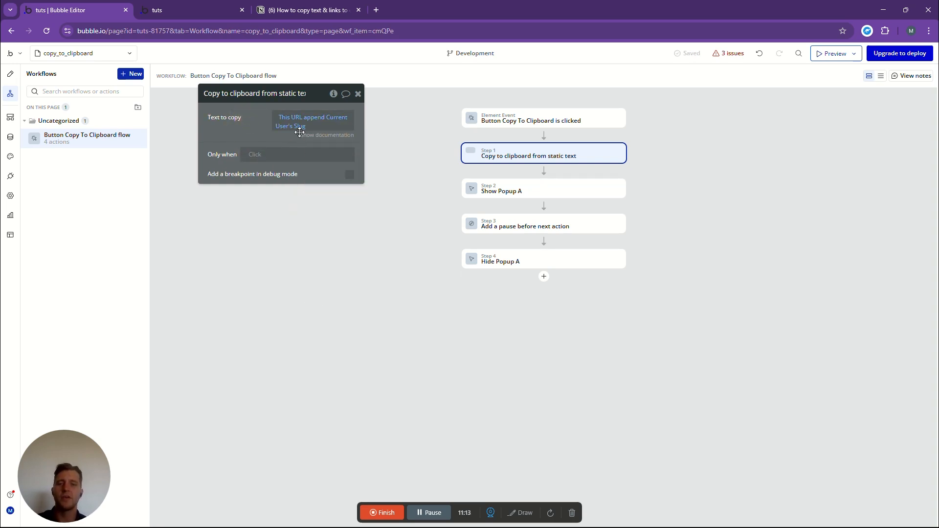